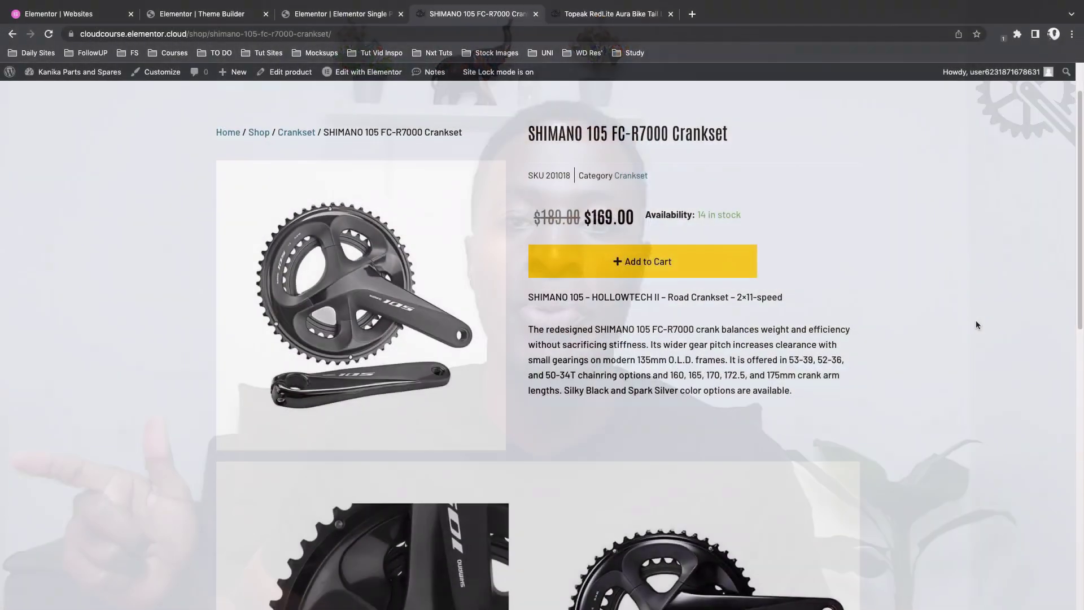
- Examine the crankset and Bike Tail Light - USB product pages, covering title, SKU, category, price, stock and short description
scroll(975, 324, down, 5)
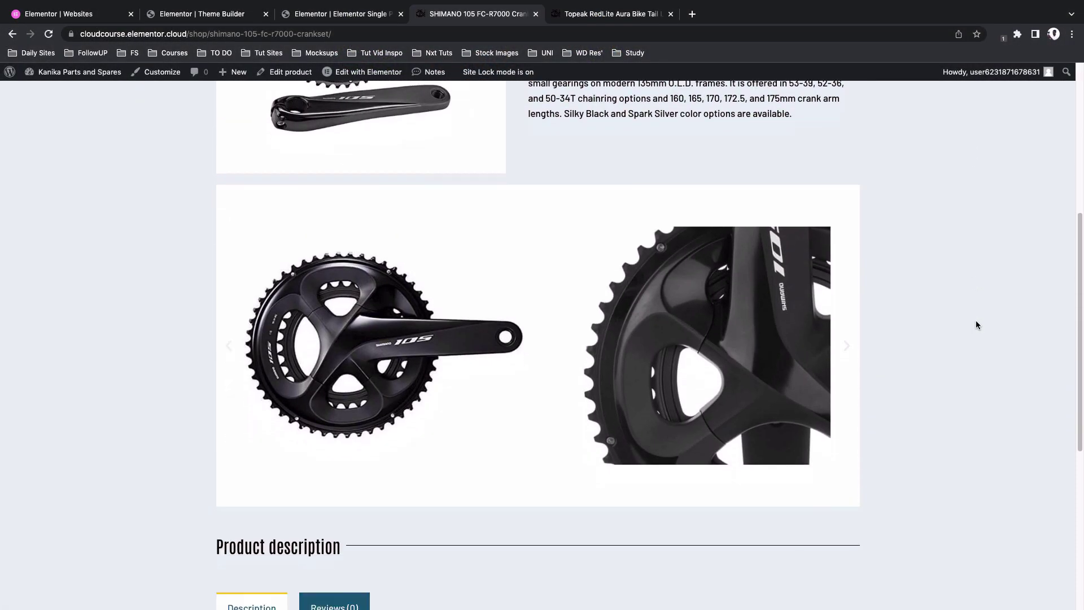
scroll(976, 325, down, 3)
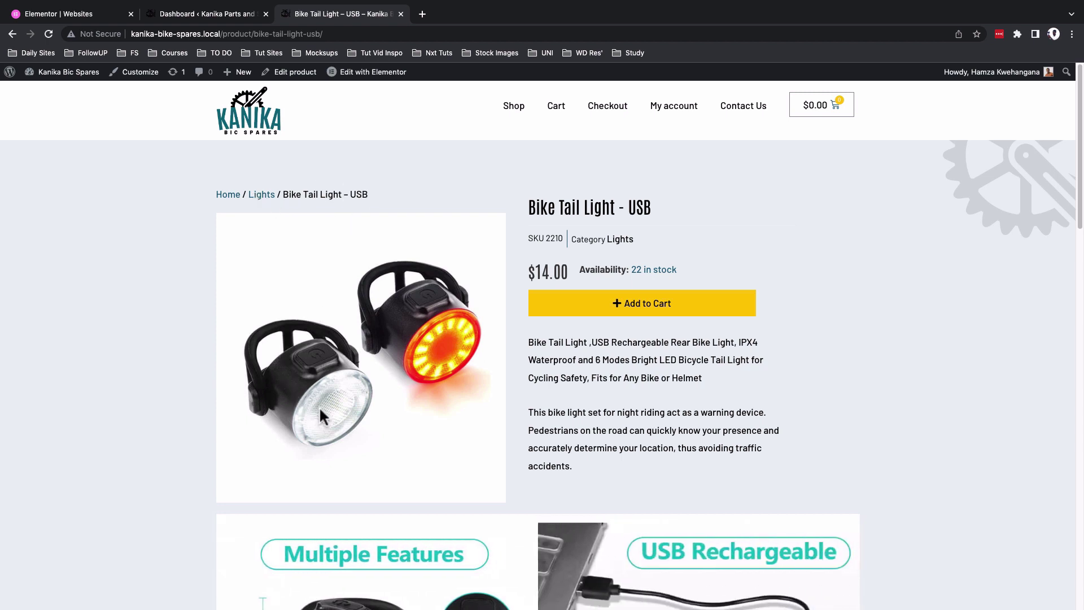
triple_click(529, 212)
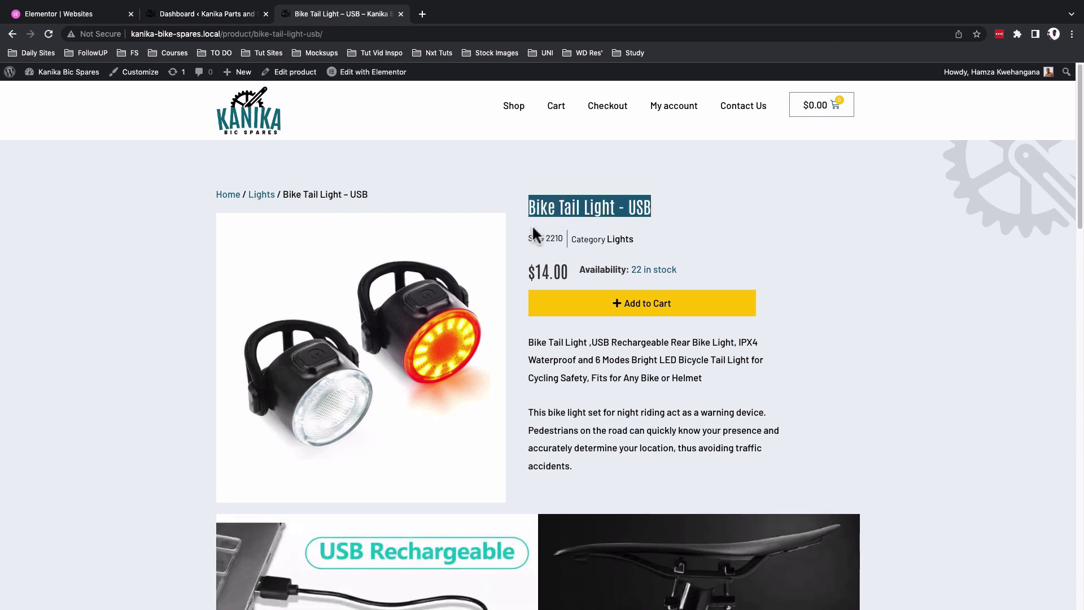
triple_click(536, 237)
click(572, 241)
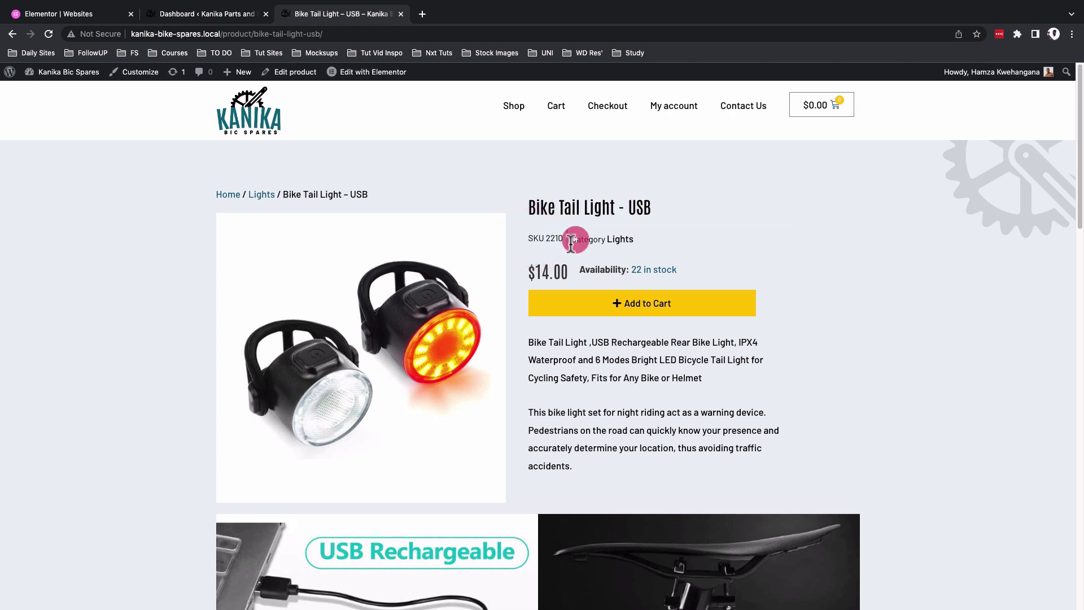
click(543, 272)
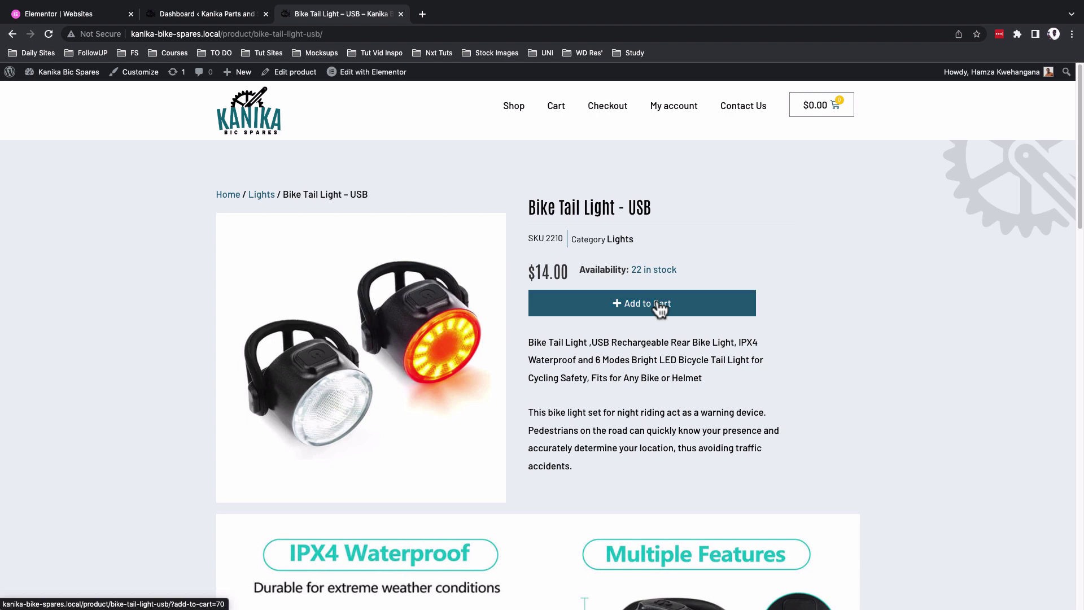
scroll(572, 244, down, 3)
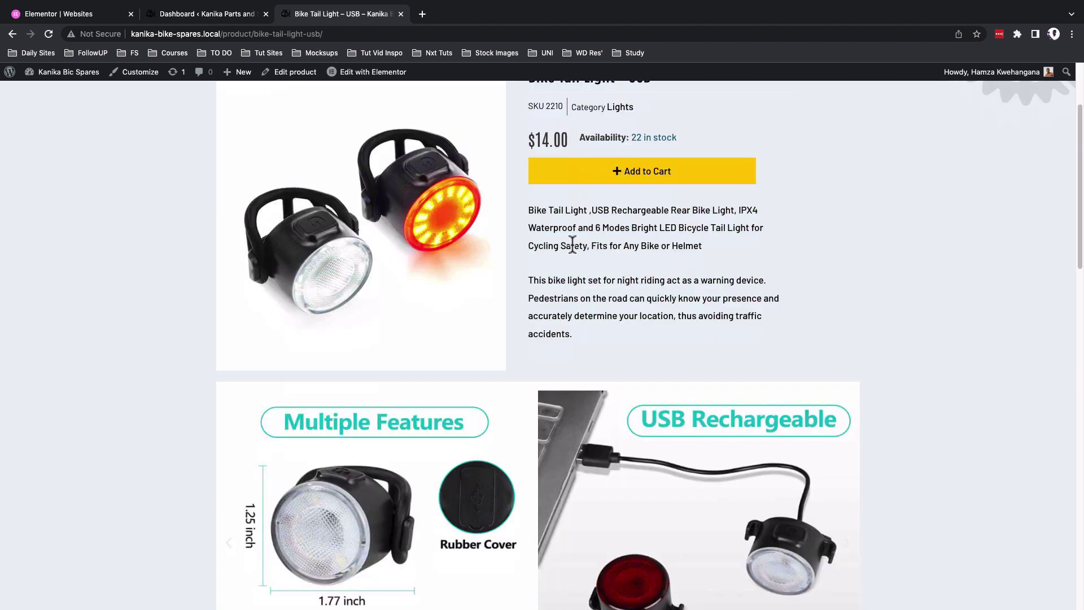
scroll(572, 245, down, 3)
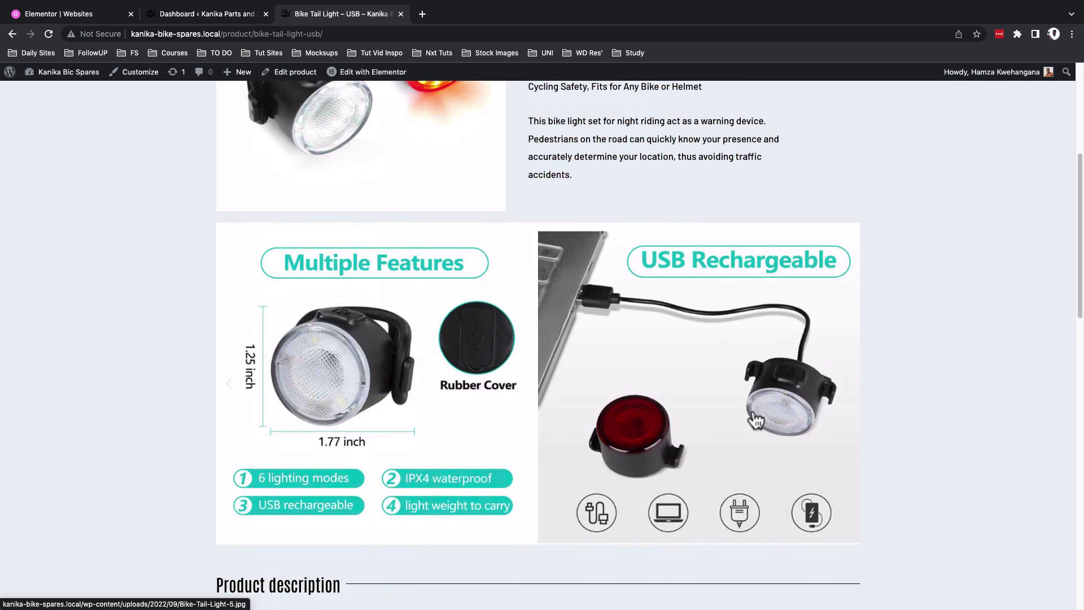
- Browse the tail light's image carousel, view its pictures enlarged one after another, and close the enlarged view
click(847, 387)
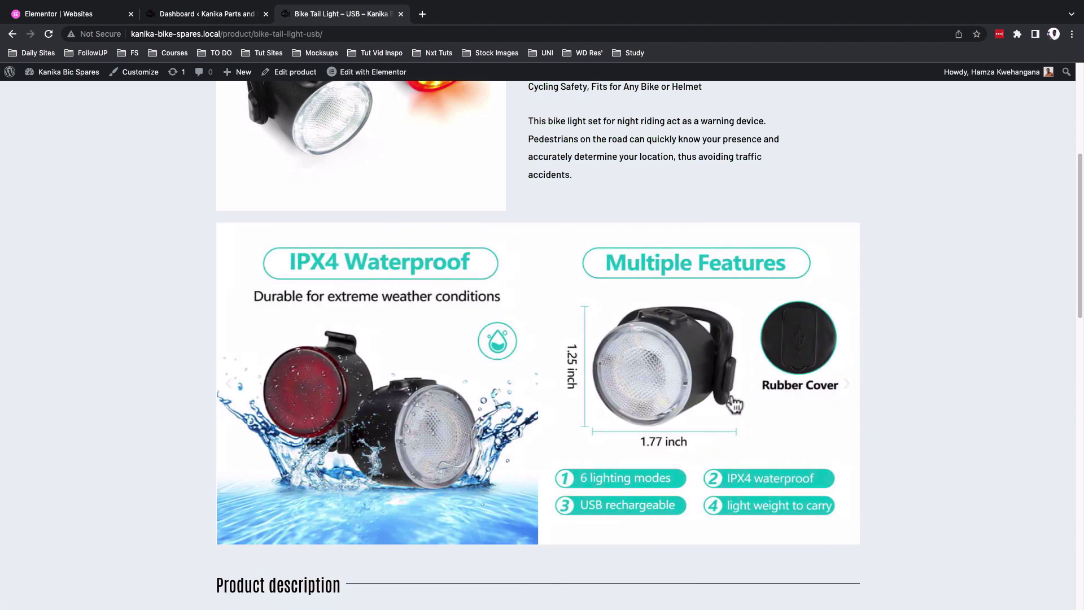
click(720, 405)
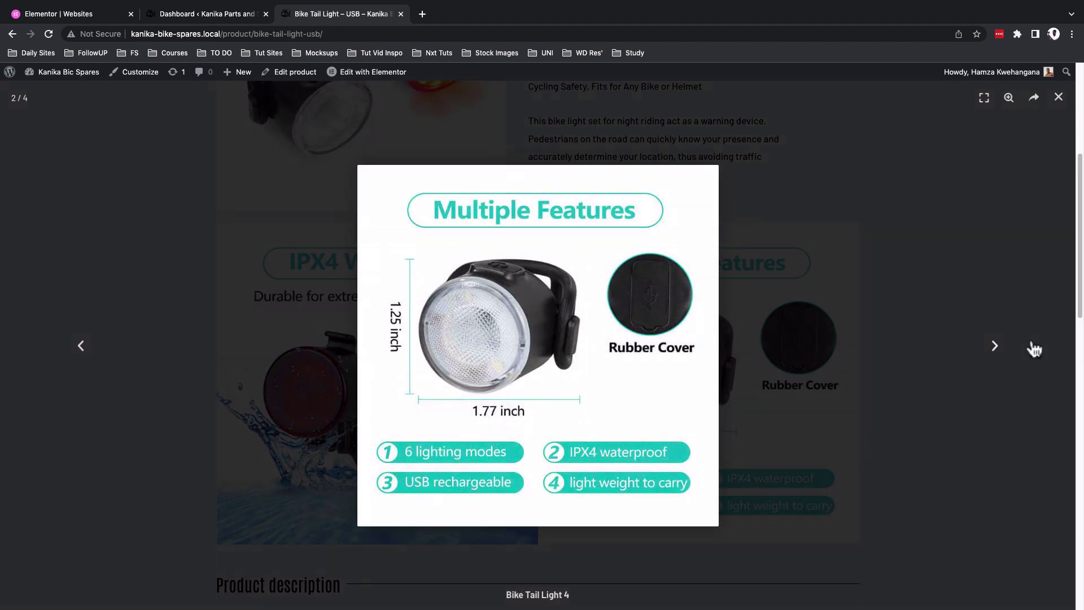
click(995, 346)
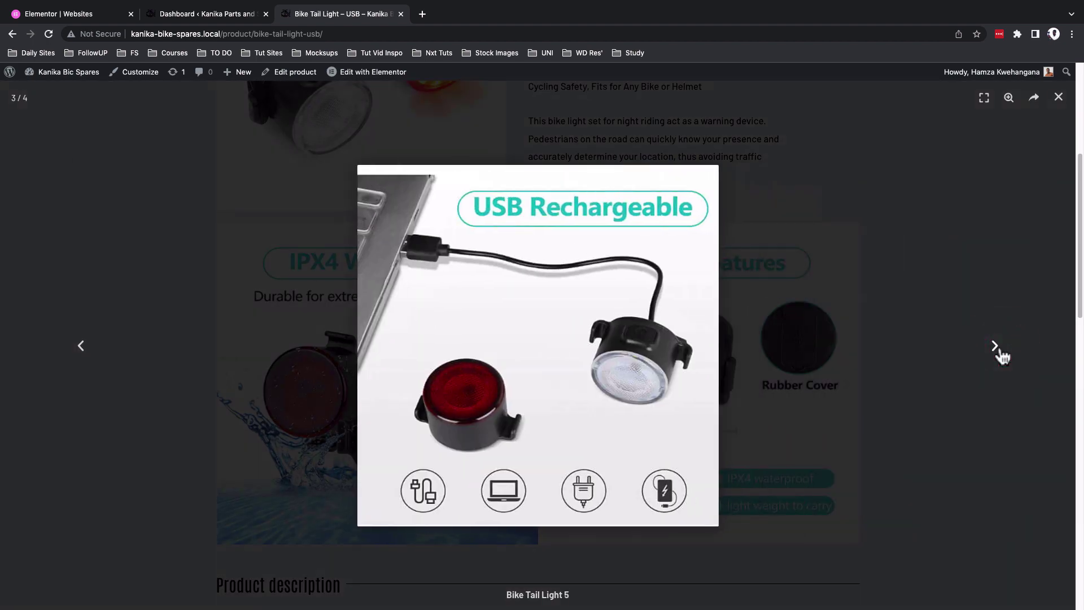
click(995, 346)
click(996, 346)
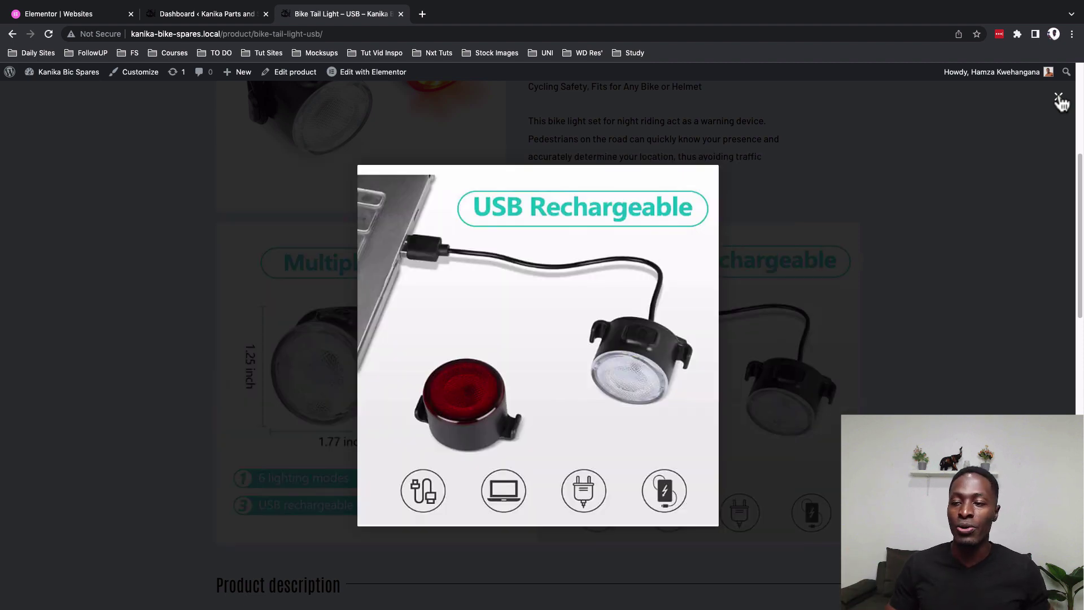
click(1059, 100)
- Examine the product description and related products sections of the tail light page, and return to the page's beginning
scroll(1005, 254, down, 6)
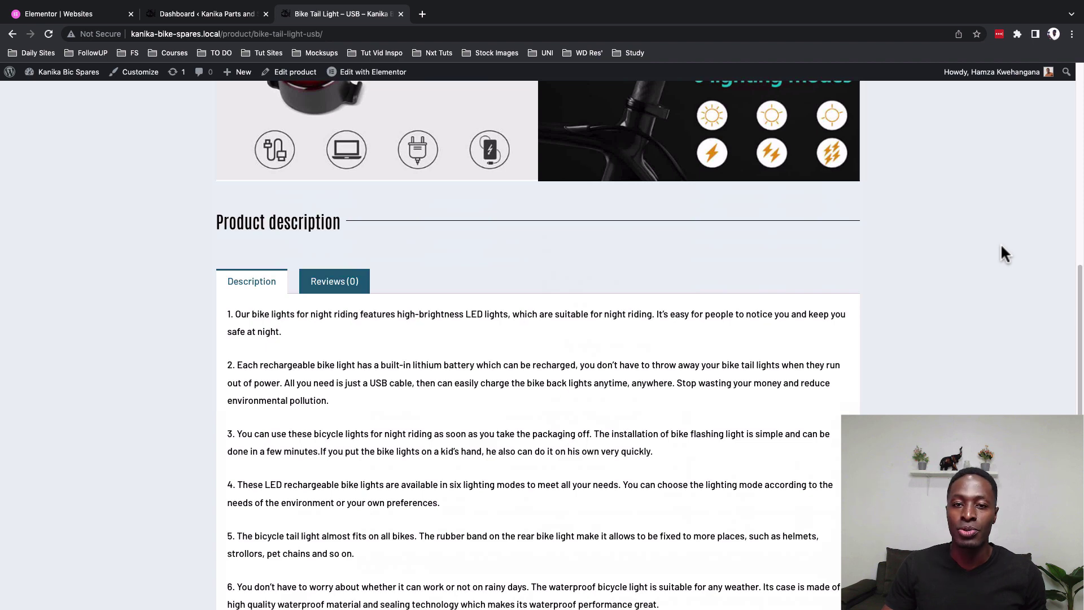
scroll(1001, 246, down, 8)
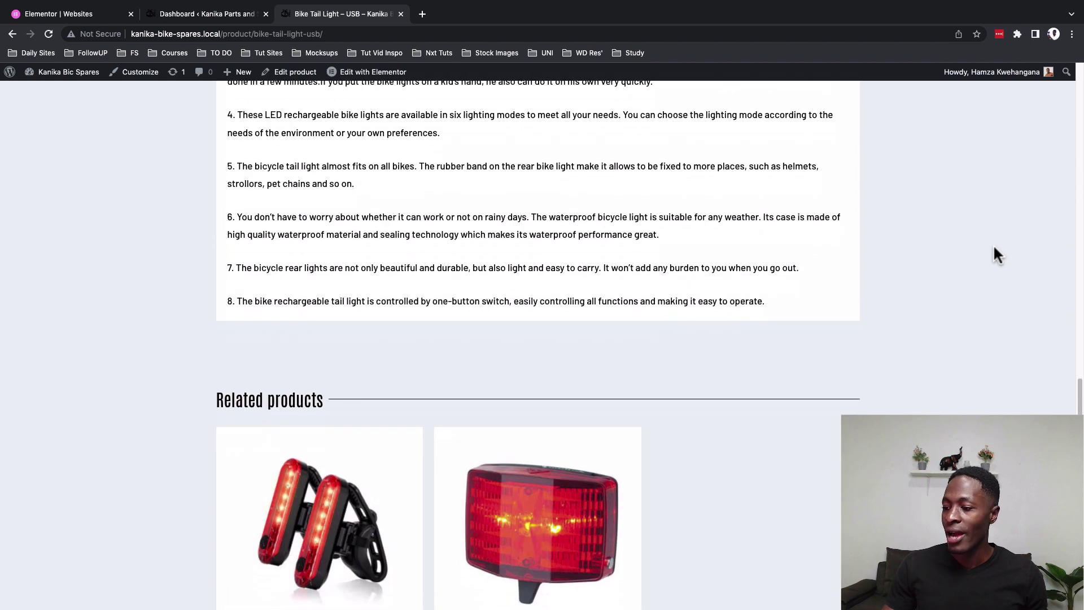
scroll(994, 255, down, 4)
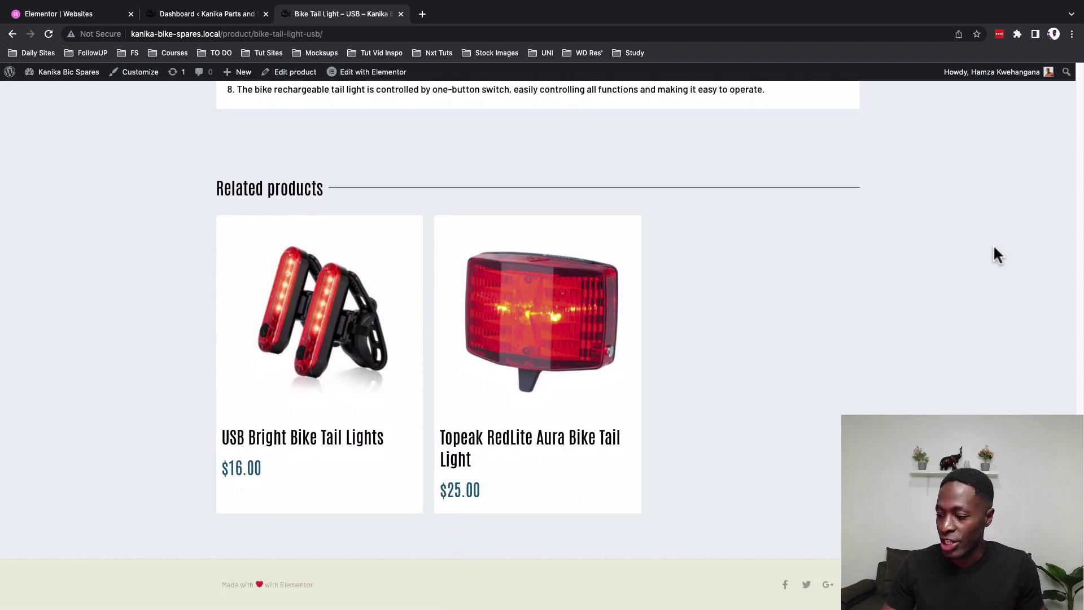
scroll(993, 257, up, 20)
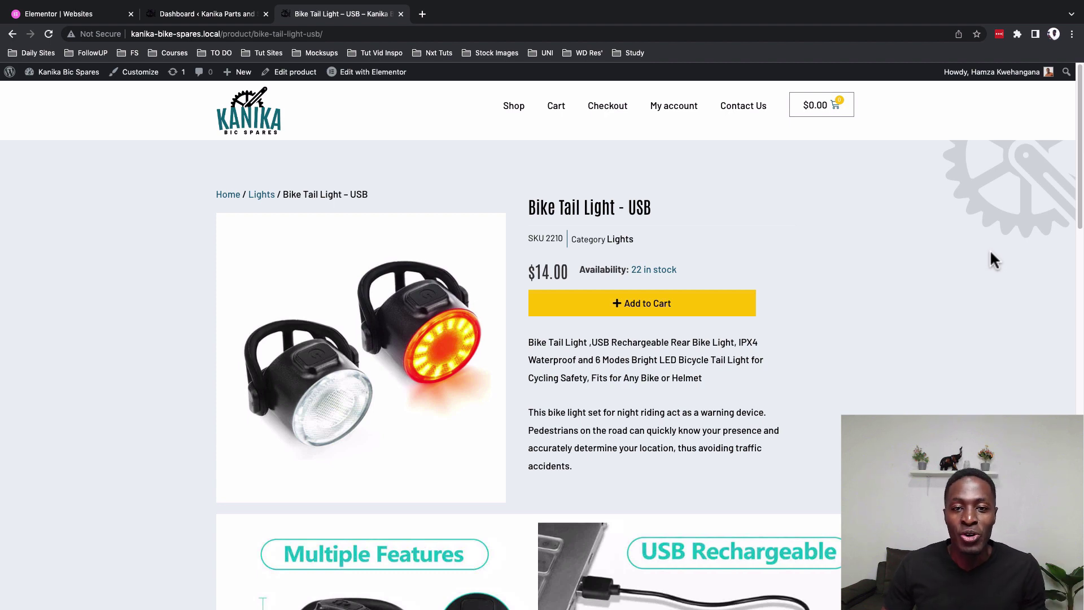
- Check the Flexbox Container setting among Elementor's experiments in the WordPress dashboard
key(ctrl+shift+Tab)
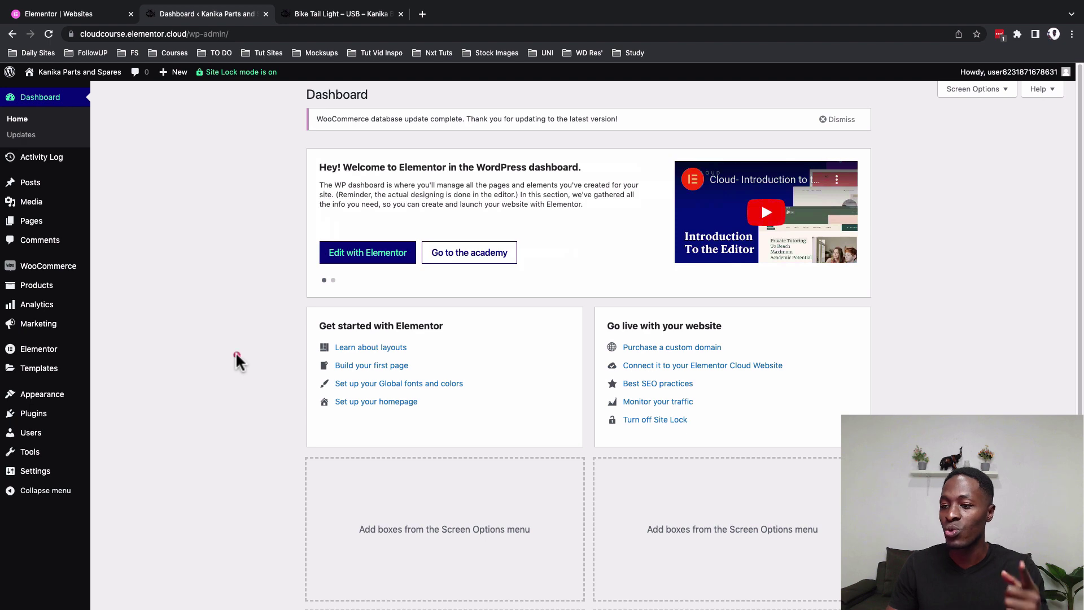
mouse_move(43, 352)
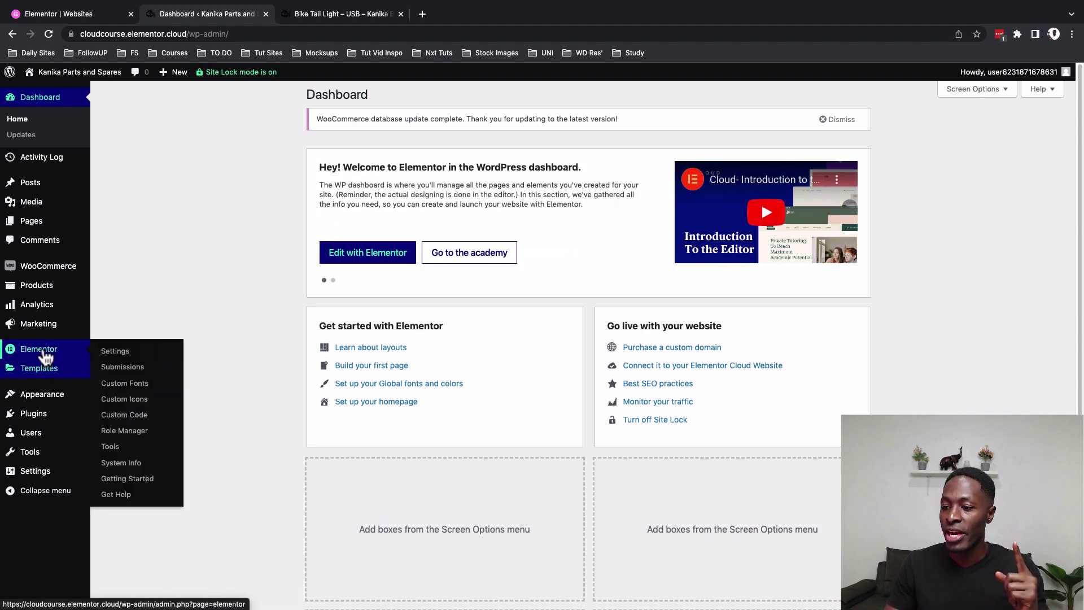
click(132, 354)
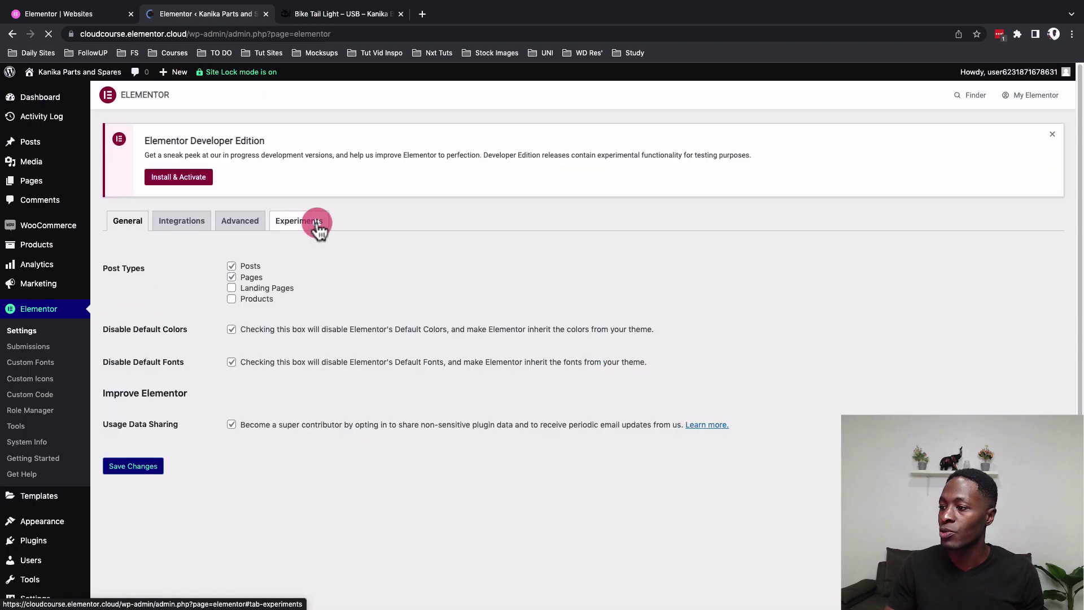
click(316, 223)
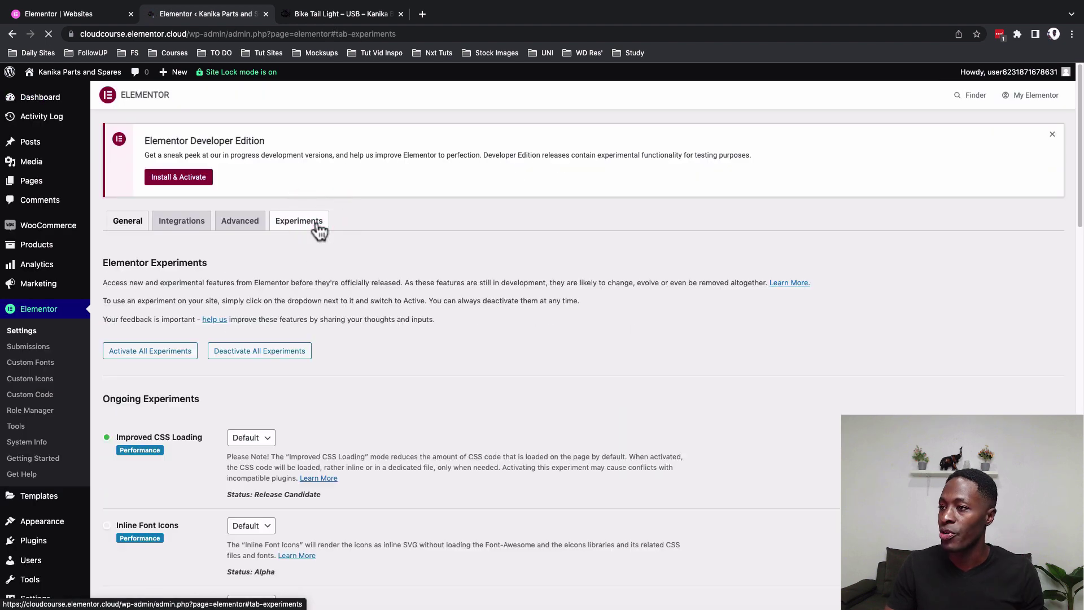
scroll(206, 259, down, 6)
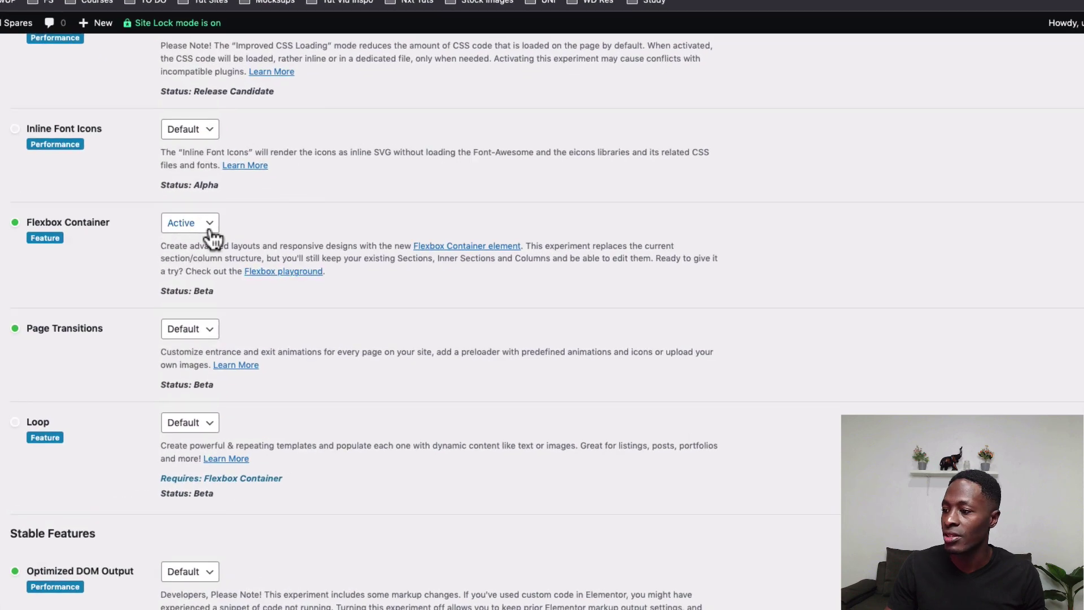
click(238, 234)
click(192, 222)
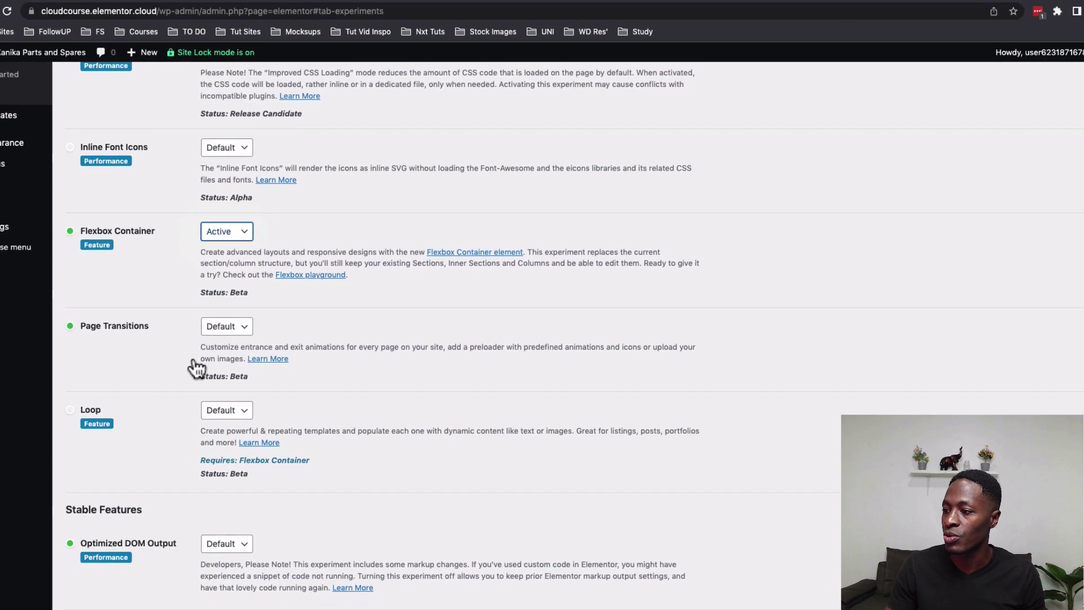
scroll(194, 367, down, 15)
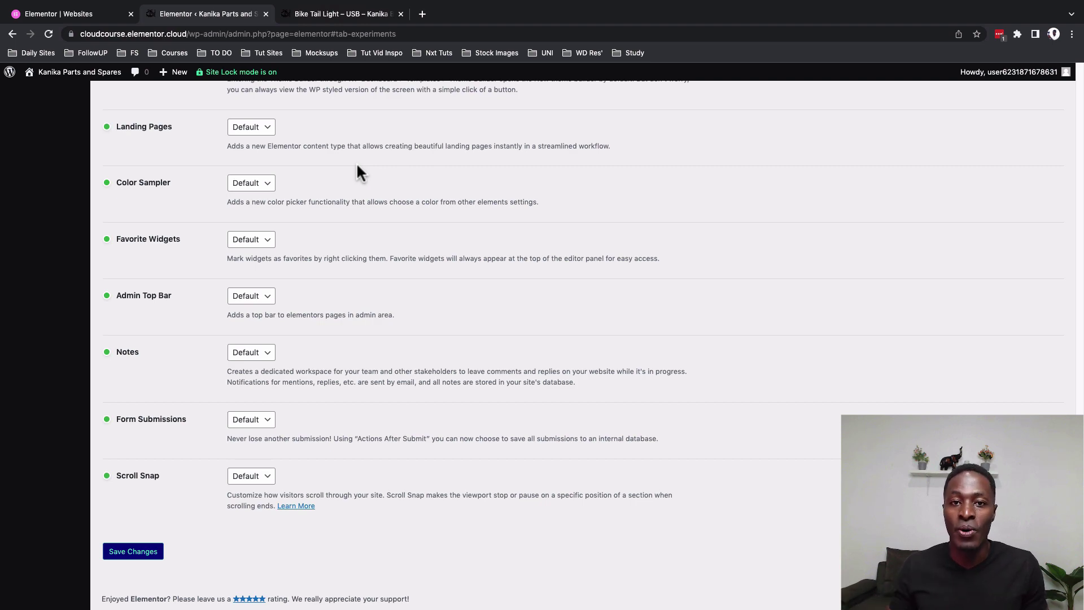
scroll(360, 172, up, 20)
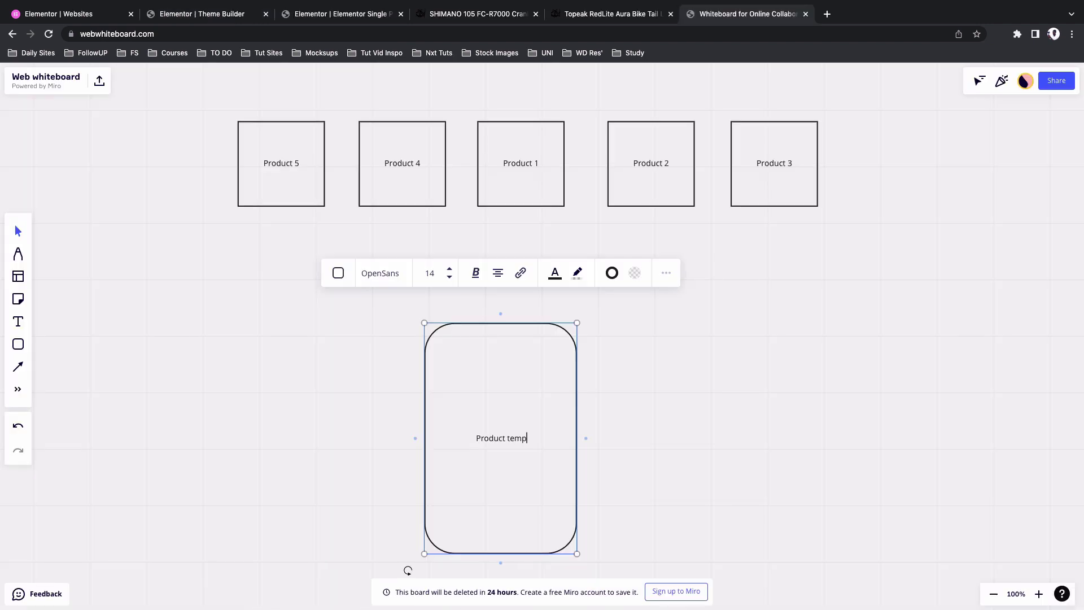
- In Web whiteboard, label the rounded box "Product template" and draw block arrows to it from Product 4, 1, 2 and 3
key(BackSpace)
click(421, 291)
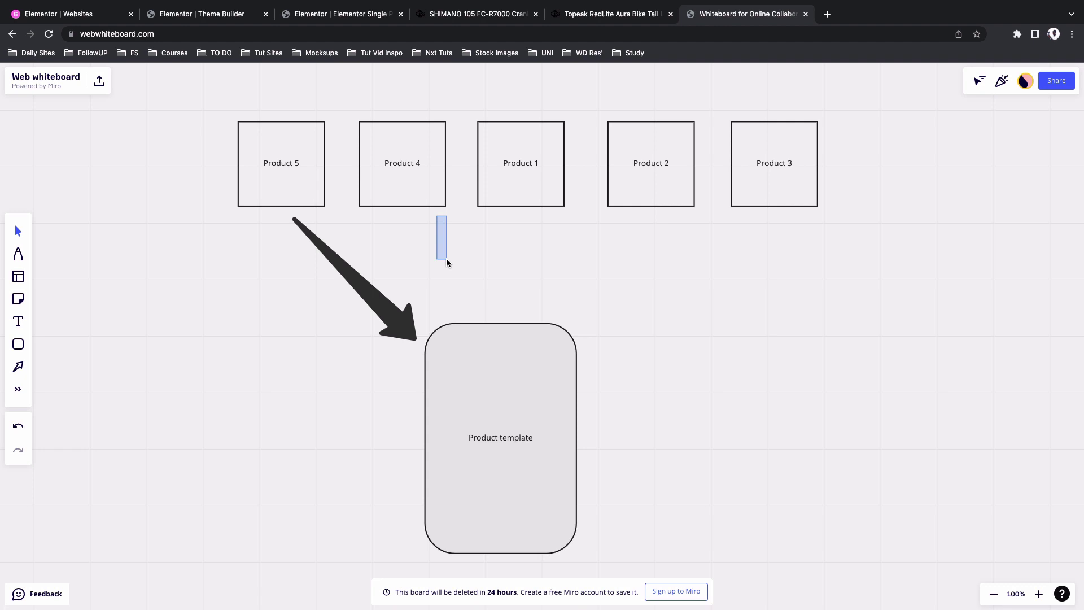
key(l)
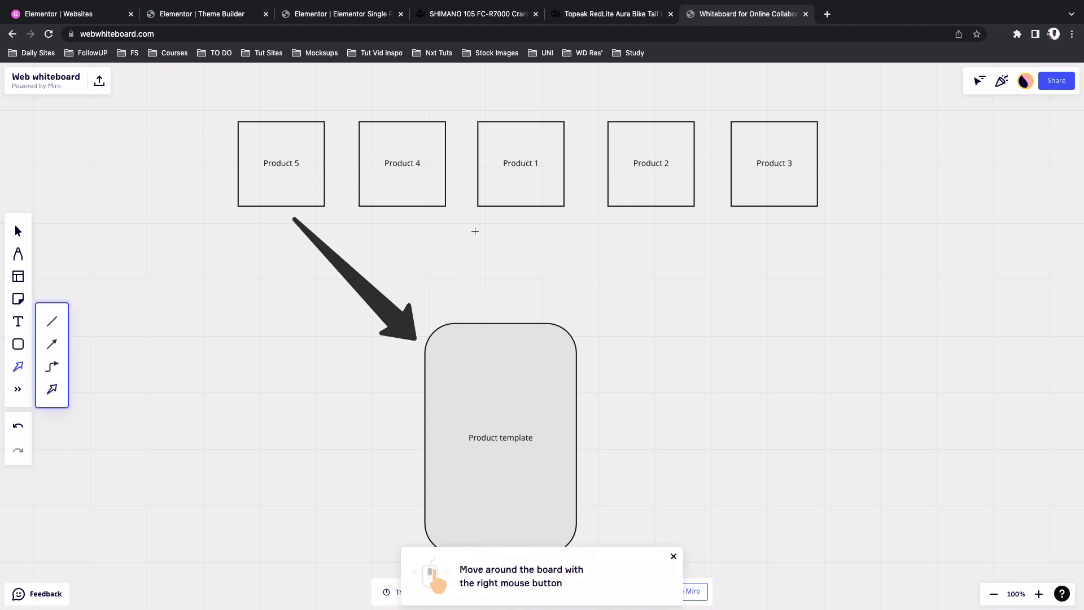
drag(418, 218, 448, 309)
drag(523, 222, 511, 311)
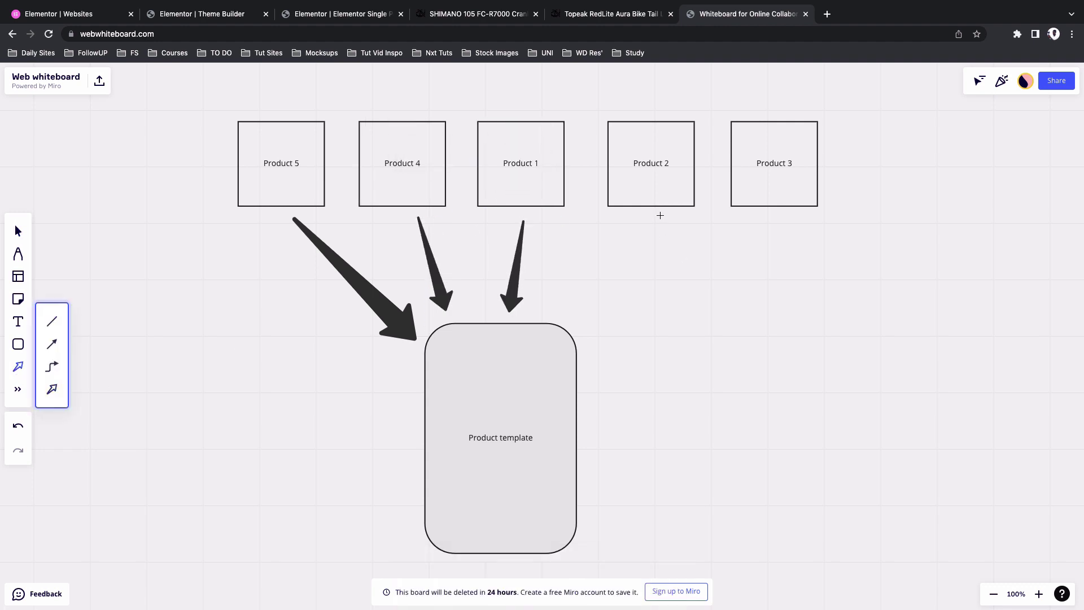
drag(660, 216, 573, 321)
key(l)
mouse_move(777, 214)
mouse_down()
mouse_move(655, 307)
mouse_move(604, 363)
mouse_up()
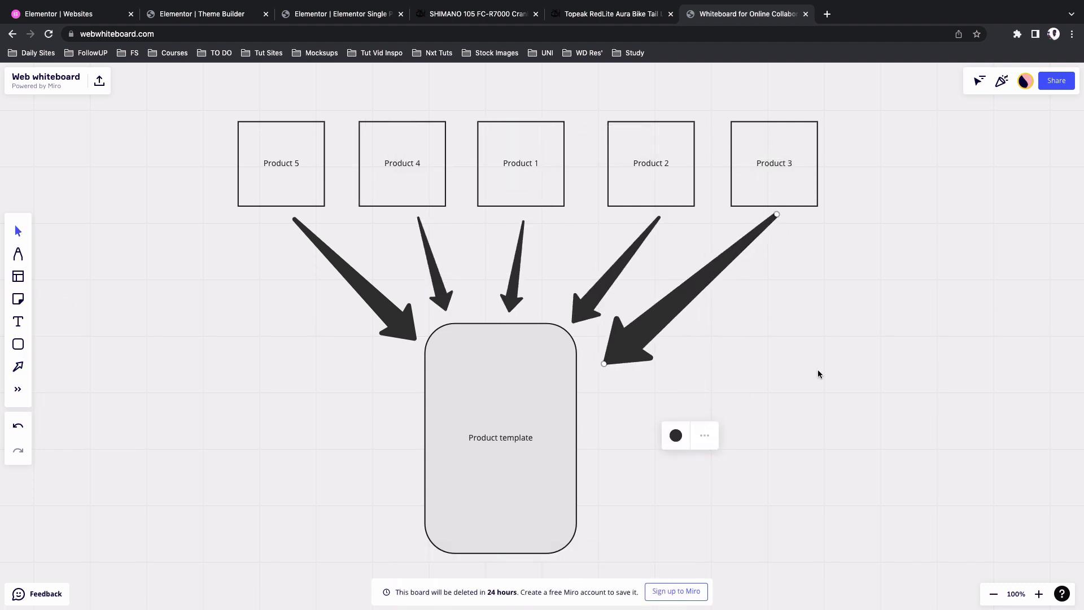
click(789, 494)
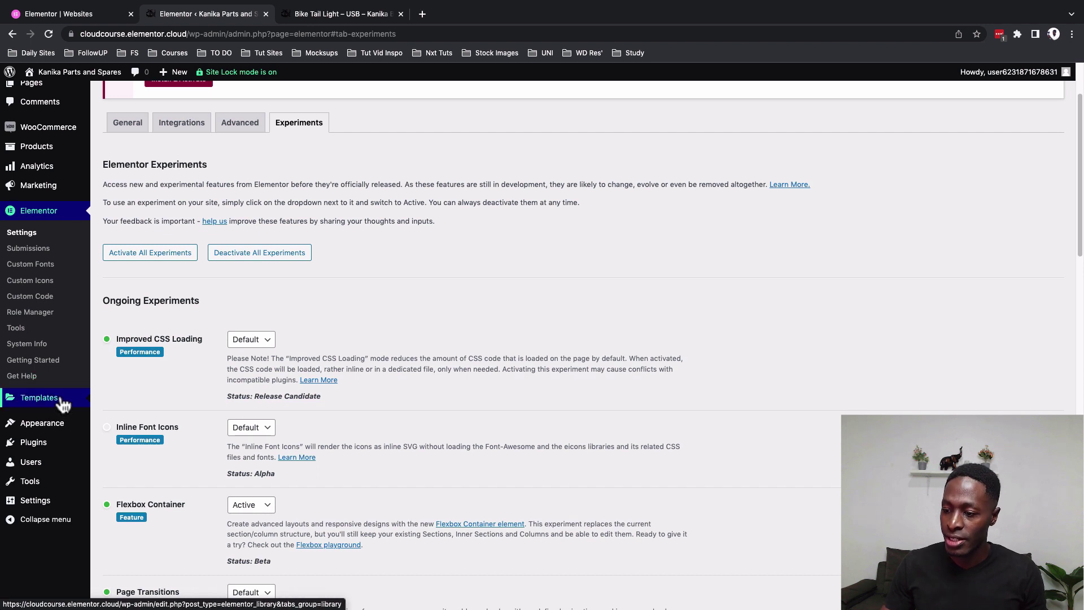
- Create a new Single Product template in Elementor's Theme Builder and dismiss the block library to start from blank
mouse_move(64, 402)
click(109, 435)
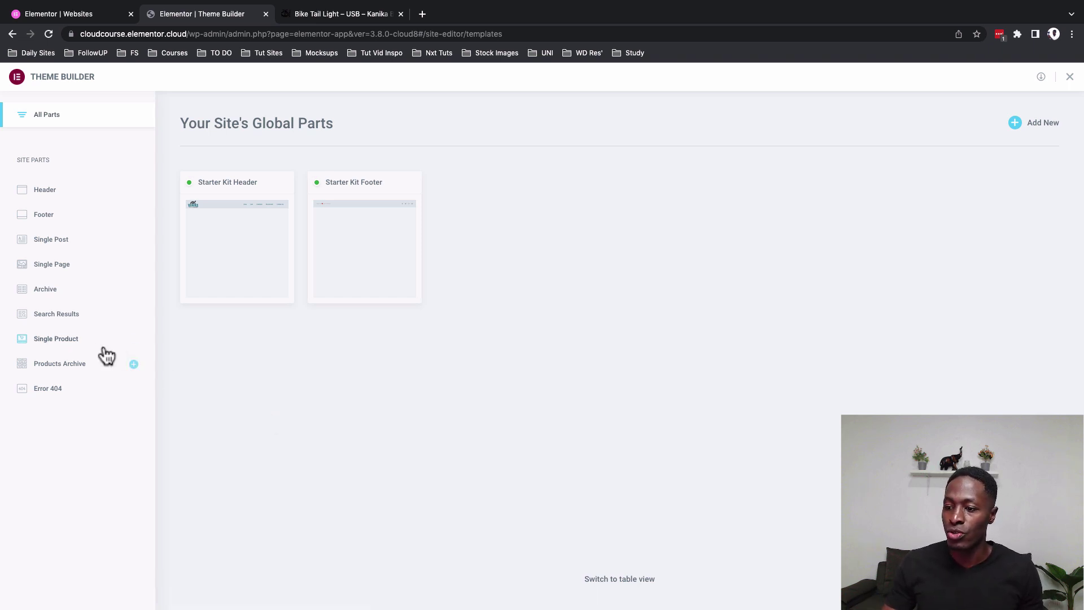
click(79, 341)
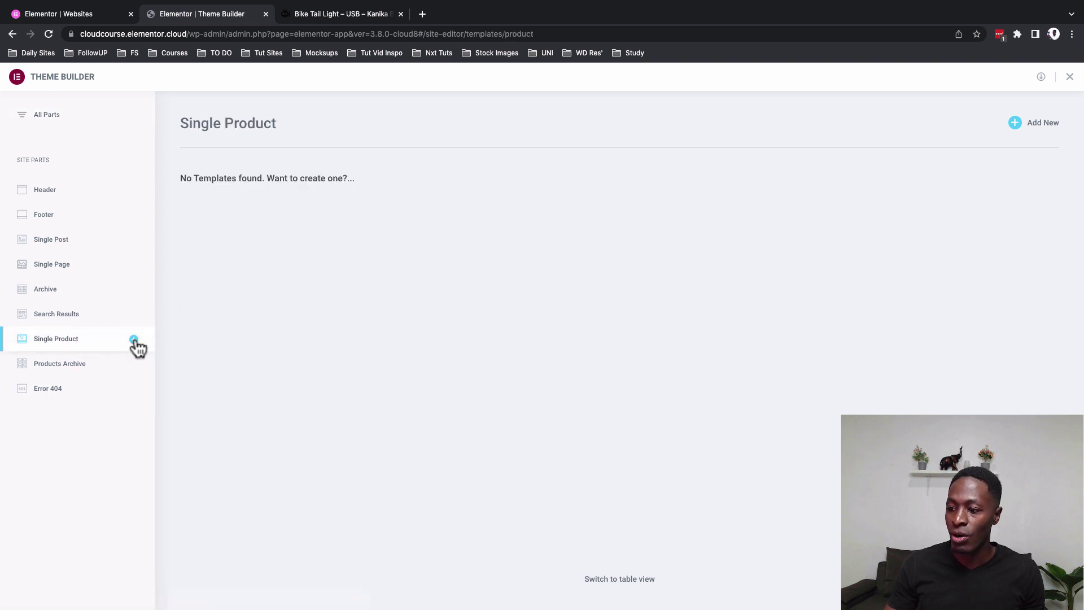
click(1037, 126)
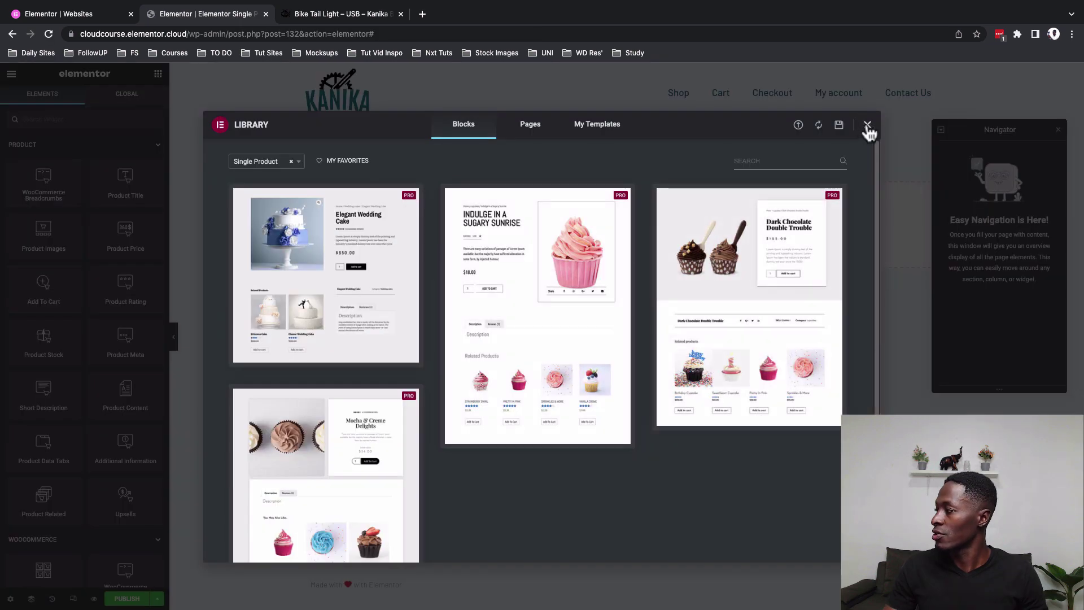
click(867, 125)
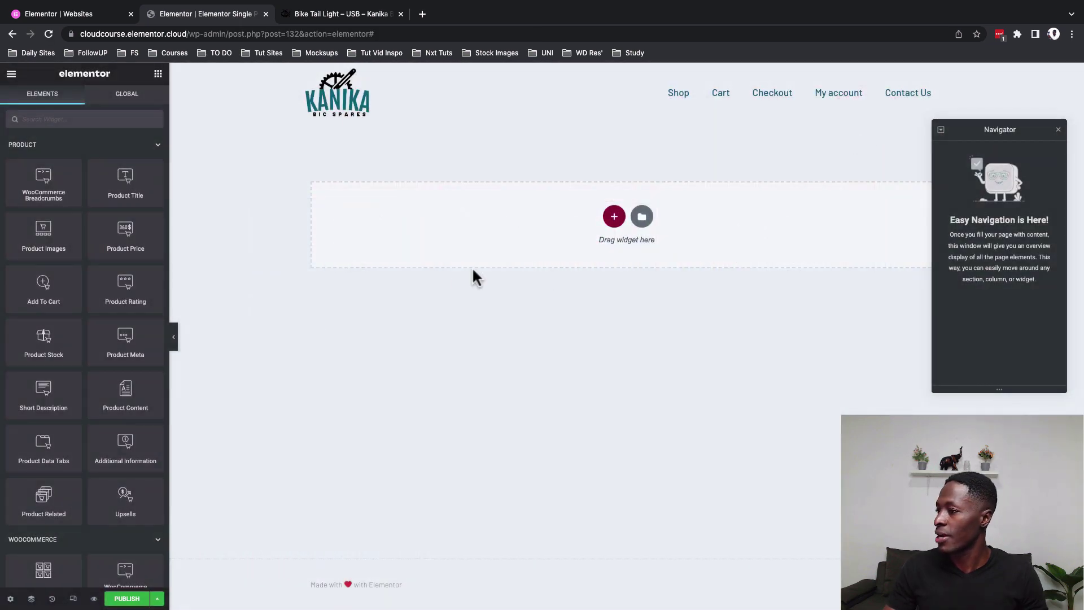
- Add a new container with a horizontal row direction, nest a container inside it and duplicate the nested one to form two columns
click(614, 216)
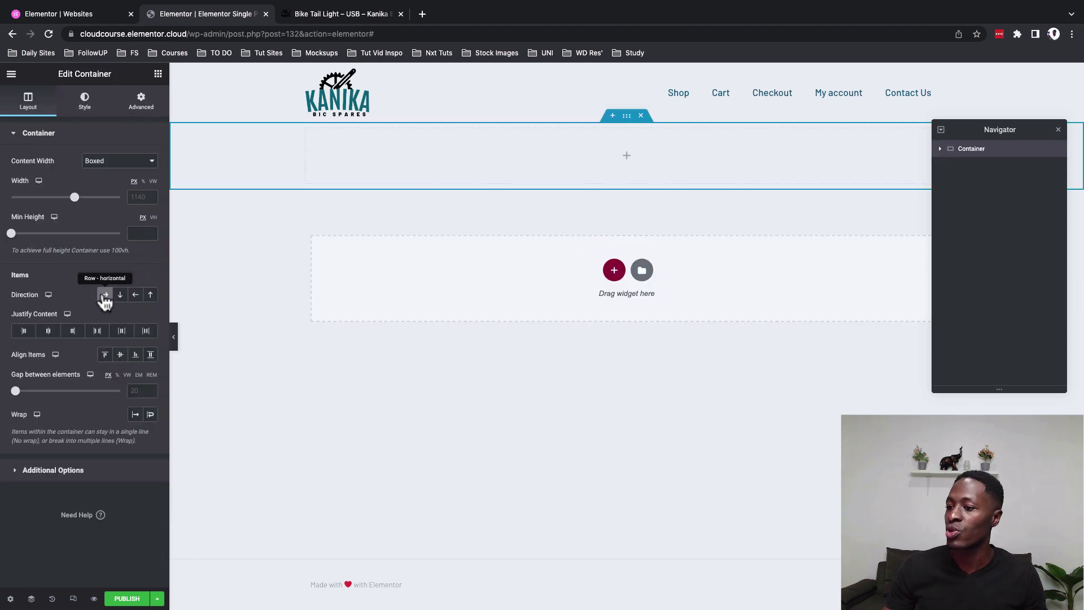
click(626, 155)
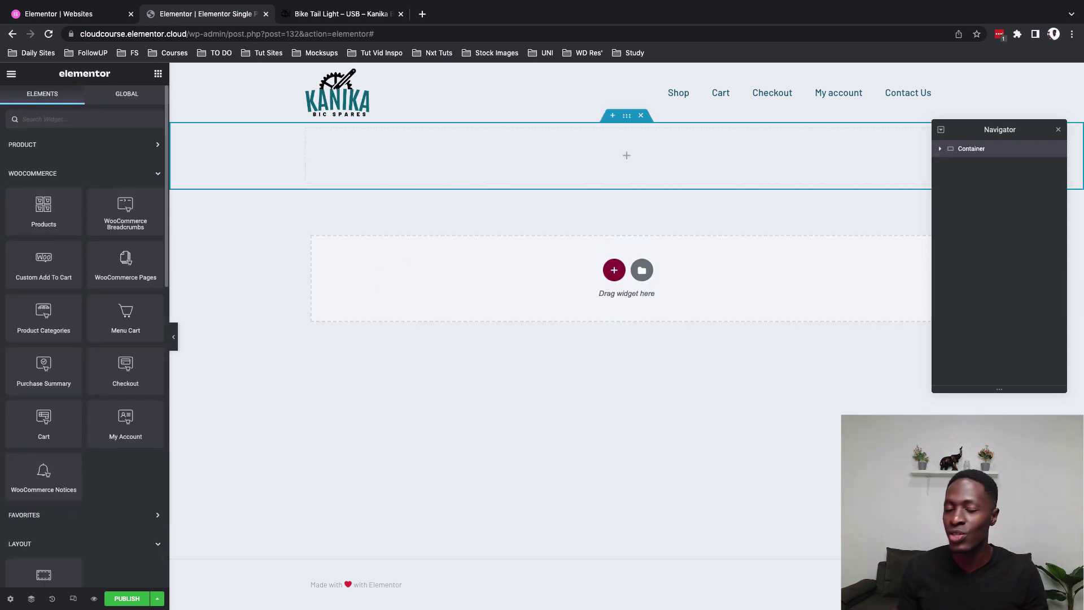
text(con)
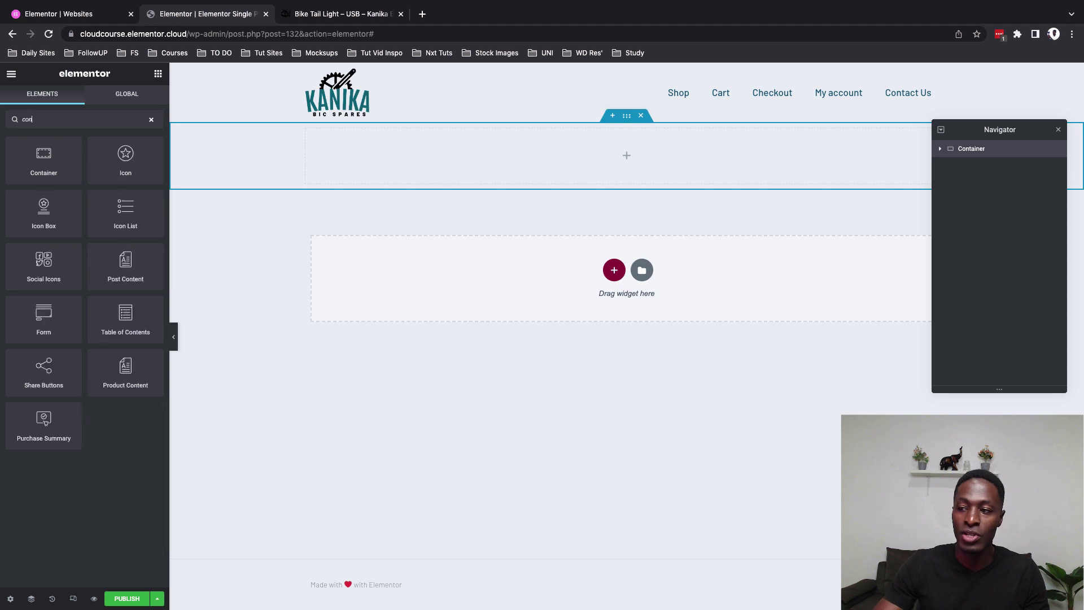
text(t)
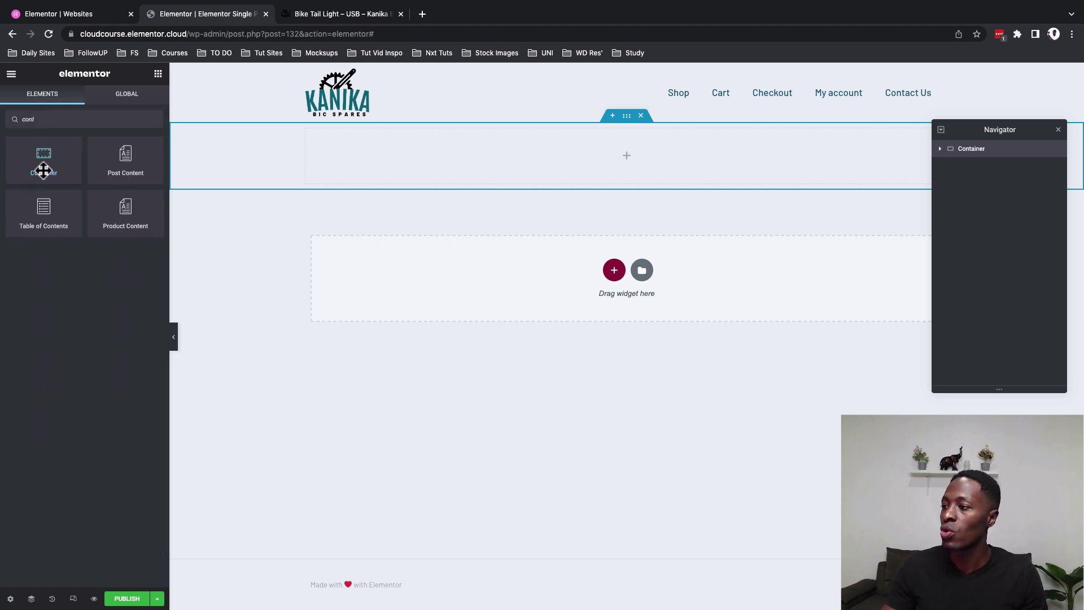
drag(43, 170, 432, 146)
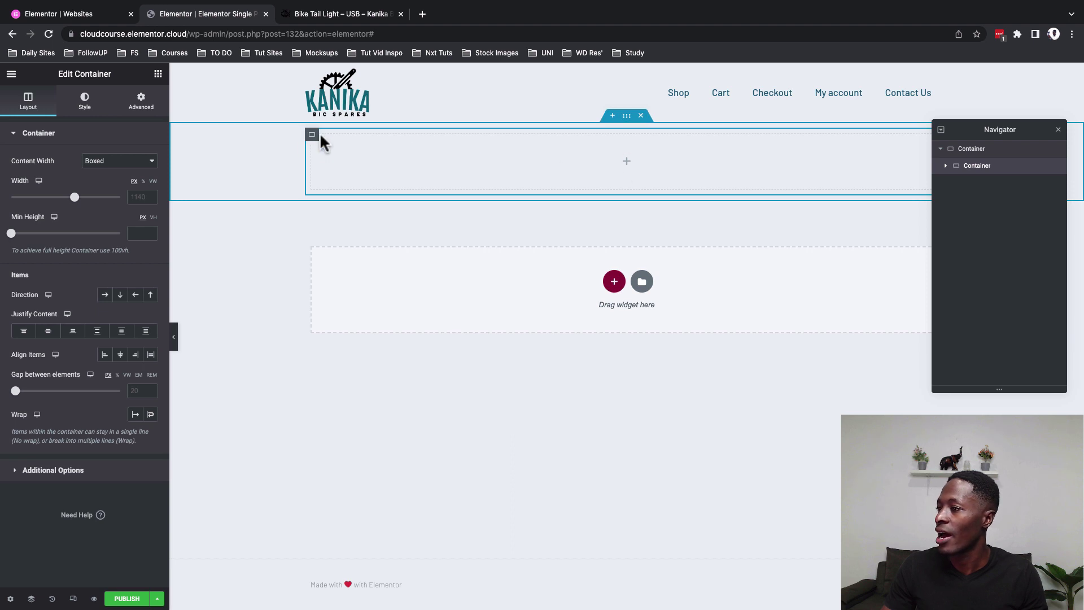
key(ctrl+d)
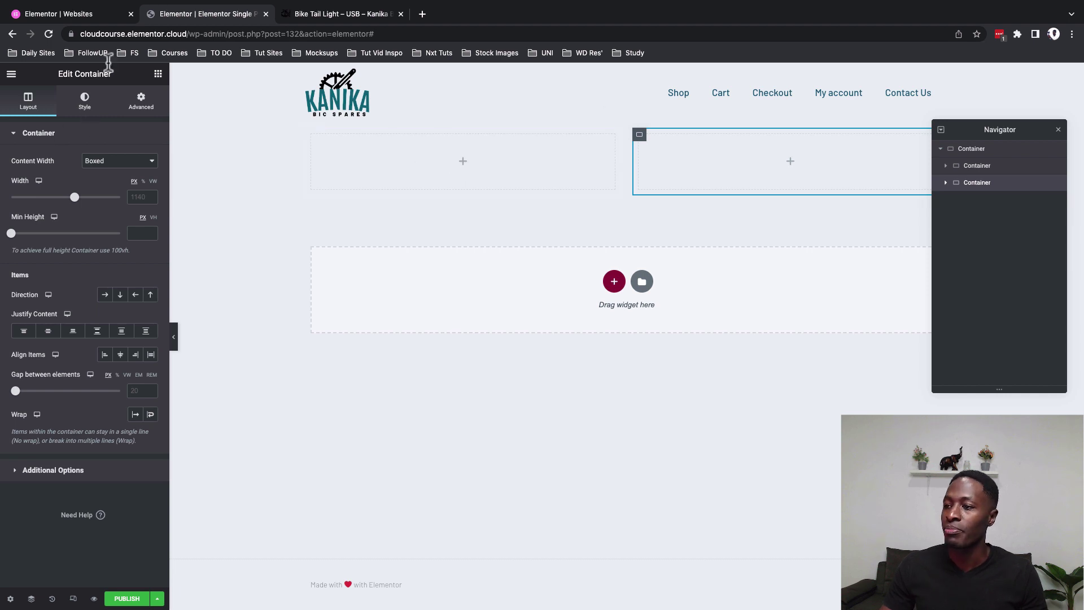
- Add the WooCommerce Breadcrumbs widget to the first inner container and check the layout of the tail light product page
click(161, 75)
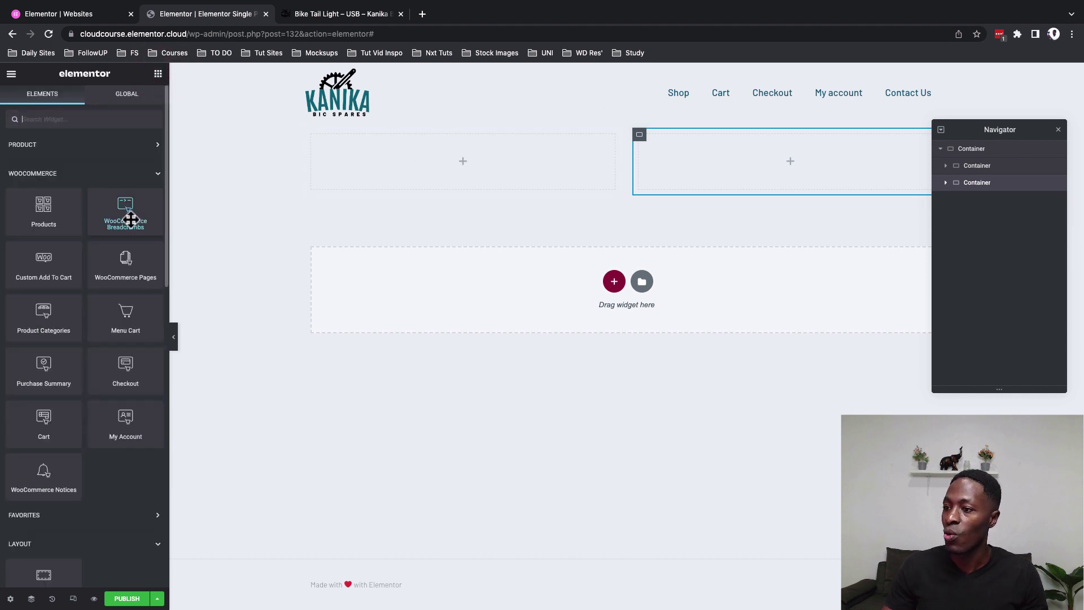
drag(126, 213, 502, 158)
click(324, 15)
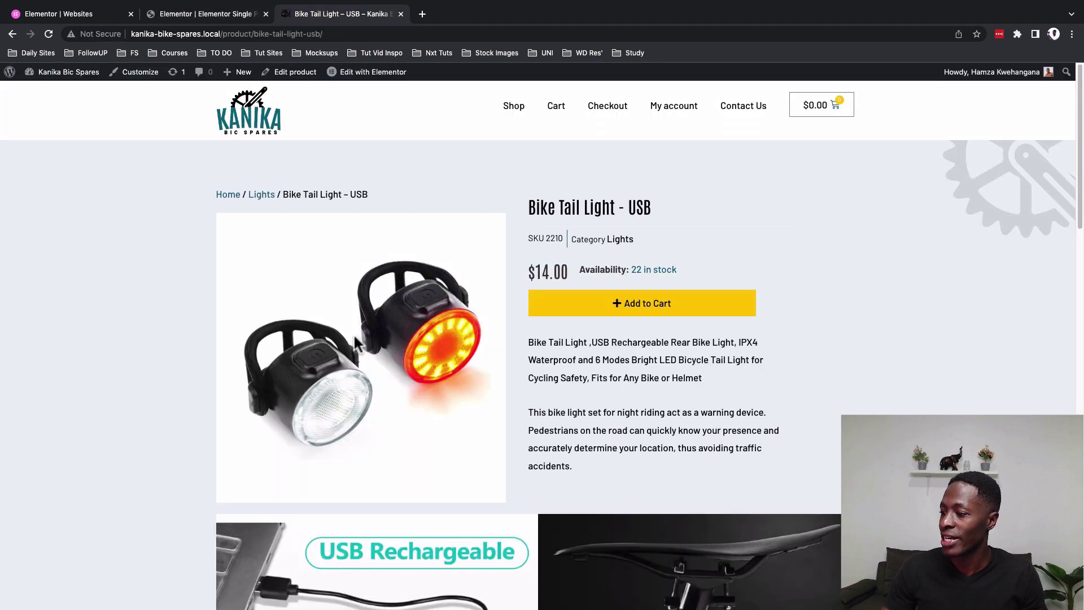
click(176, 14)
- Try the Product Images widget below the breadcrumbs, compare it with the tail light page's image layout, and delete the widget
click(158, 73)
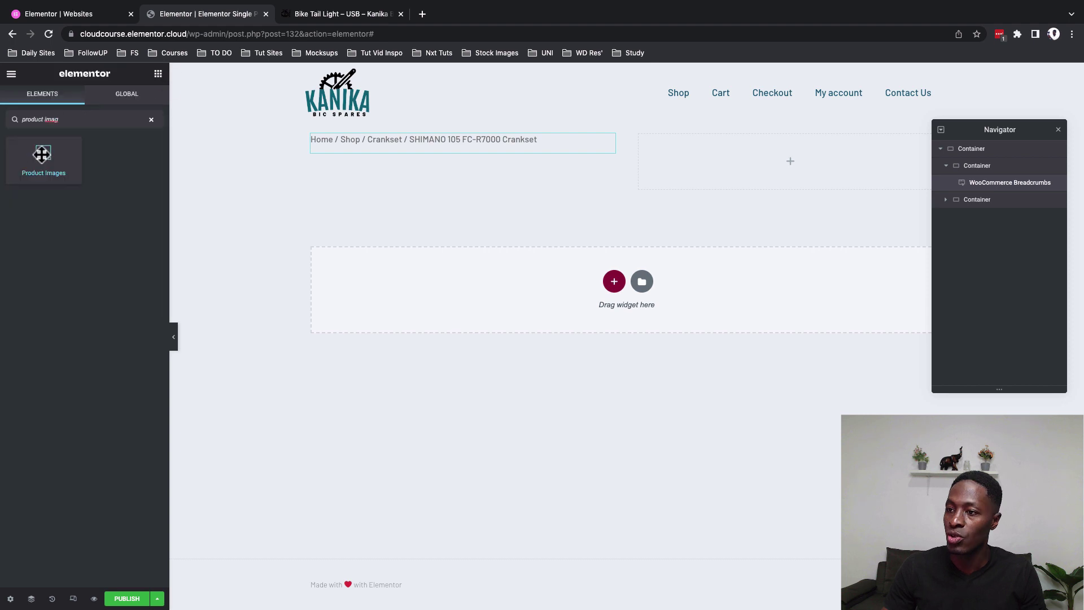
drag(42, 158, 364, 168)
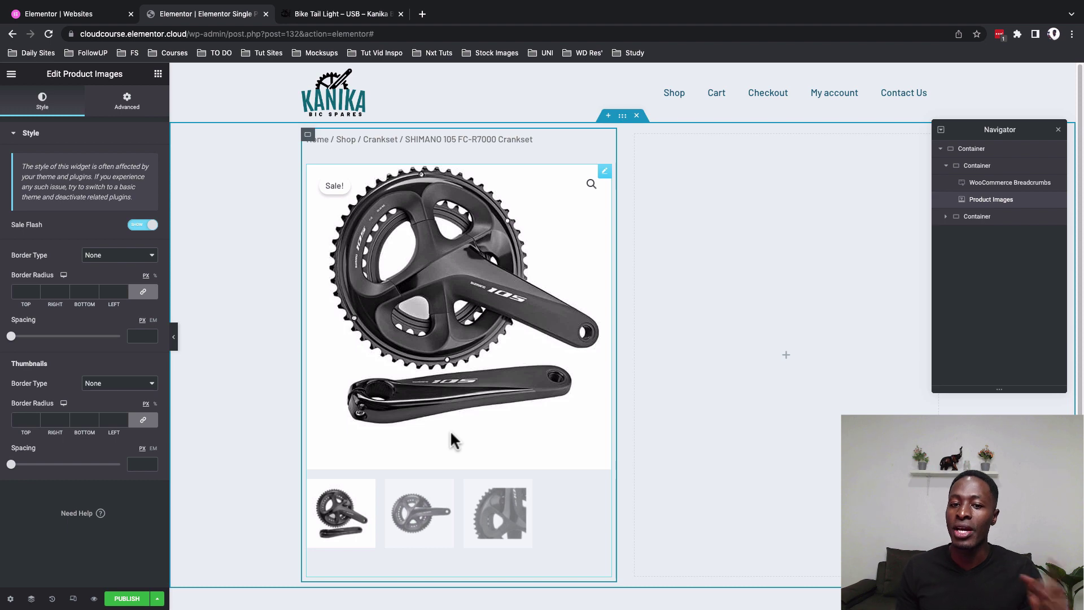
click(336, 17)
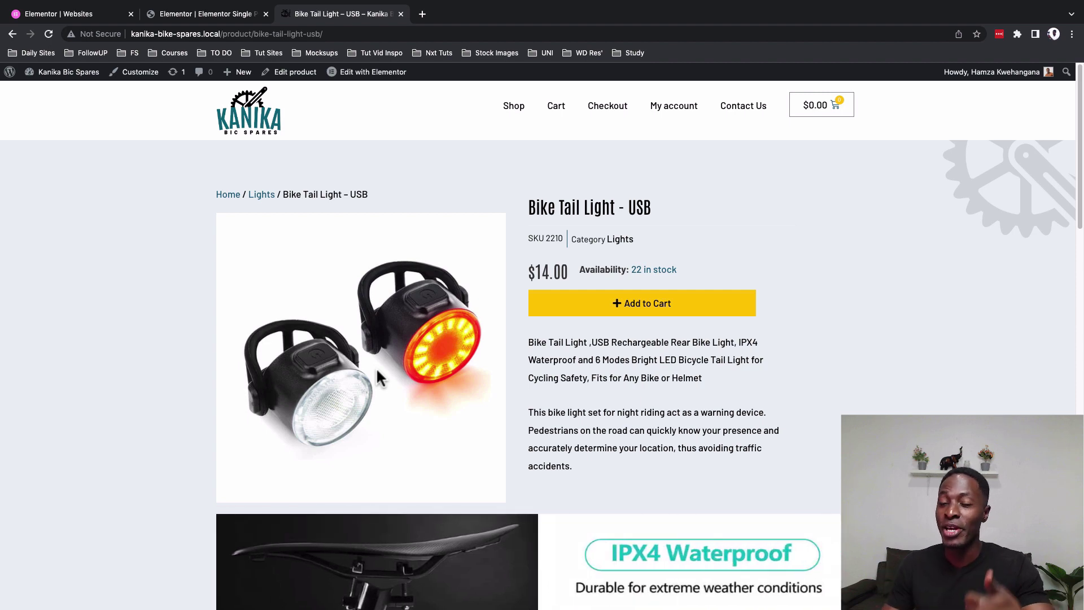
scroll(328, 368, down, 5)
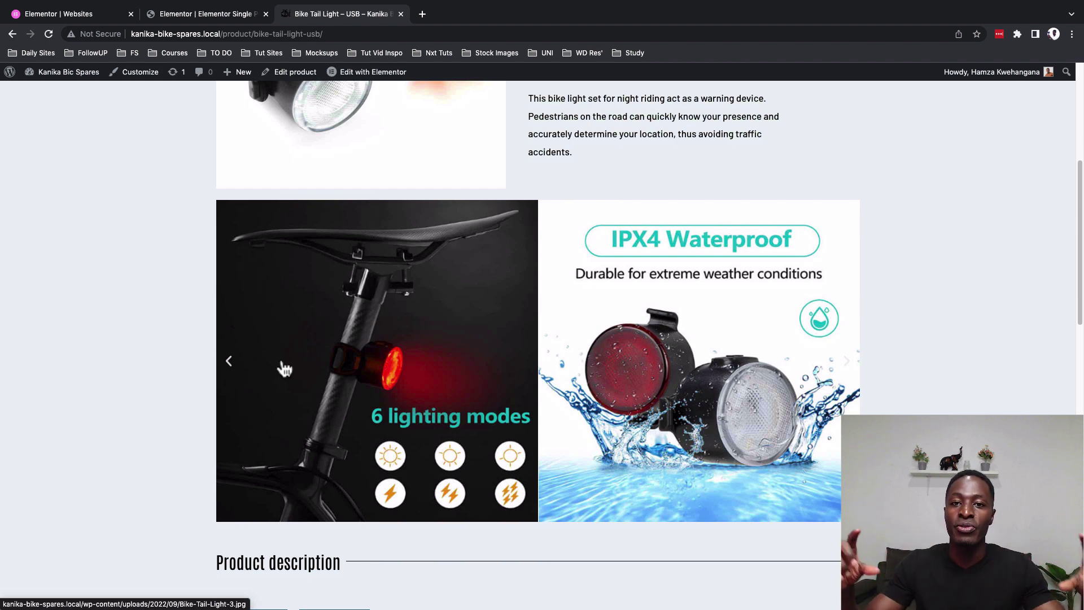
key(ctrl+shift+Tab)
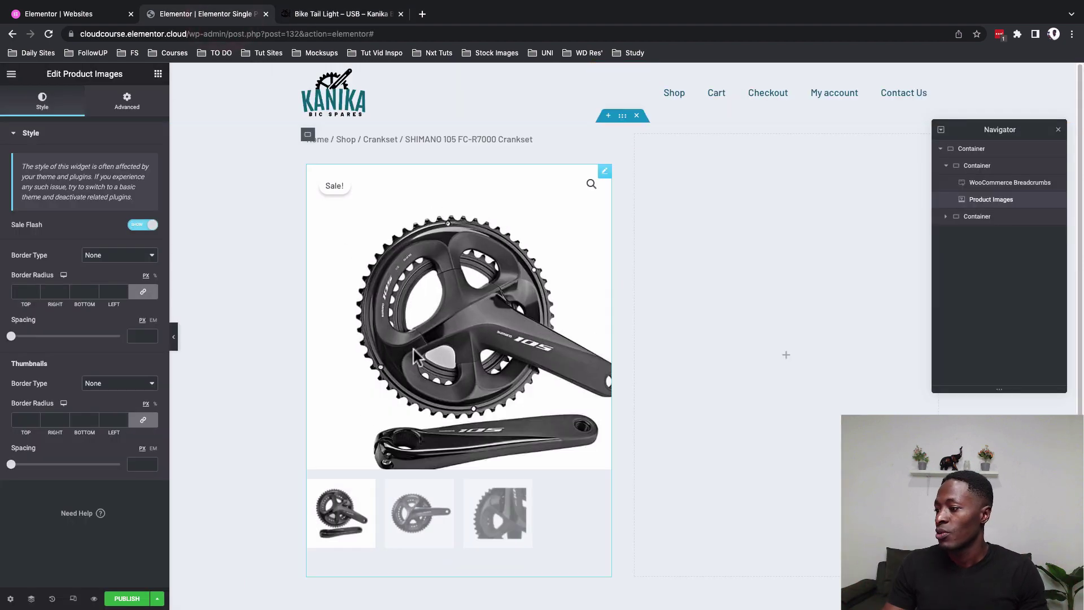
right_click(604, 179)
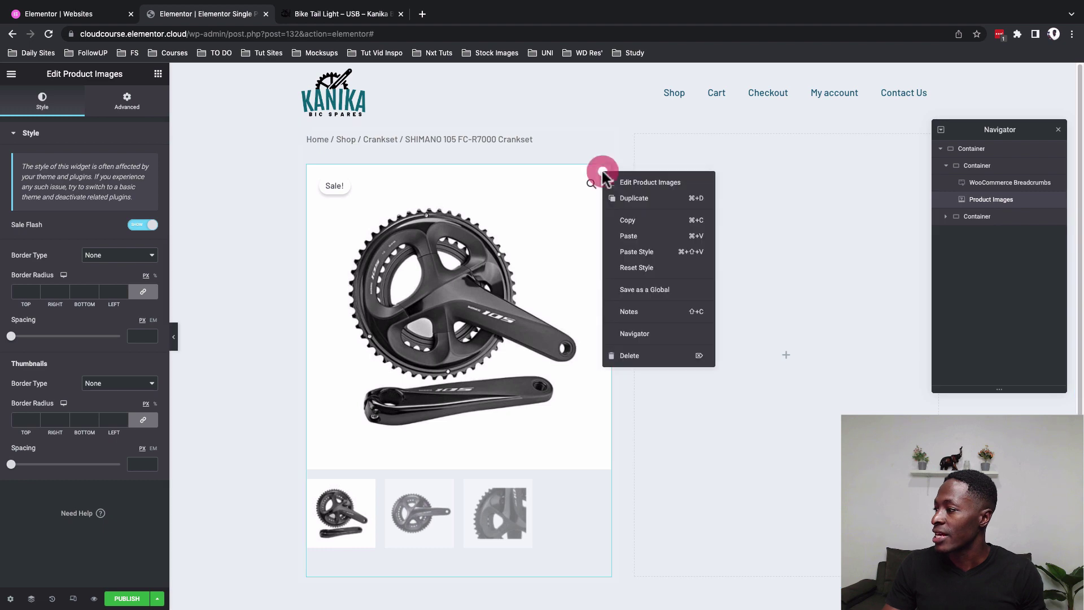
click(658, 359)
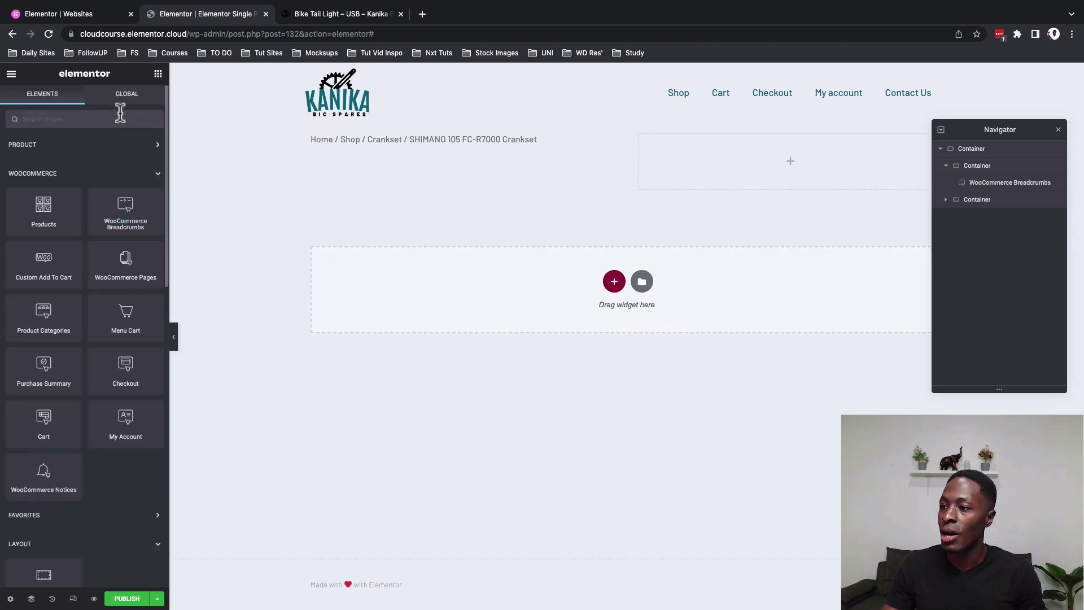
- Add an Image widget below the breadcrumbs, linked to the dynamic Product Image with its image size set to Full
click(85, 119)
text(imga)
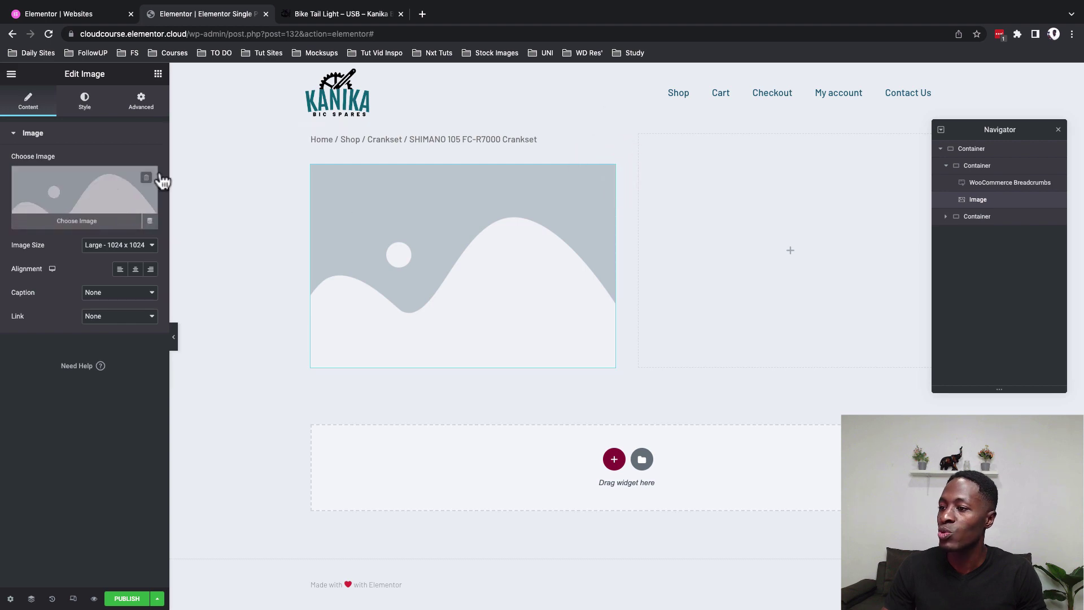
click(150, 221)
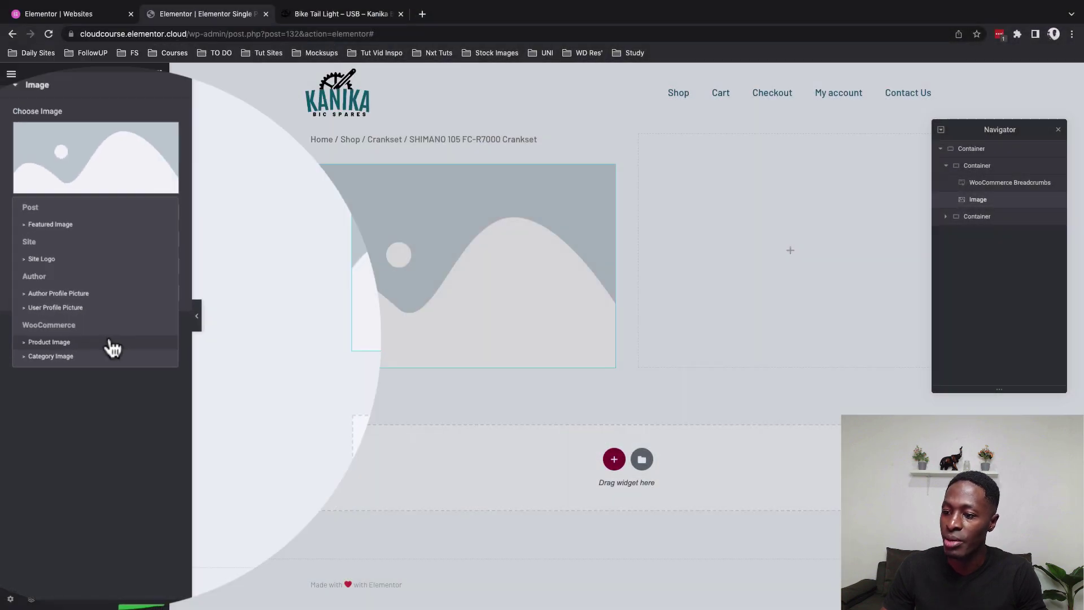
click(195, 316)
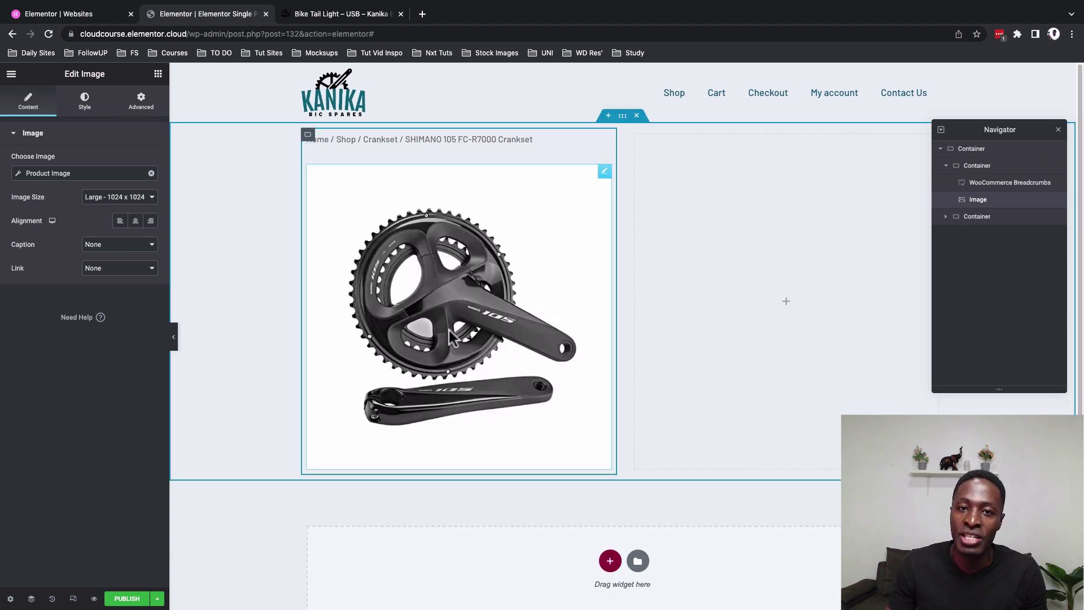
click(148, 197)
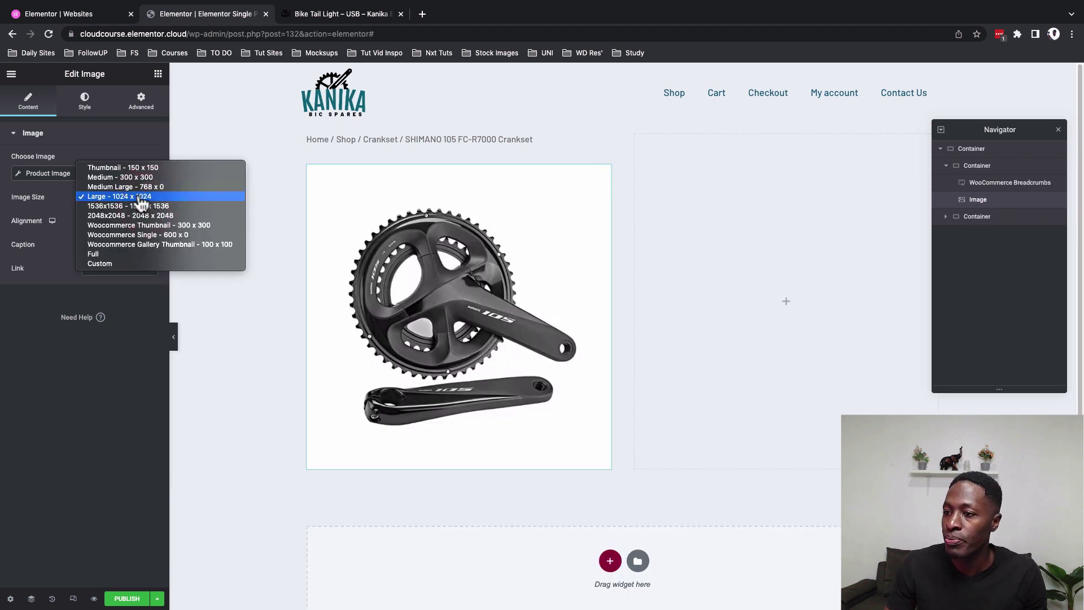
click(93, 253)
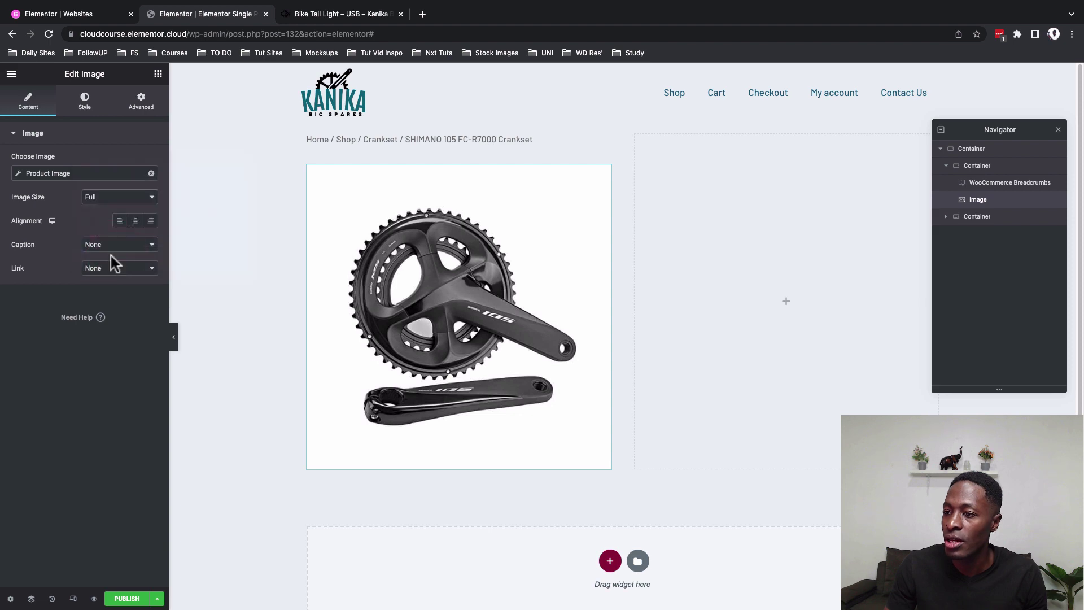
- Add a Heading widget to the second inner container and link its text to the dynamic Product Title
click(158, 74)
text(ti)
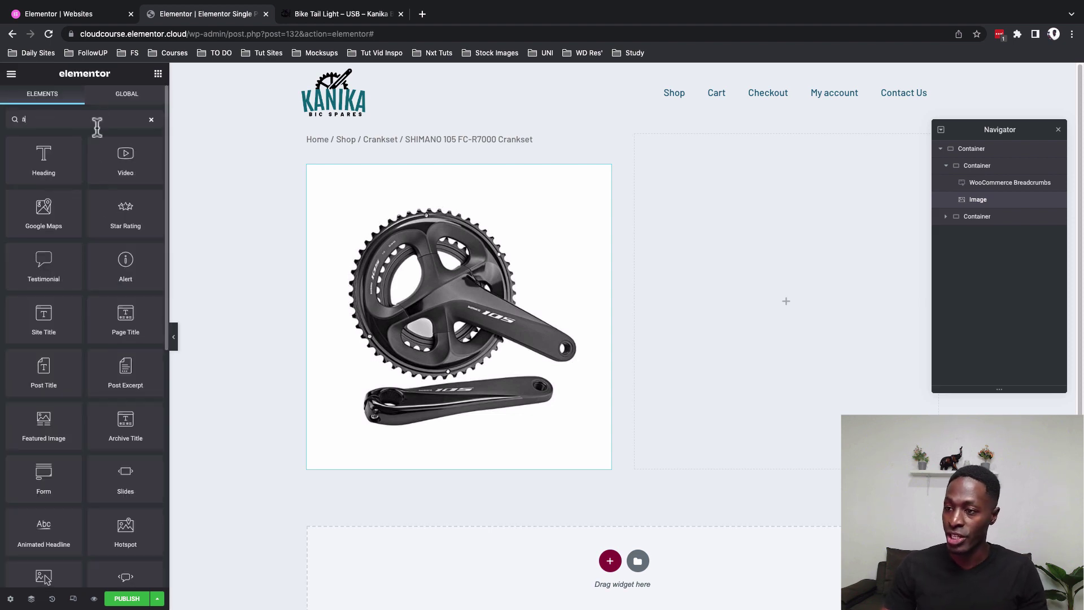
drag(40, 169, 721, 249)
click(150, 173)
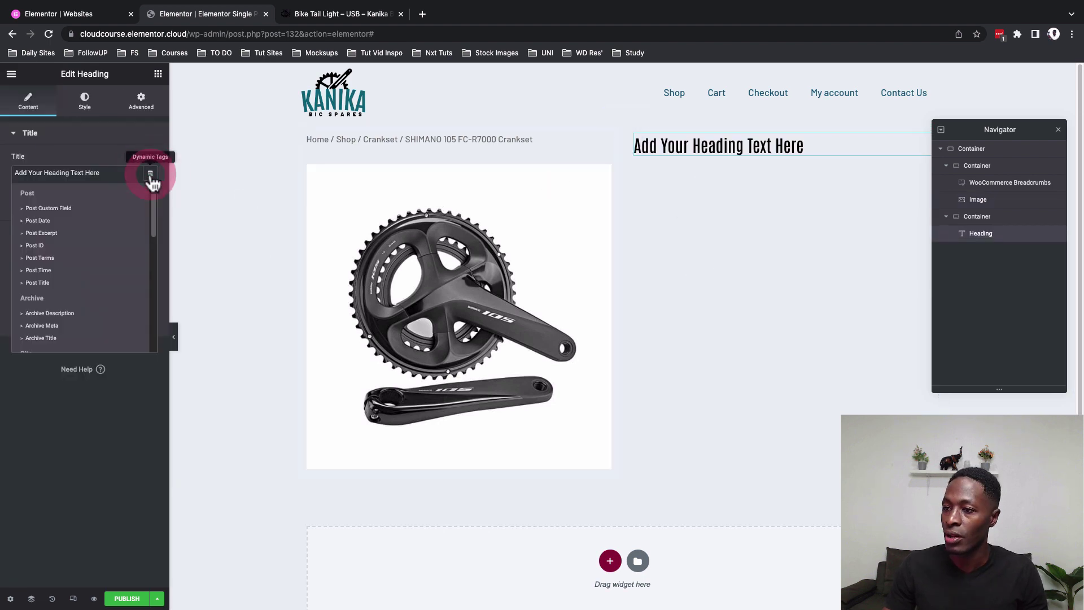
scroll(85, 328, down, 3)
scroll(84, 327, down, 5)
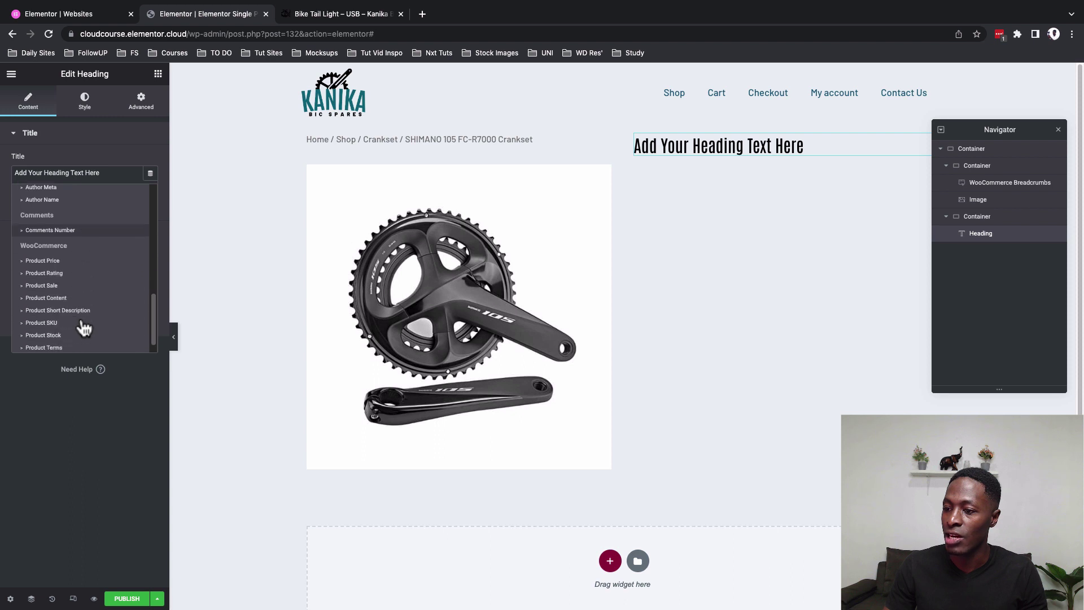
scroll(80, 340, down, 1)
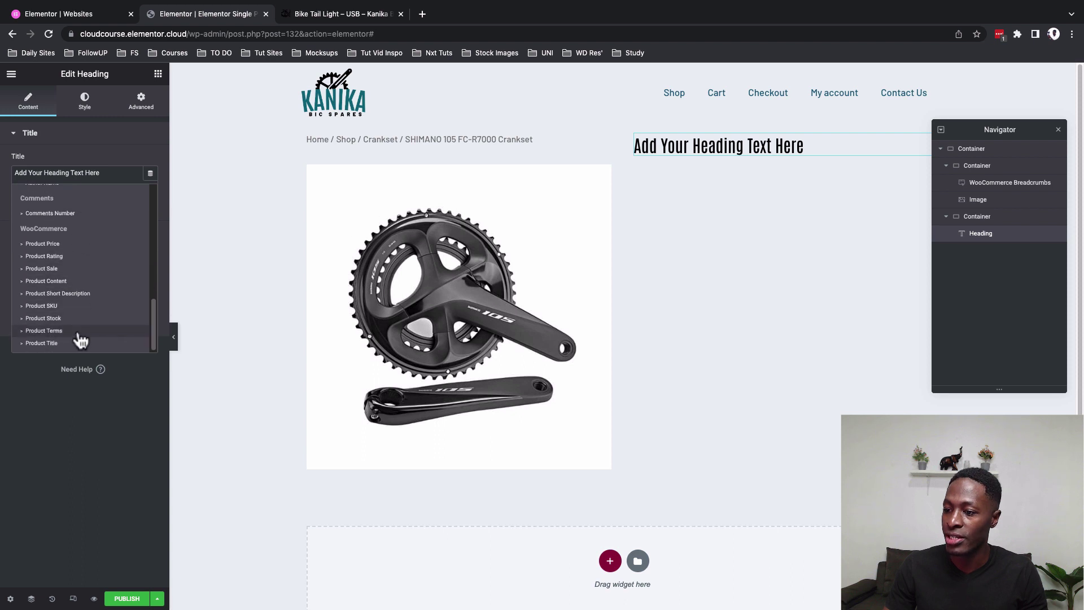
click(80, 342)
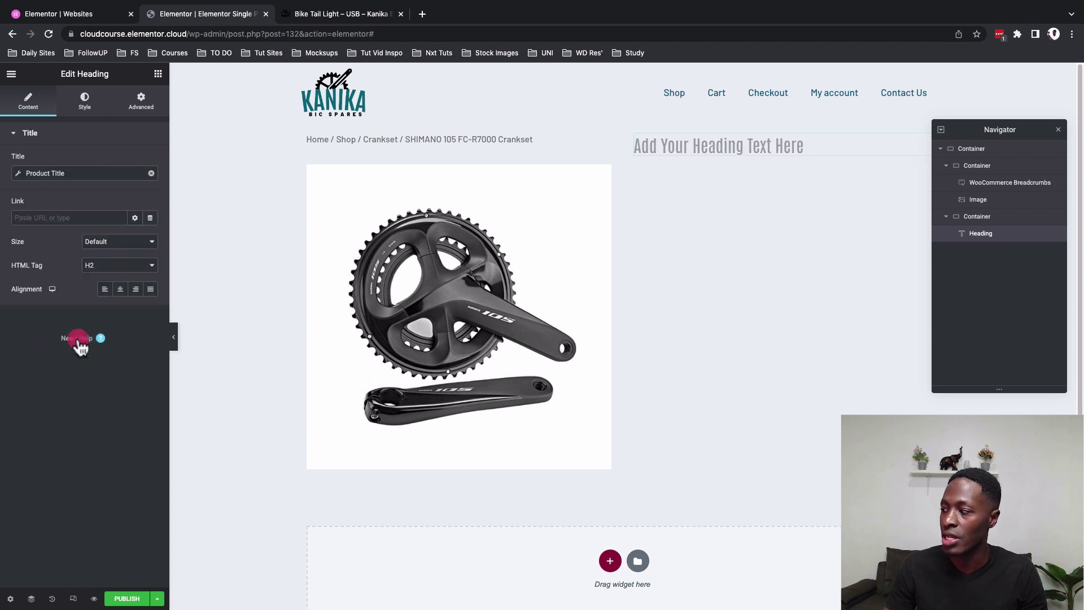
- Switch the product title heading's HTML tag to H1 and back to H2
click(98, 272)
click(94, 256)
click(97, 270)
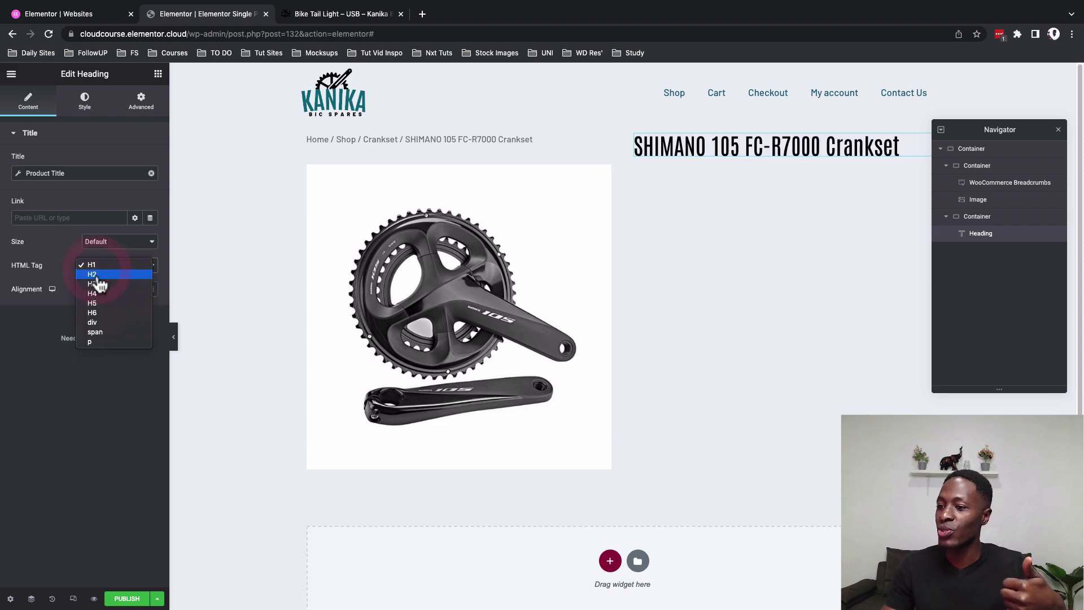
click(98, 277)
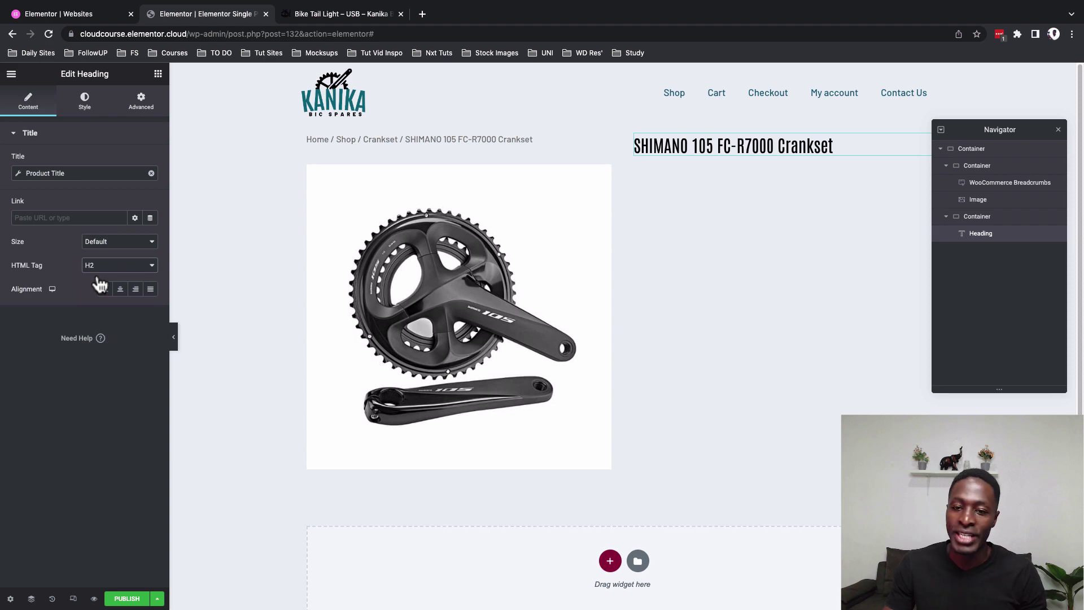
- Add the Product Meta widget below the product title heading in the second inner container
click(158, 74)
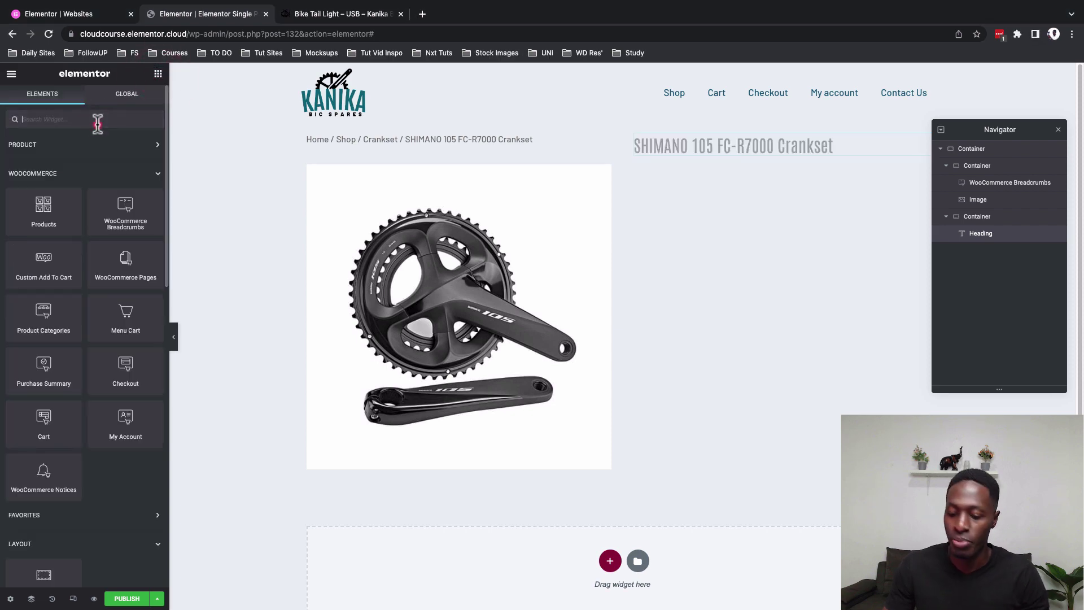
text(meta)
drag(43, 158, 684, 149)
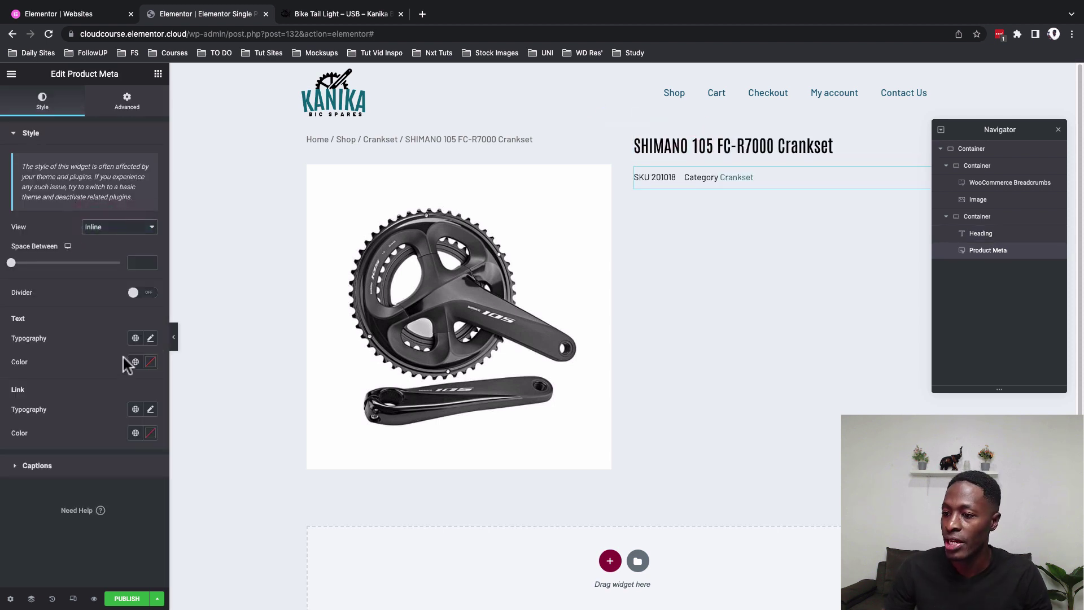
- Turn on the Product Meta widget's divider and apply the Main global color to its text
click(148, 293)
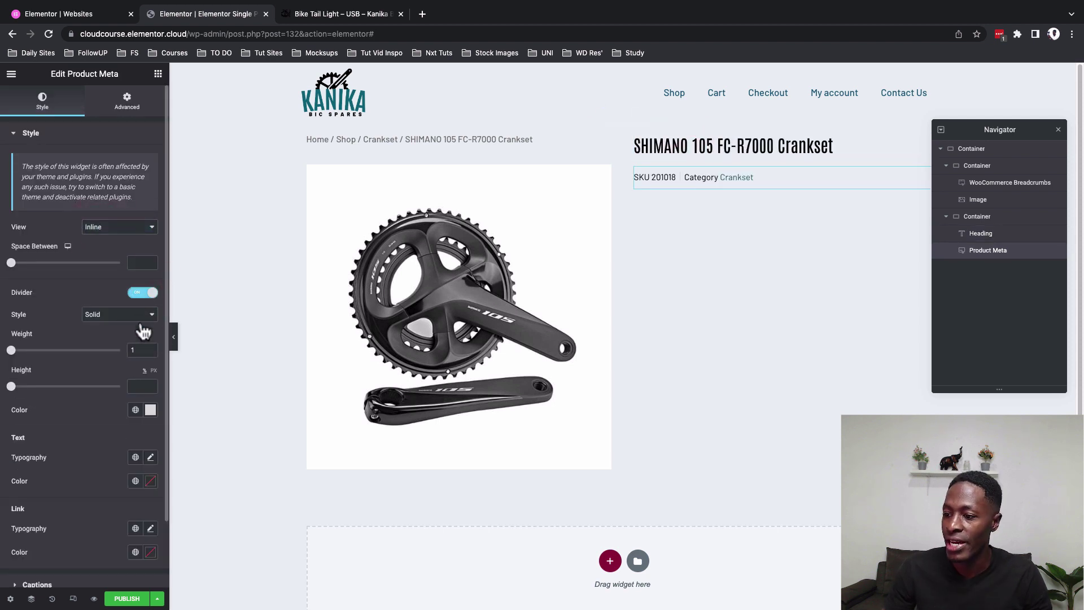
scroll(137, 395, down, 2)
click(136, 404)
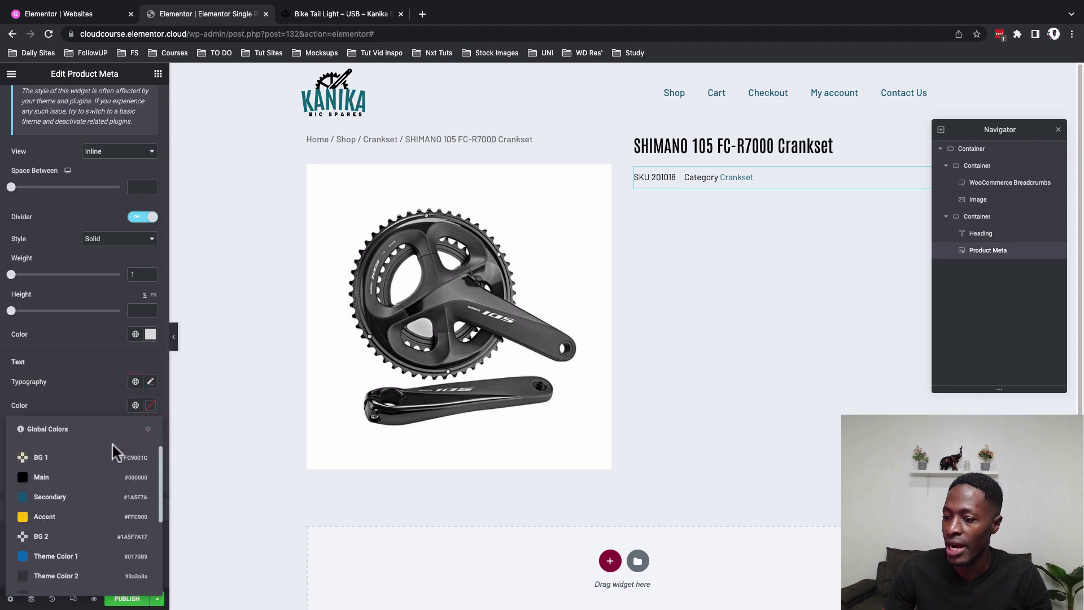
click(84, 477)
- Check the reference product page's price area and add the Product Price widget below the product meta in the second inner container
key(ctrl+Tab)
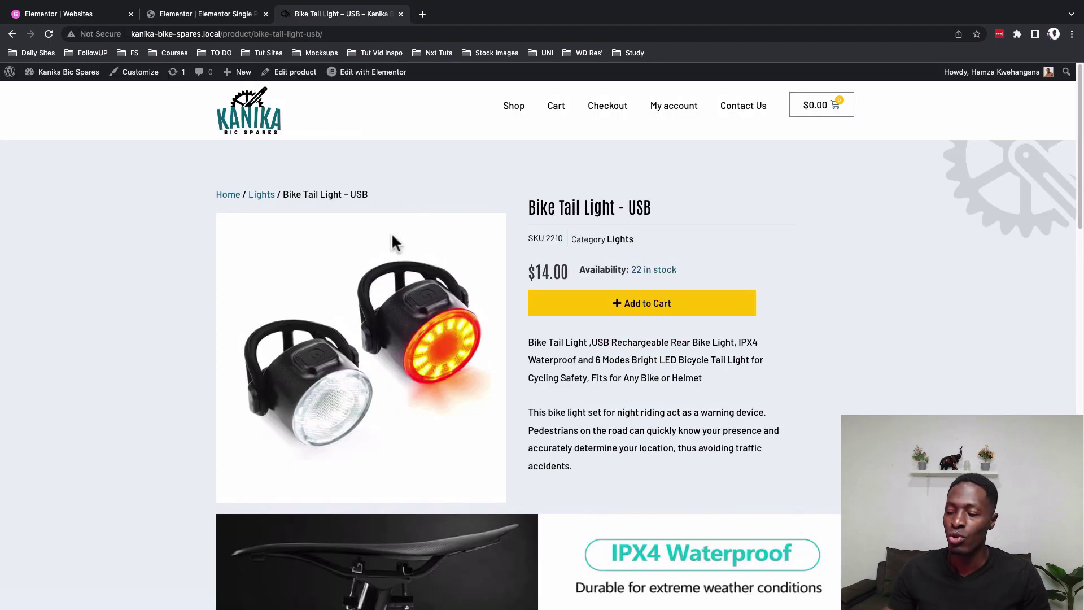
click(554, 274)
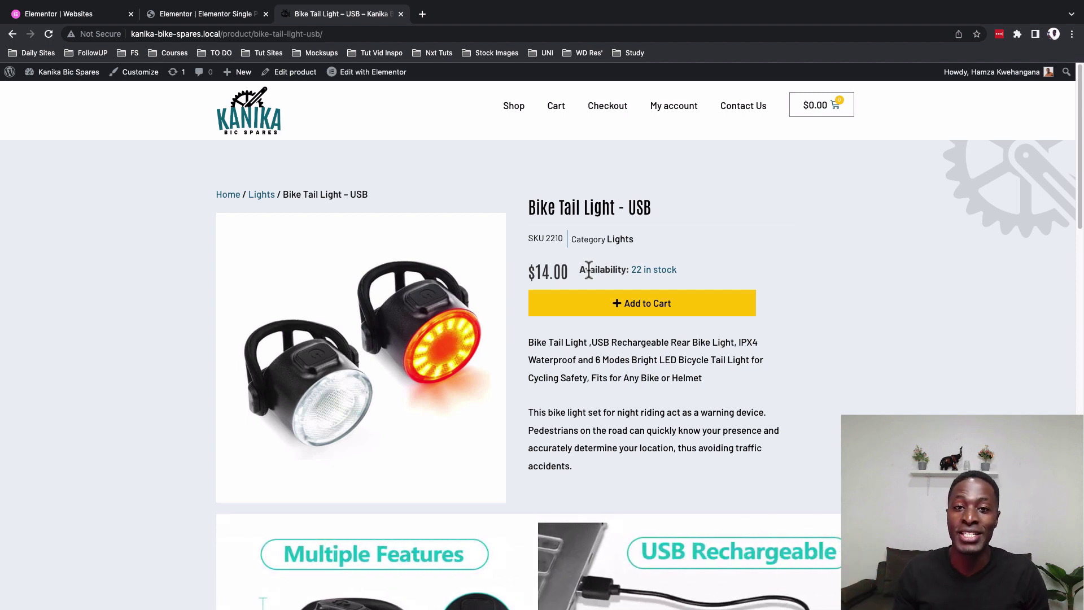
key(ctrl+shift+Tab)
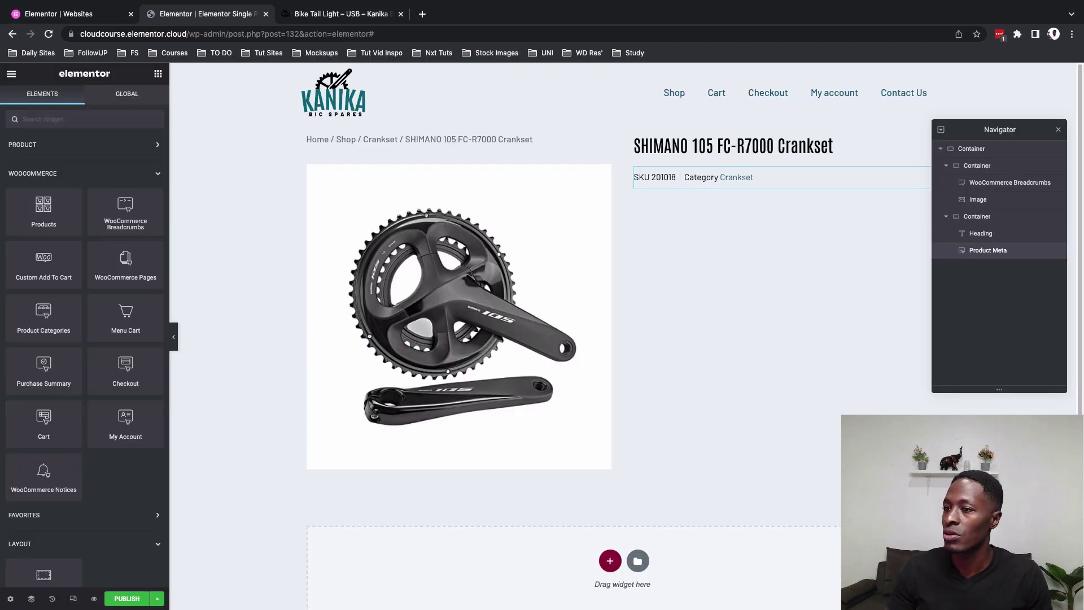
click(73, 119)
text(pr)
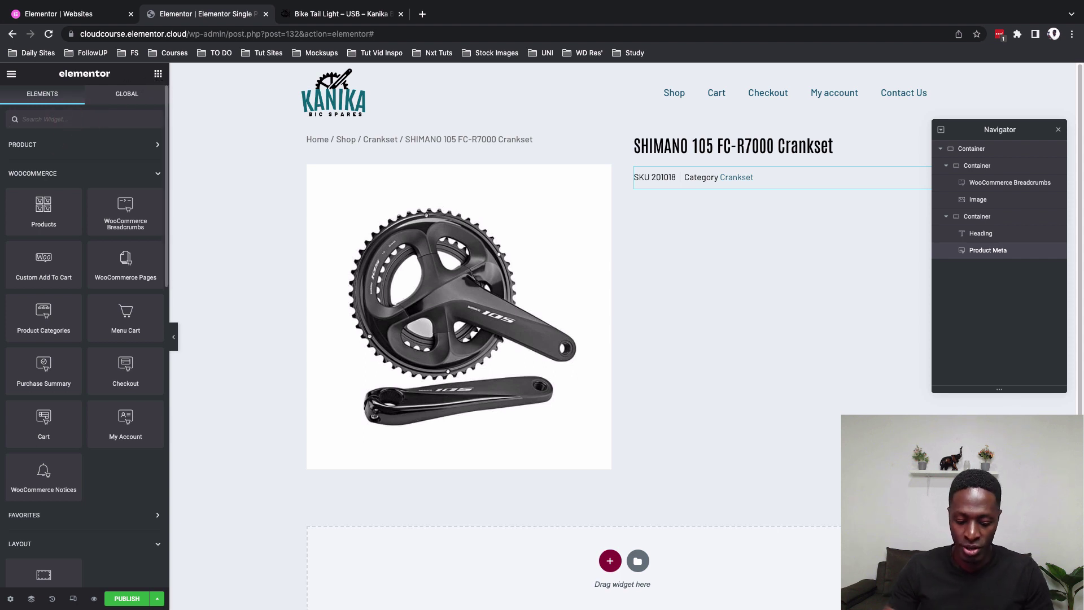
text(odu)
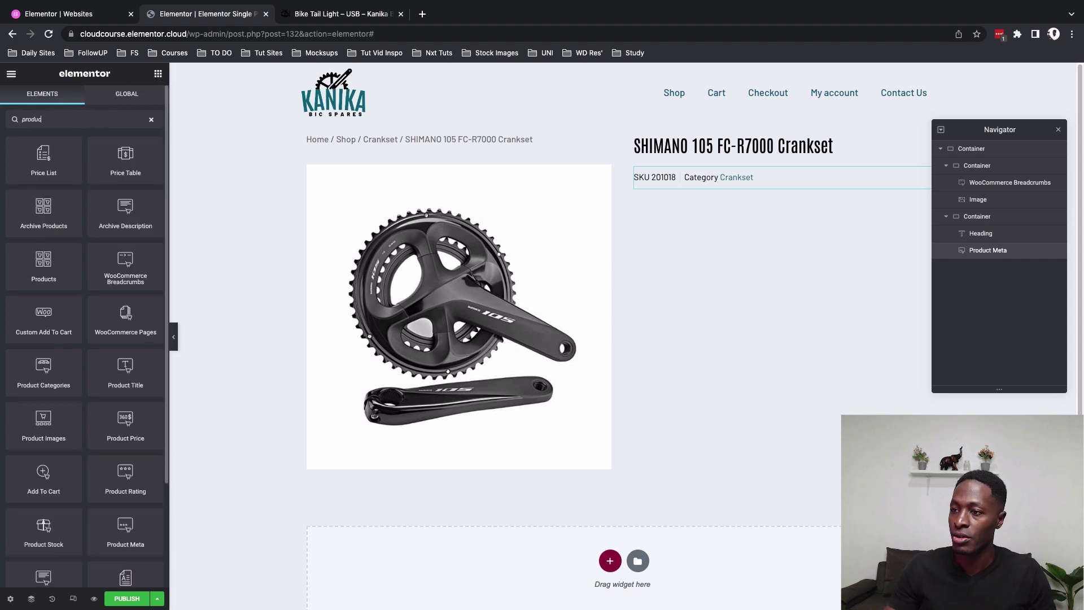
drag(125, 428, 669, 212)
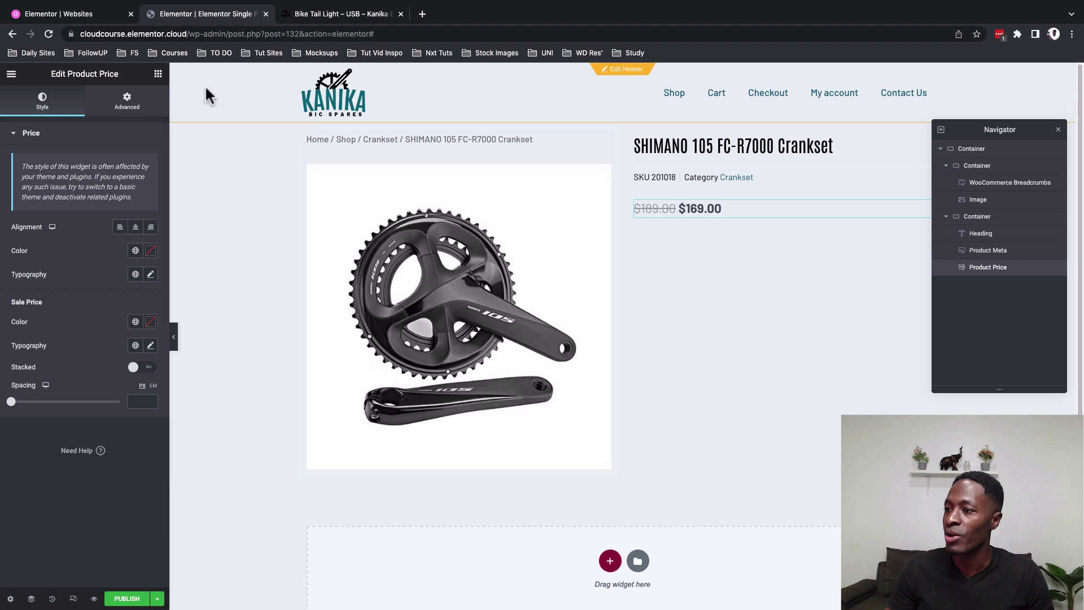
- Find the stock widget and add Product Stock below the product price in the second inner container
click(158, 74)
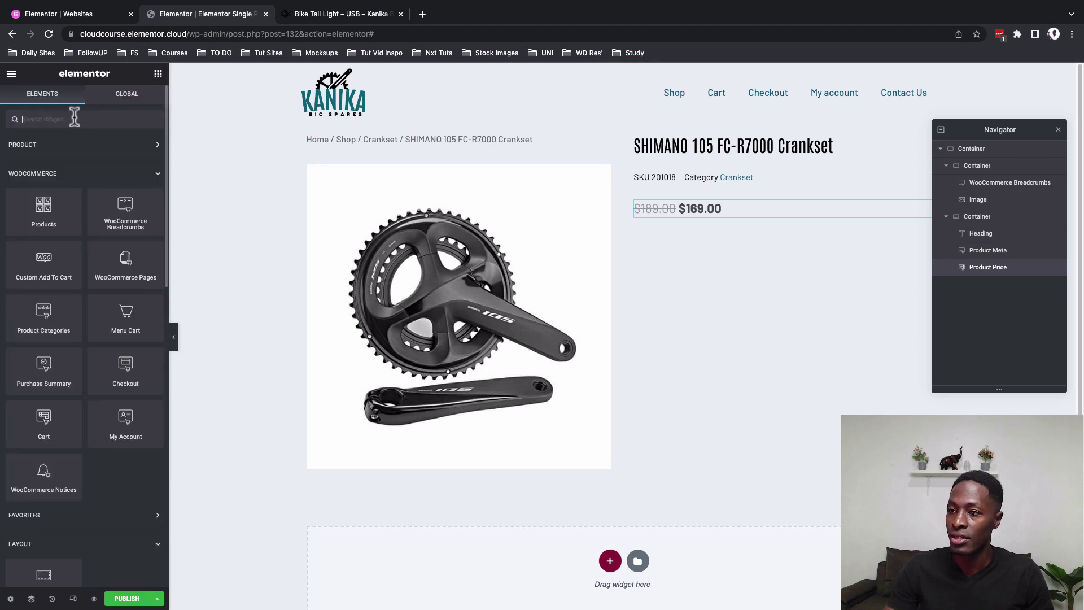
text(stock)
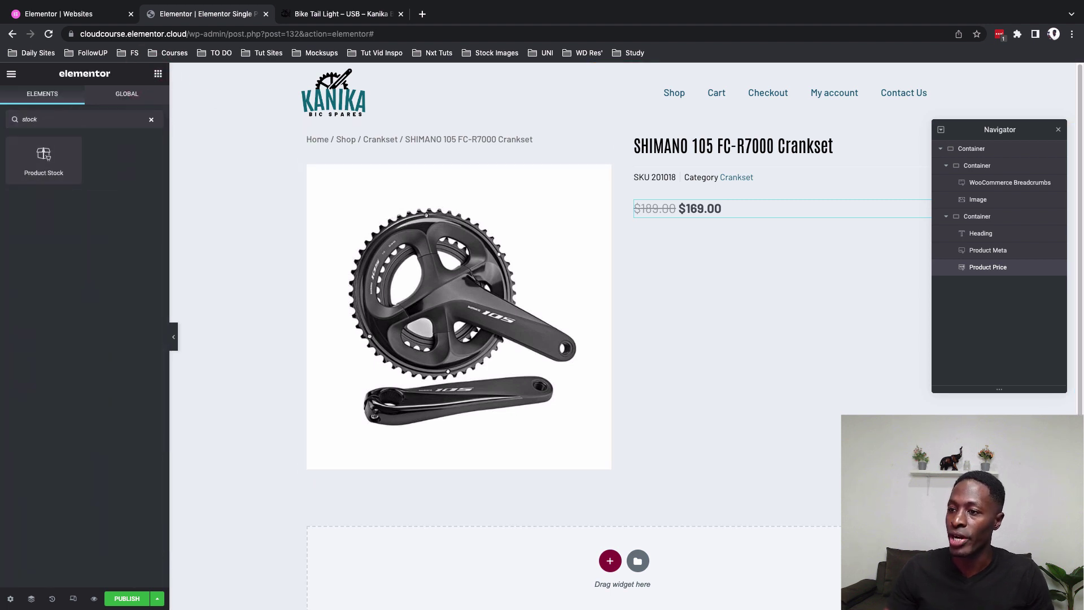
click(44, 160)
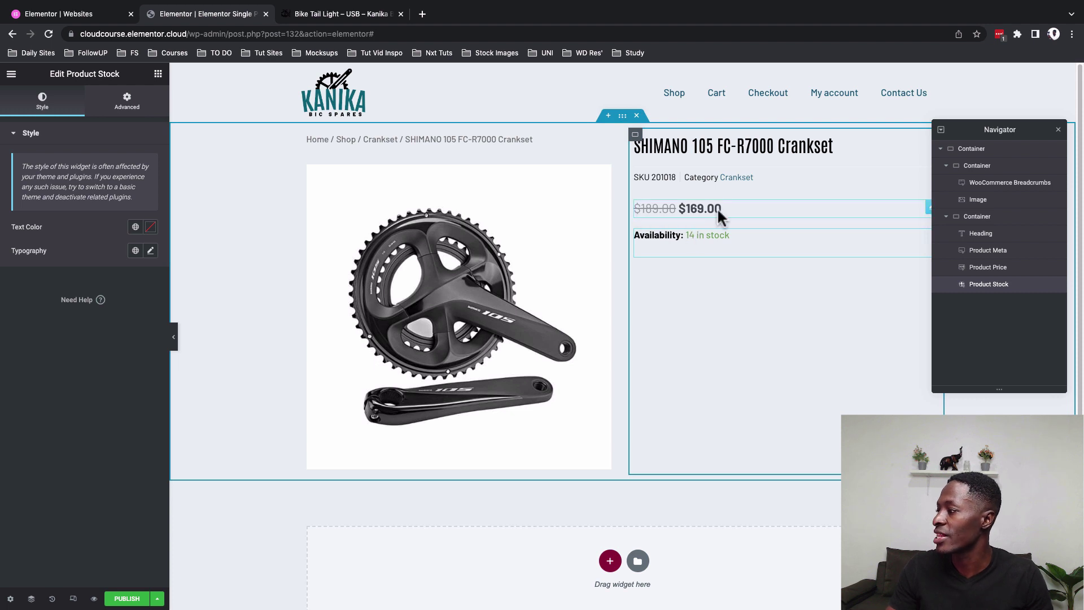
- Try setting the Product Price widget's width to Inline (auto), and return it to Default
click(931, 208)
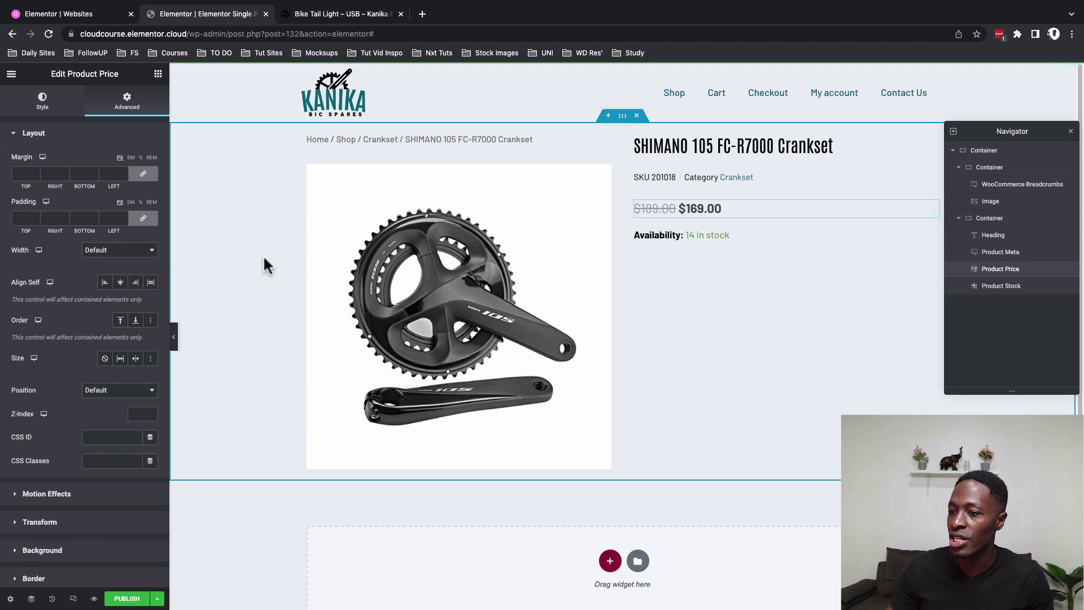
click(127, 252)
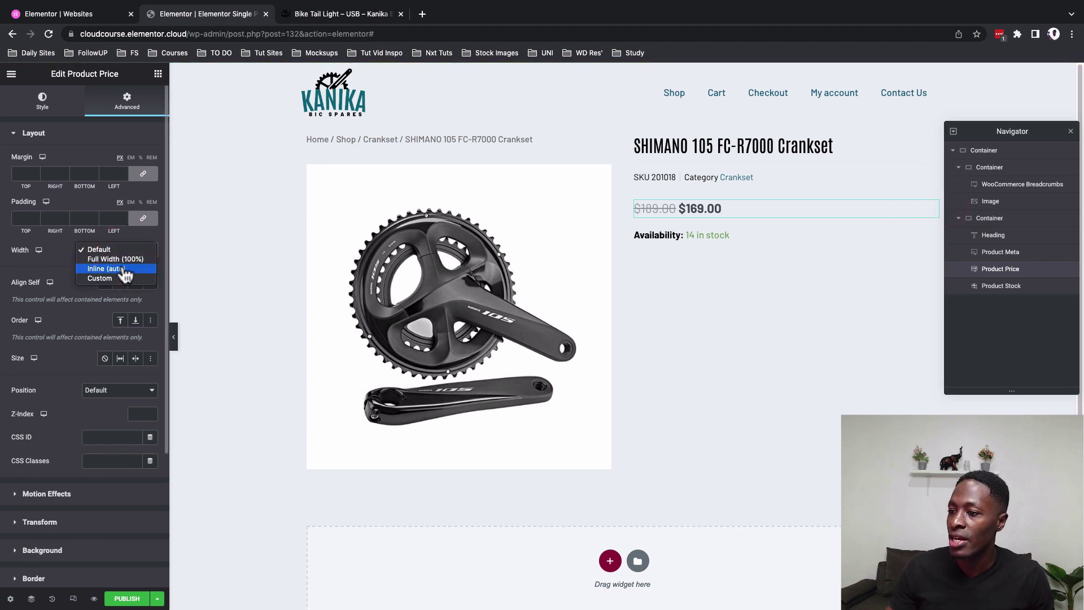
click(123, 268)
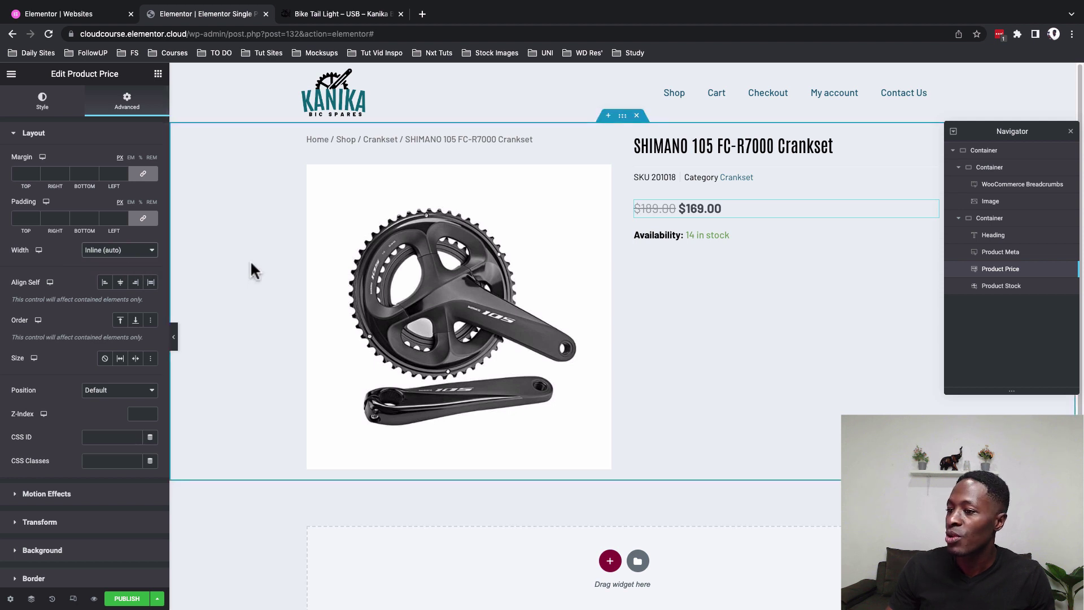
click(676, 234)
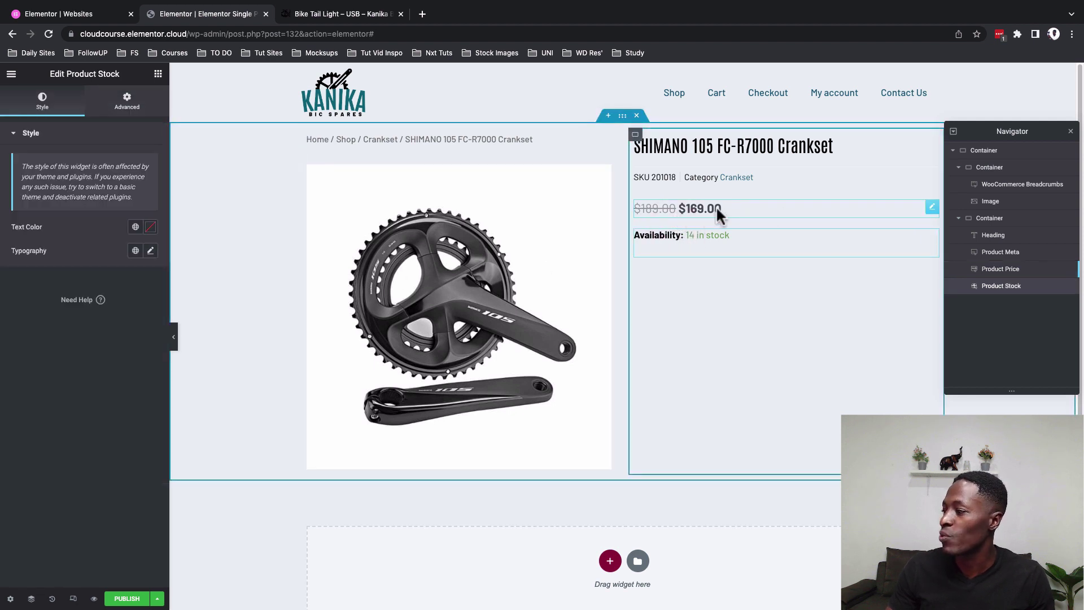
click(700, 205)
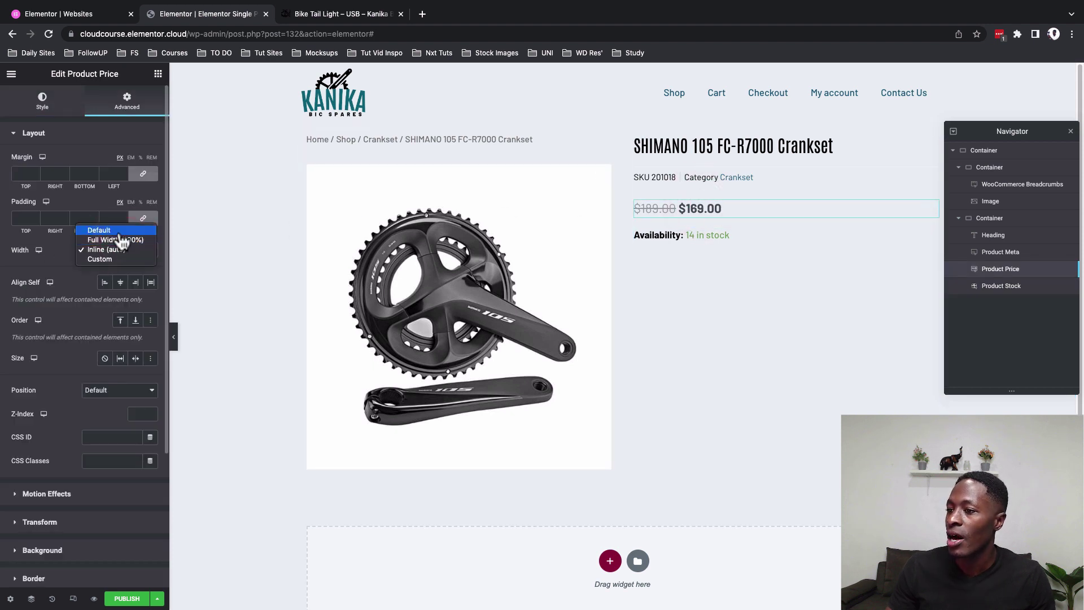
click(100, 230)
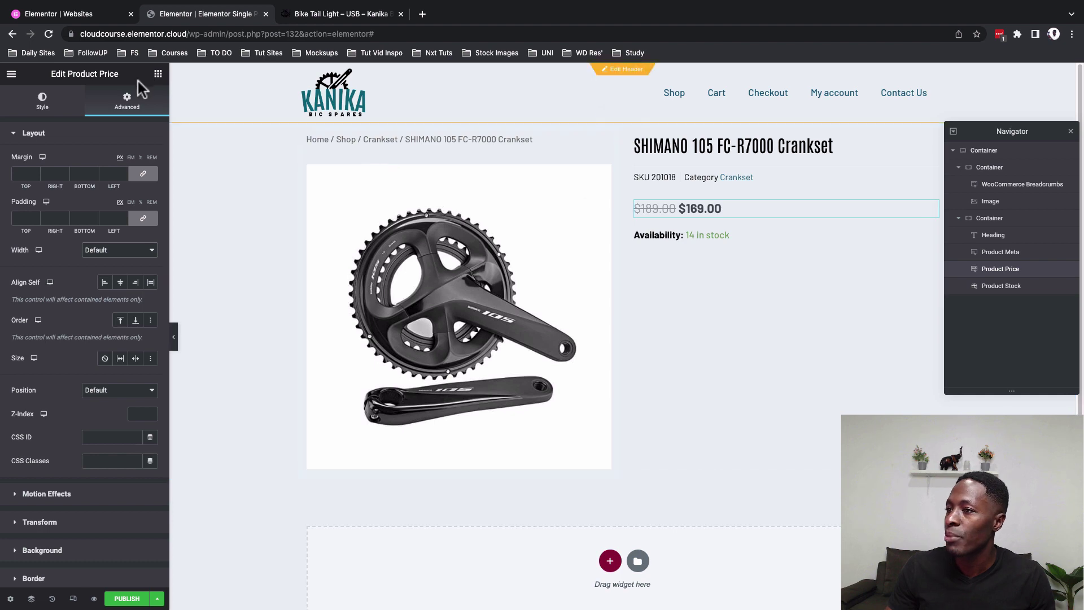
- Add a row-direction container below the product meta and move the Product Price and Product Stock widgets into it
click(158, 73)
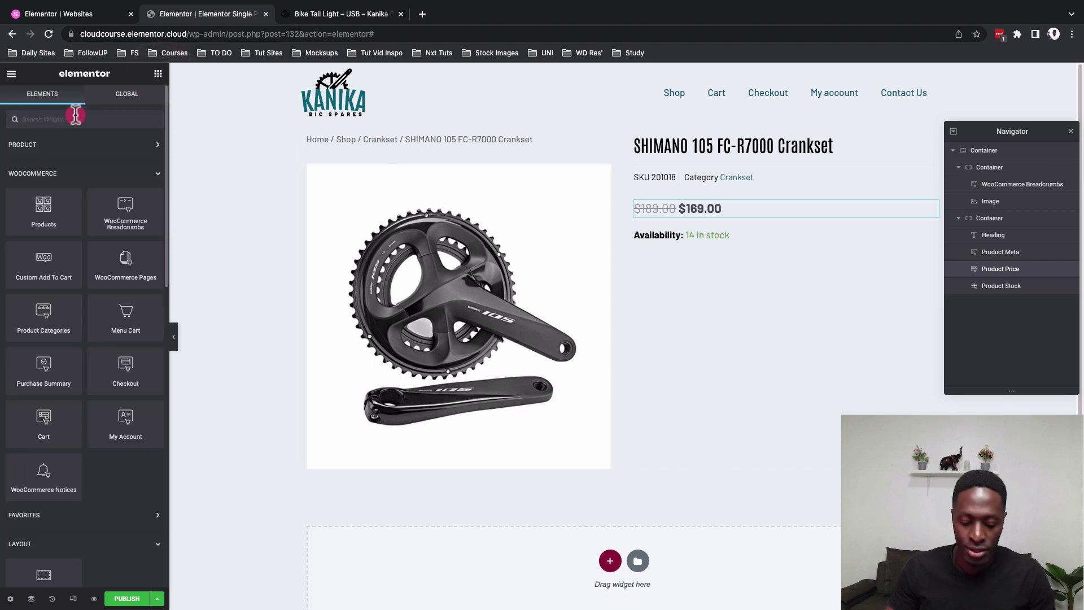
text(cont)
drag(44, 161, 671, 267)
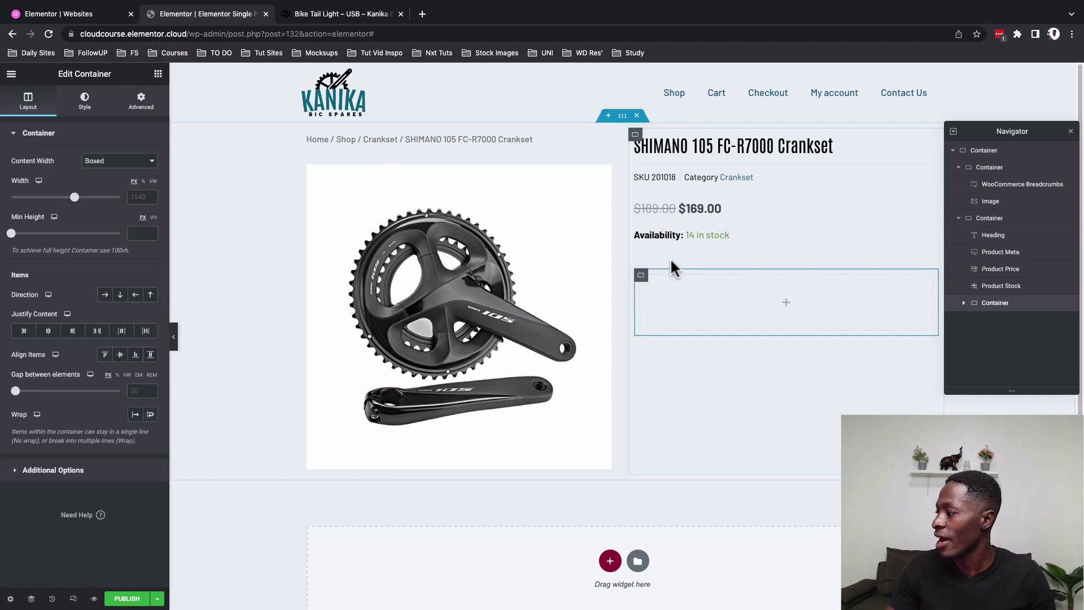
click(105, 294)
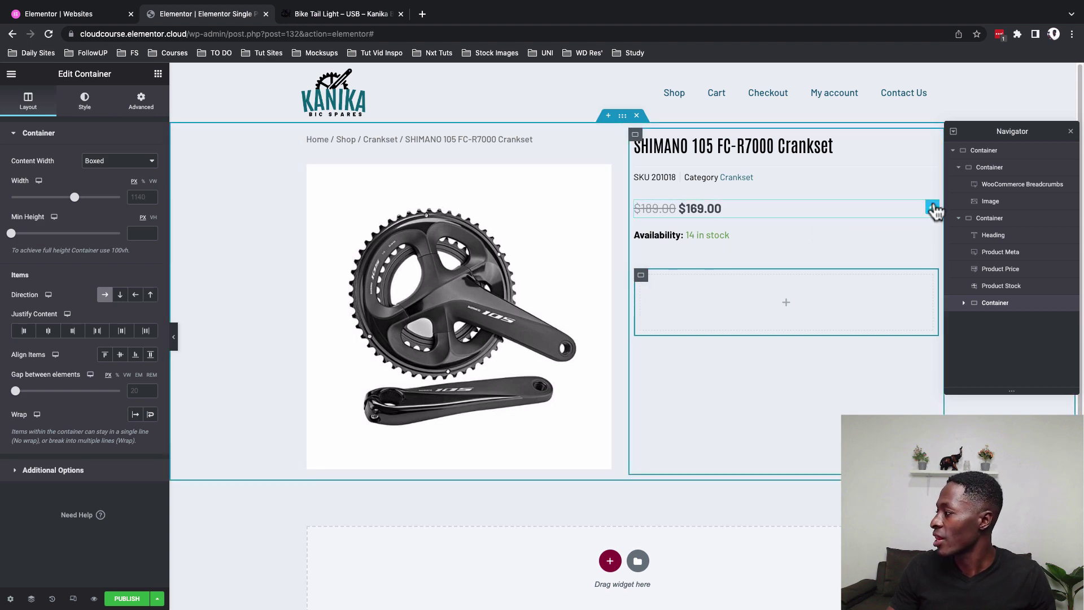
drag(932, 208, 751, 294)
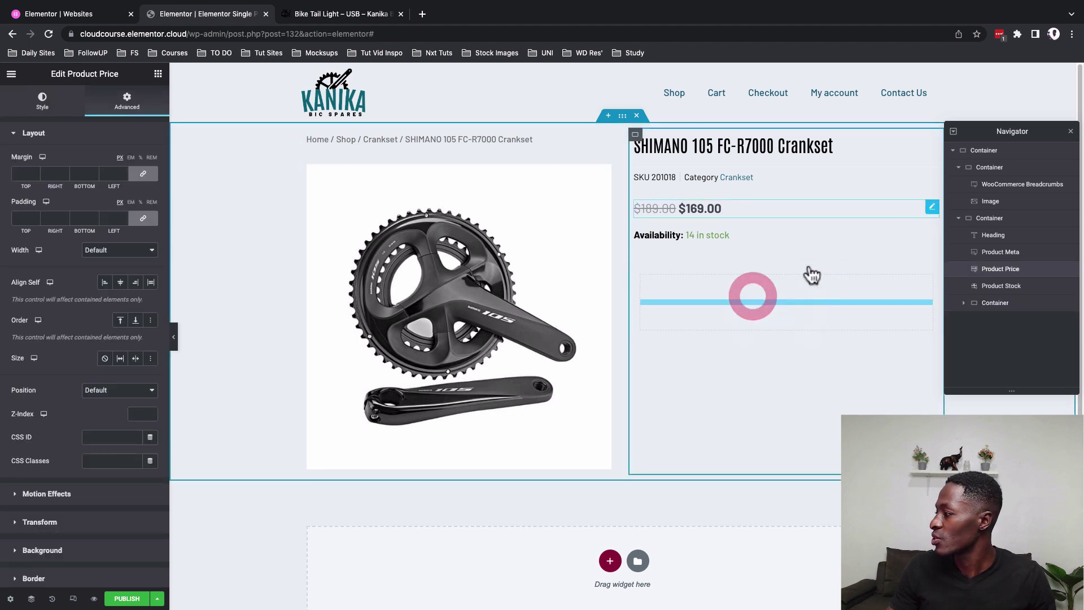
drag(1006, 303, 1021, 272)
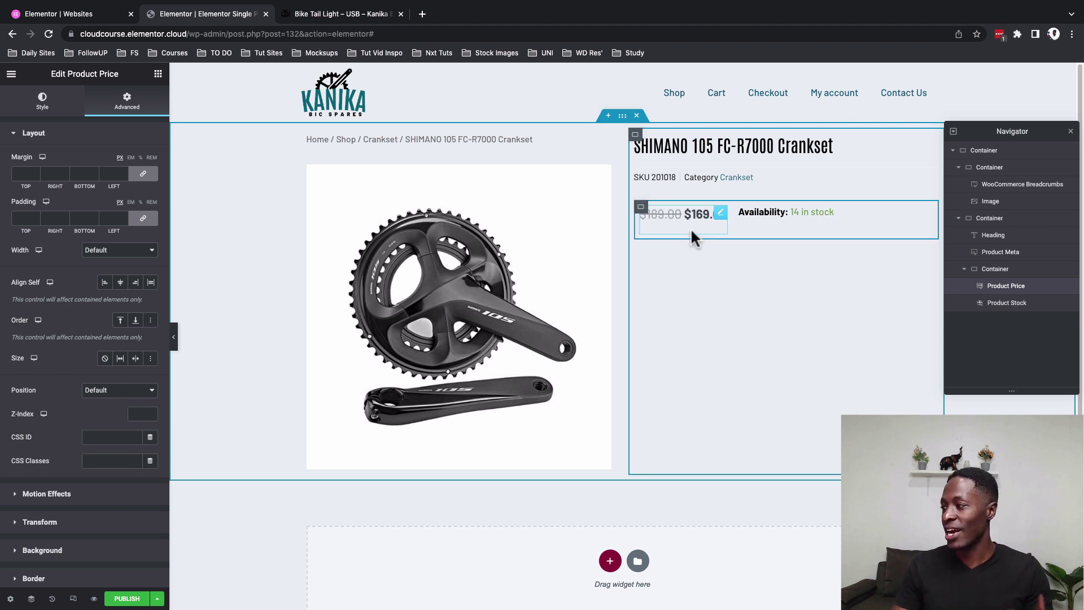
- Apply the Main global color and the Tittle / Head global font to the Product Price widget
click(722, 217)
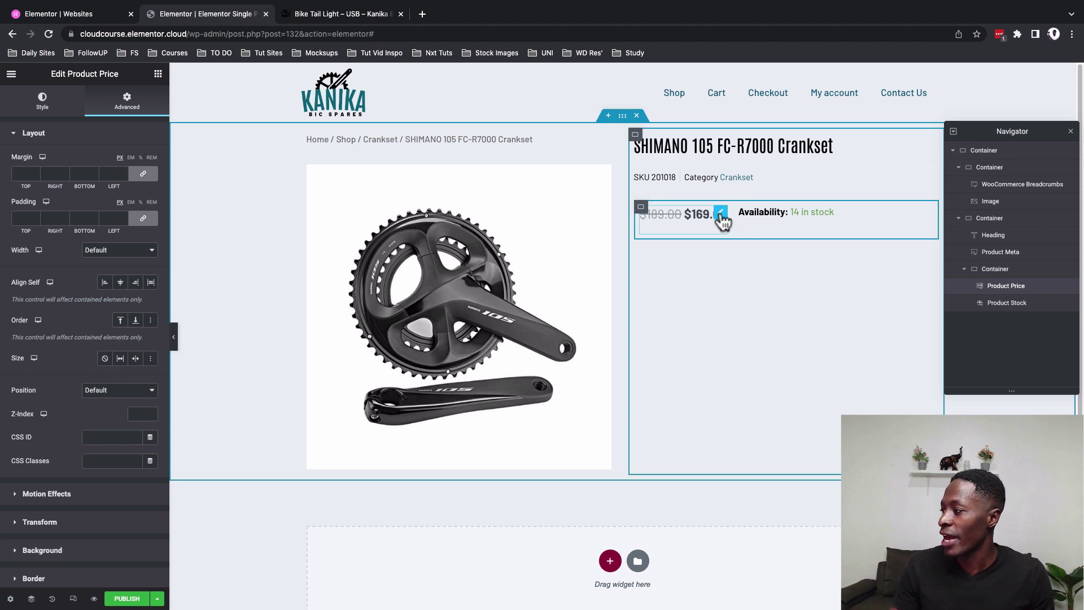
click(722, 217)
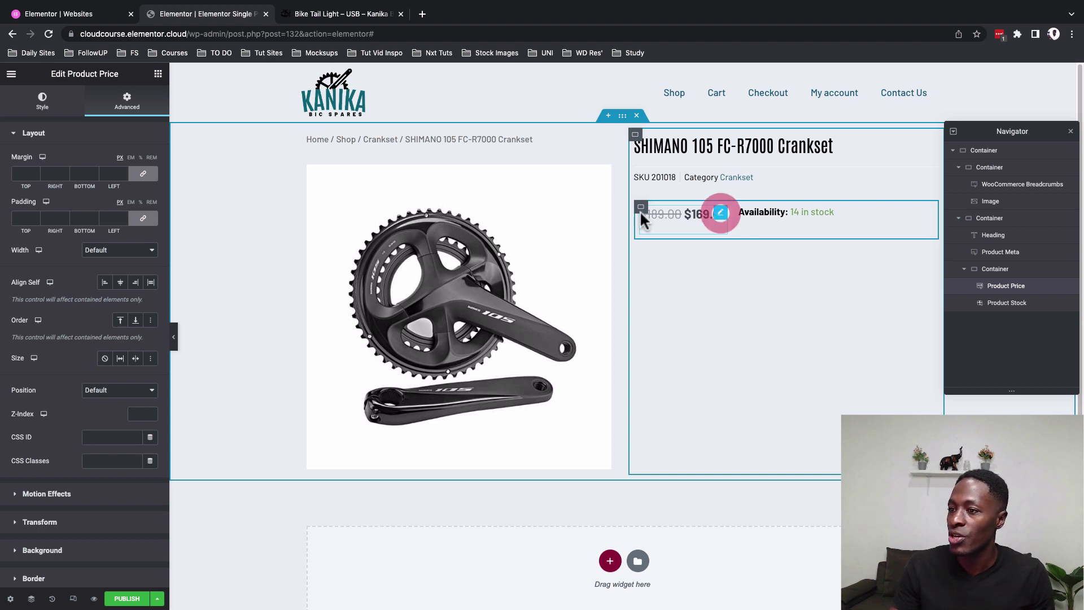
click(42, 102)
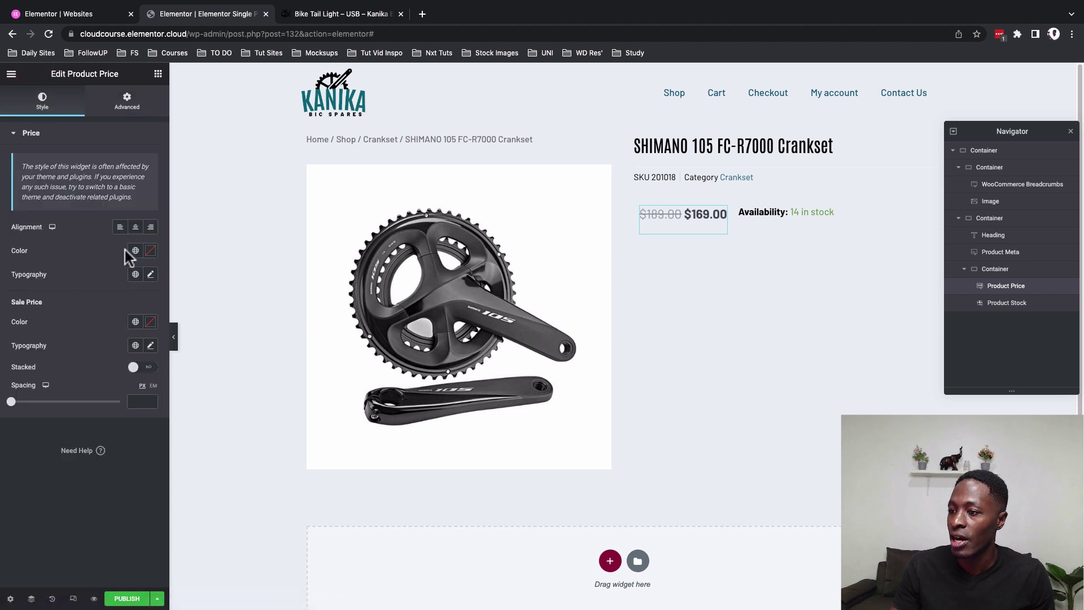
click(135, 250)
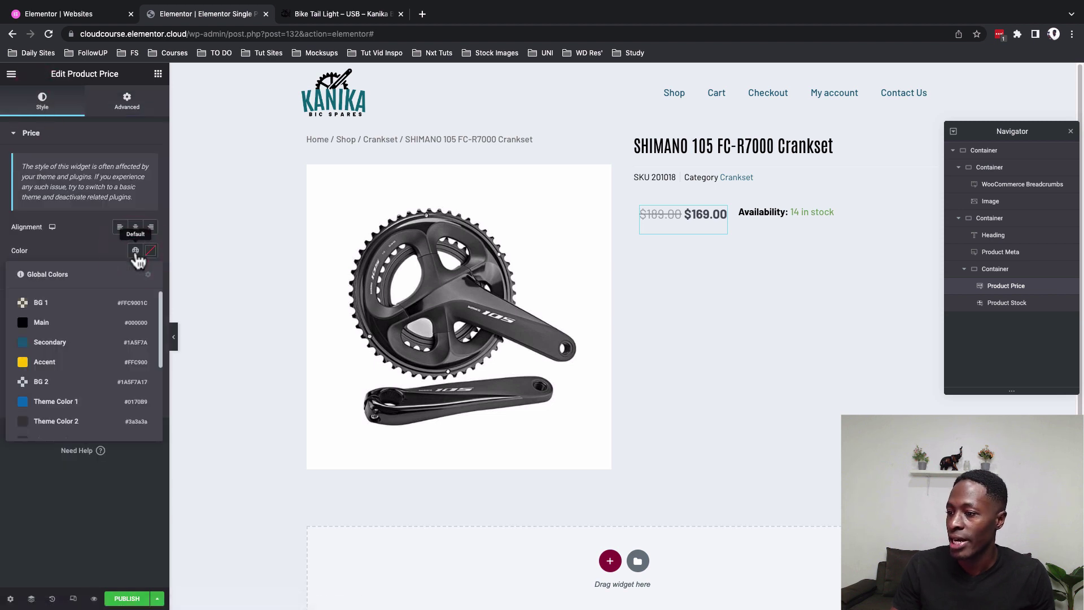
click(96, 323)
click(135, 275)
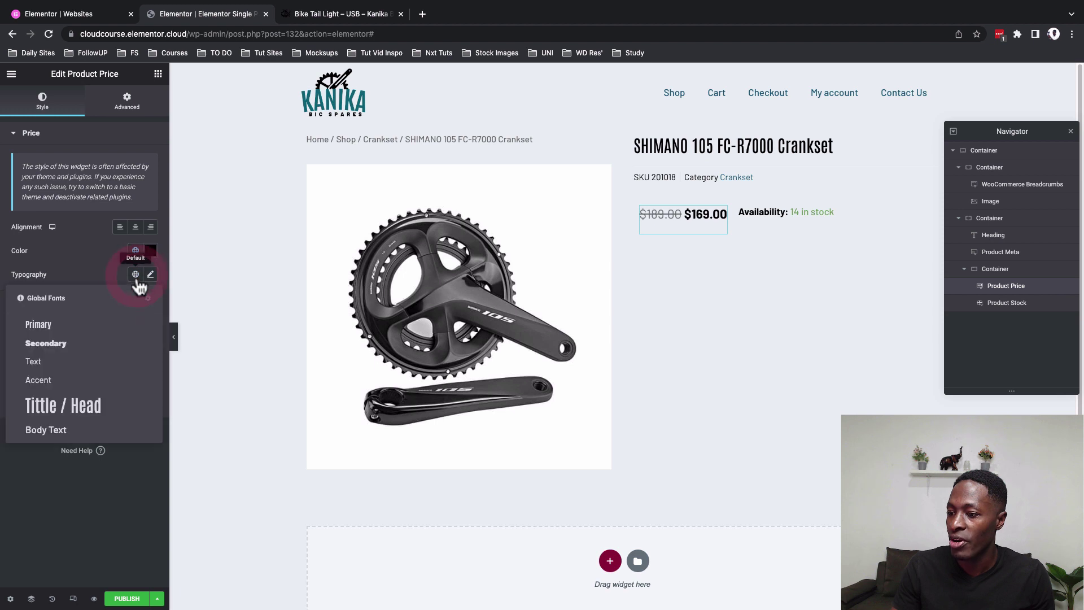
click(104, 412)
- Set Align Items to Center on the container holding the price and stock widgets
click(775, 224)
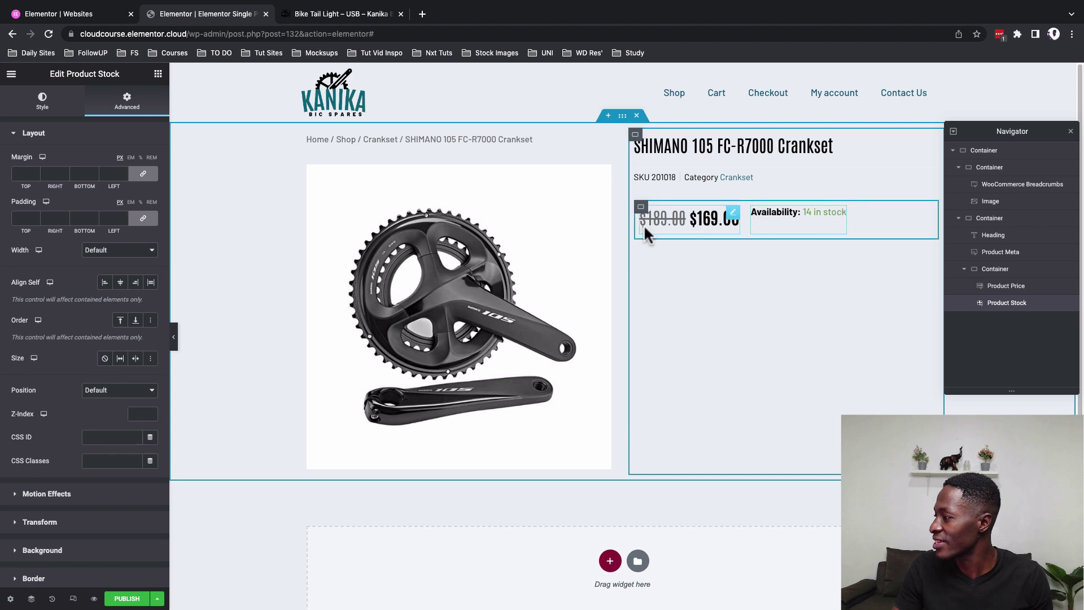
click(641, 208)
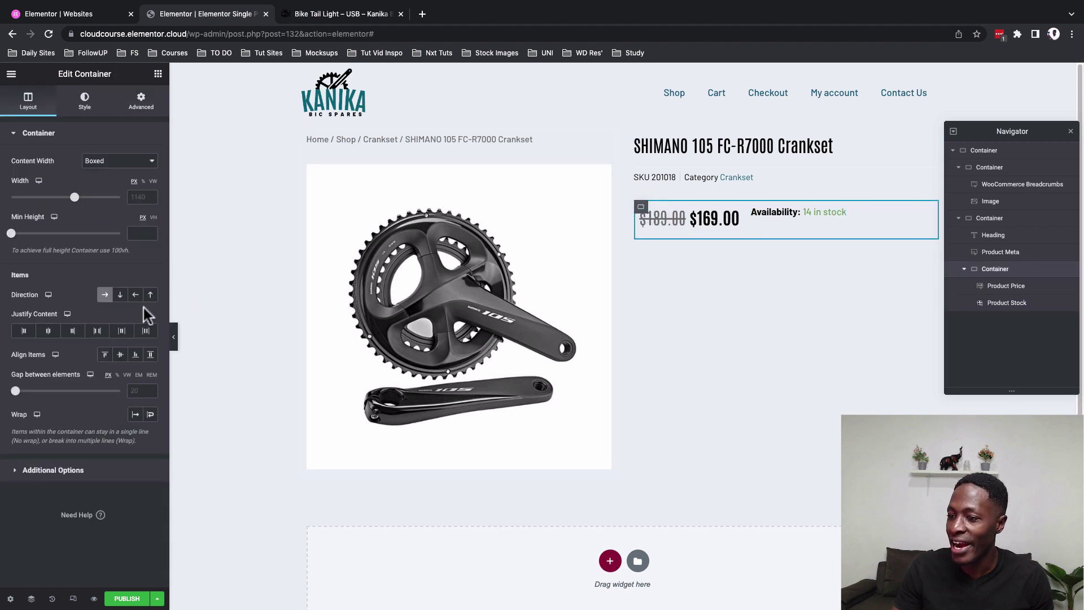
click(121, 356)
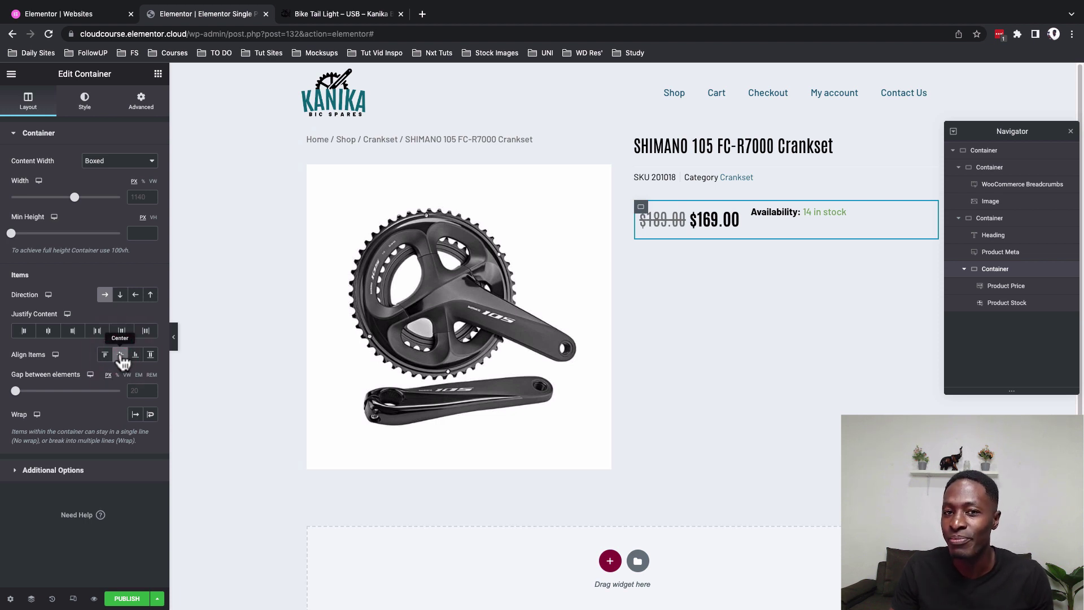
- Unlink the Product Stock widget's margin values and set its bottom margin to -20 px
click(798, 217)
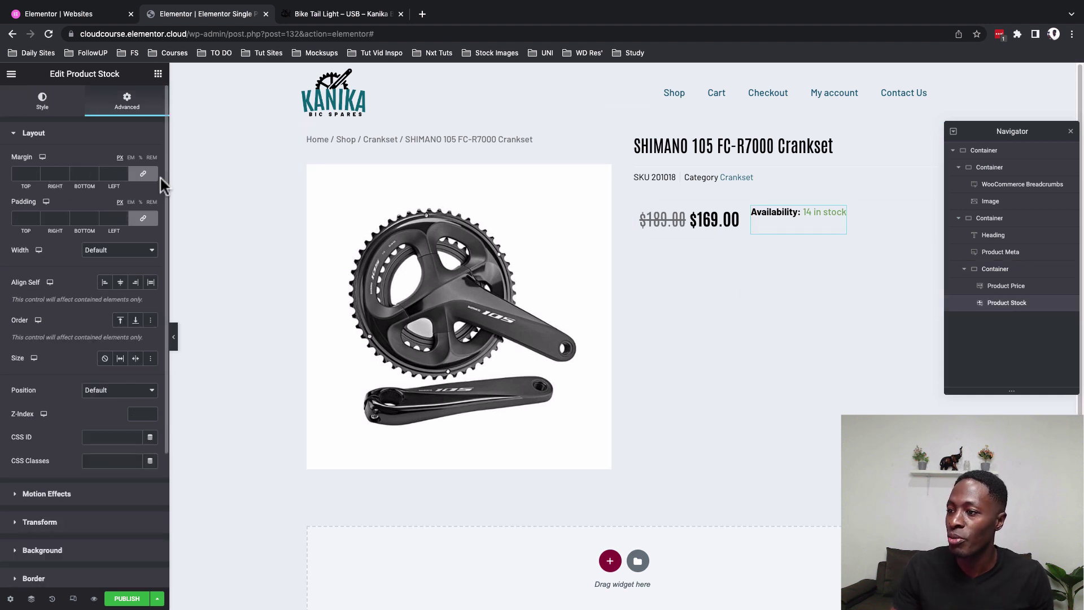
click(139, 175)
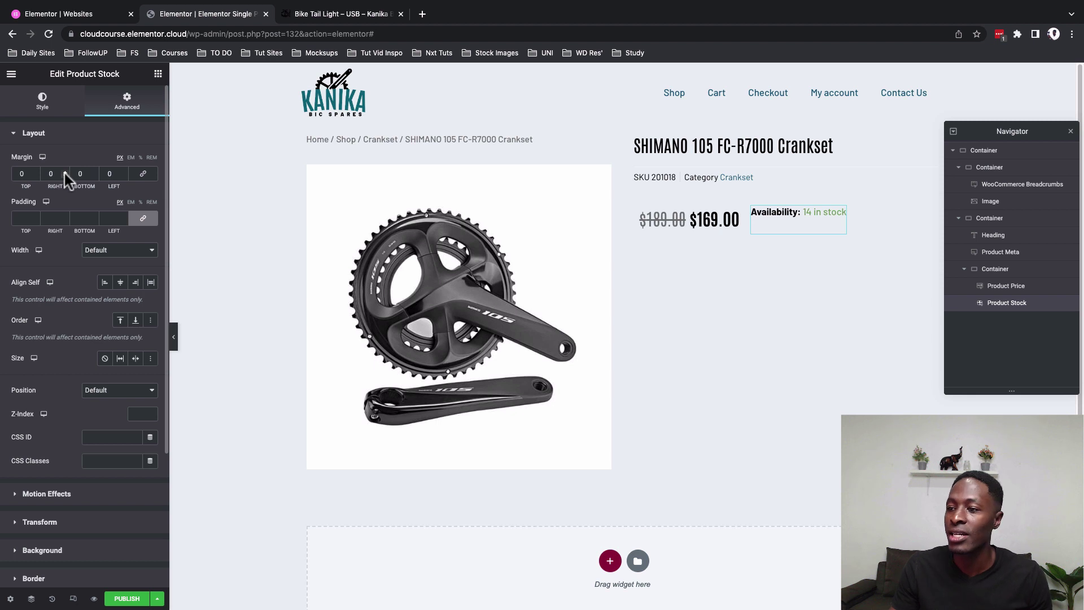
double_click(85, 174)
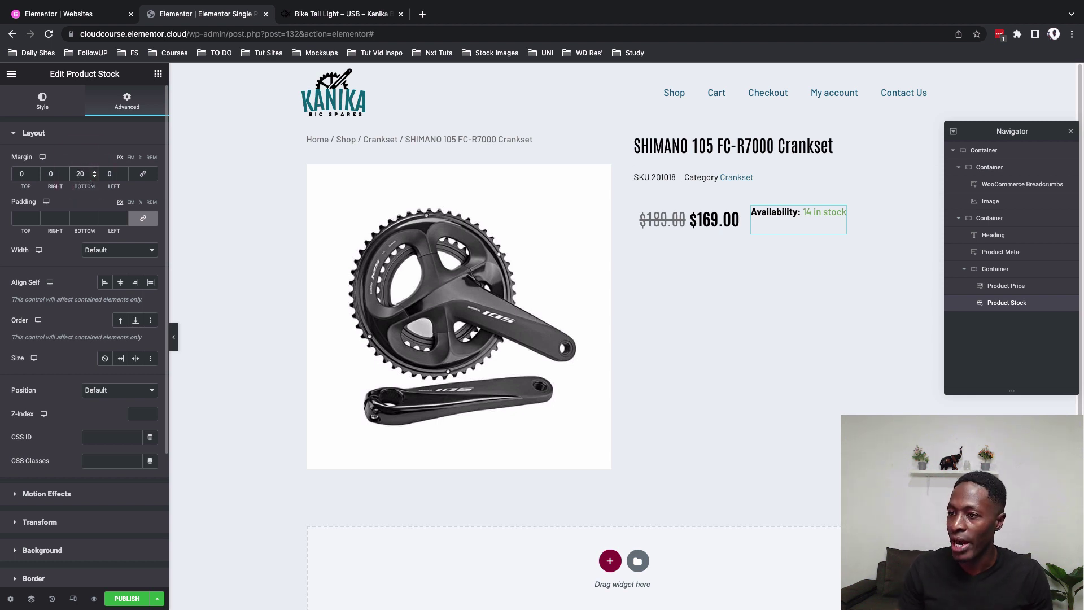
text(20)
click(77, 174)
text(-)
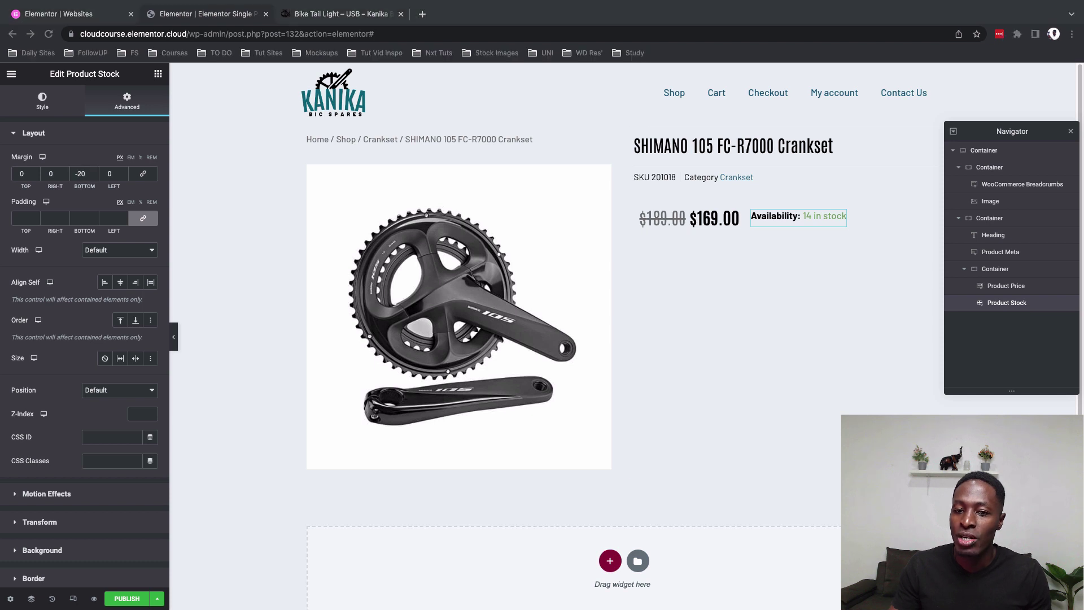
- Add the Custom Add To Cart widget below the price and stock container
click(158, 73)
text(add)
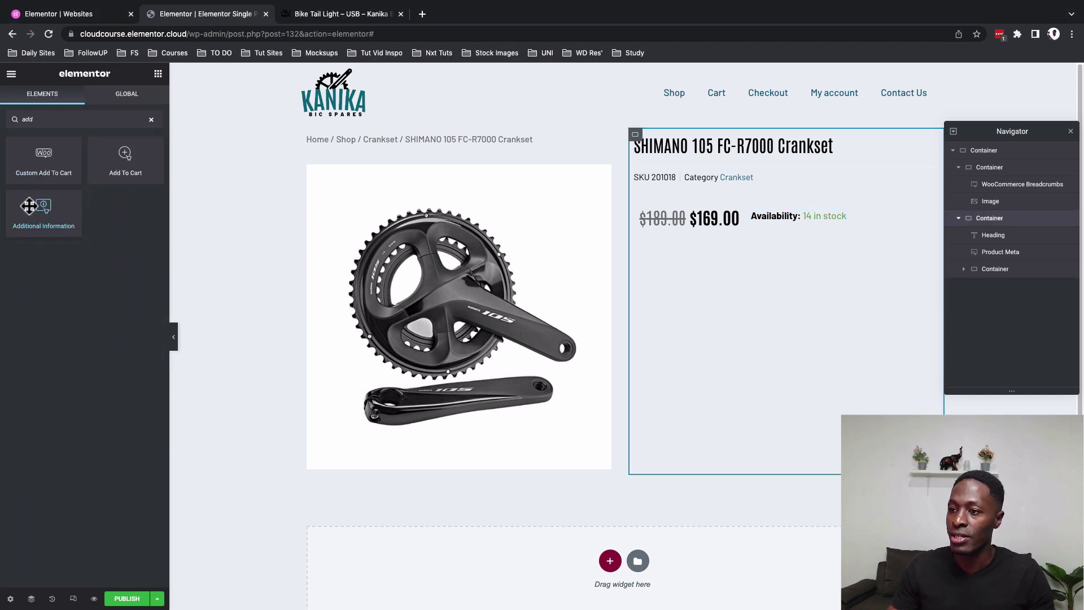
drag(25, 163, 754, 270)
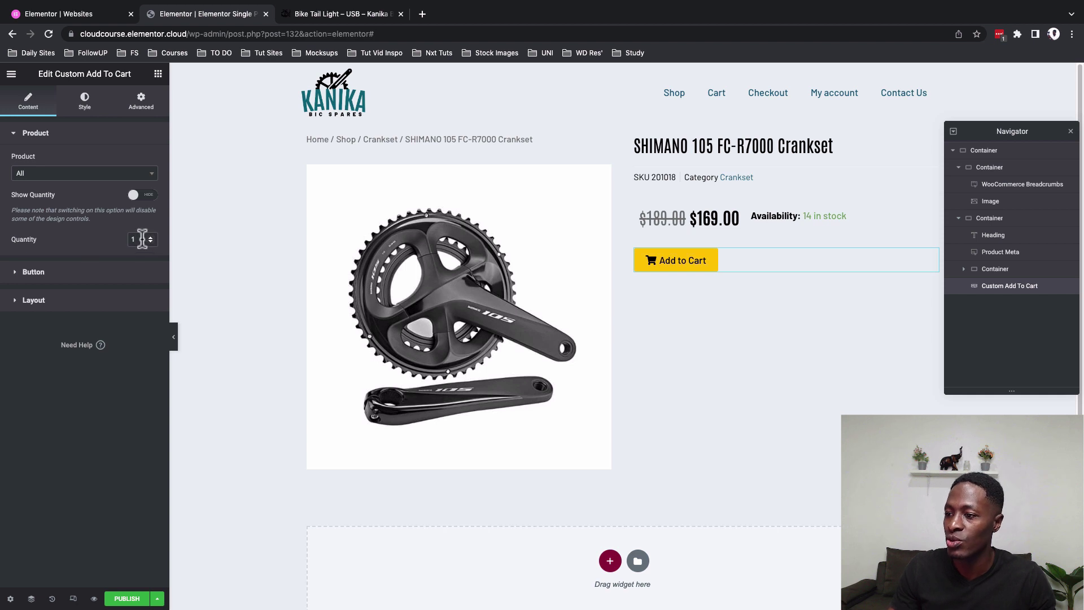
- Replace the Add to Cart button's cart icon with the Plus icon, keeping the Default type and Before icon position
click(118, 271)
click(116, 190)
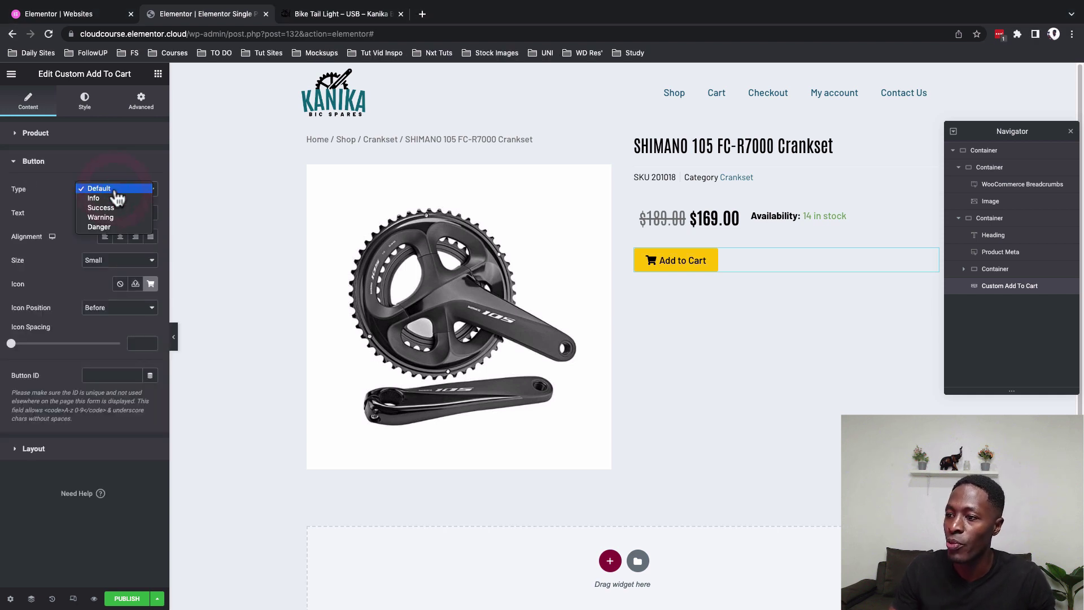
click(115, 188)
drag(123, 214, 54, 214)
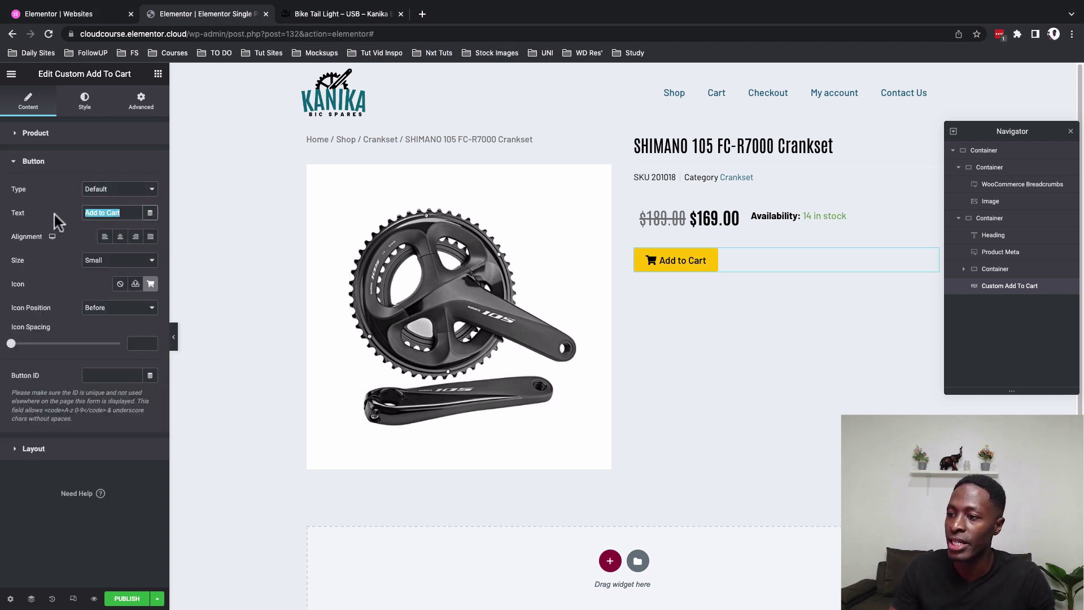
click(99, 307)
click(100, 308)
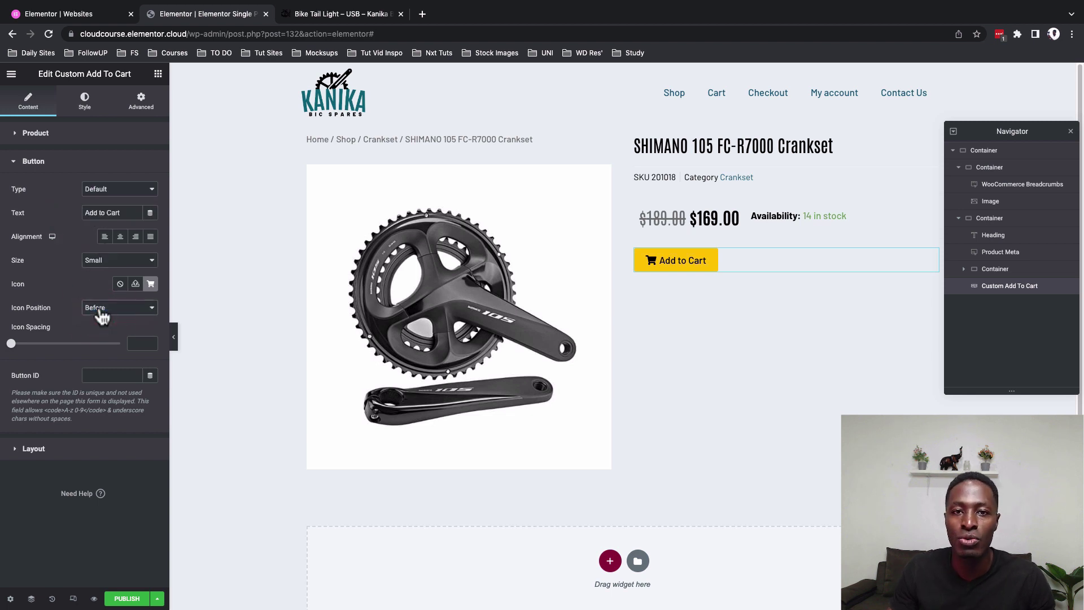
click(150, 284)
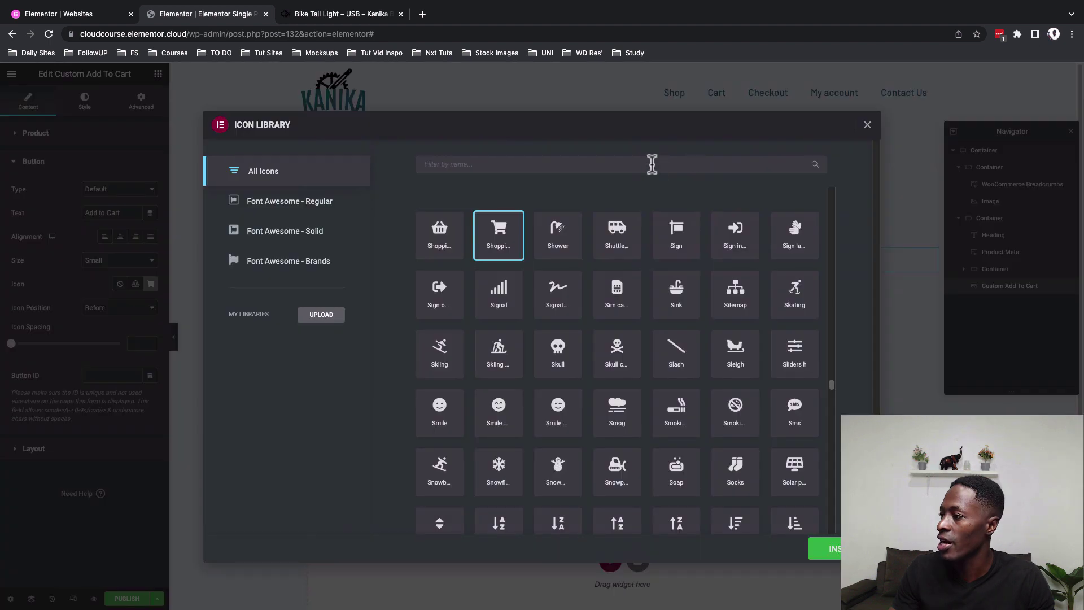
click(652, 164)
text(plus)
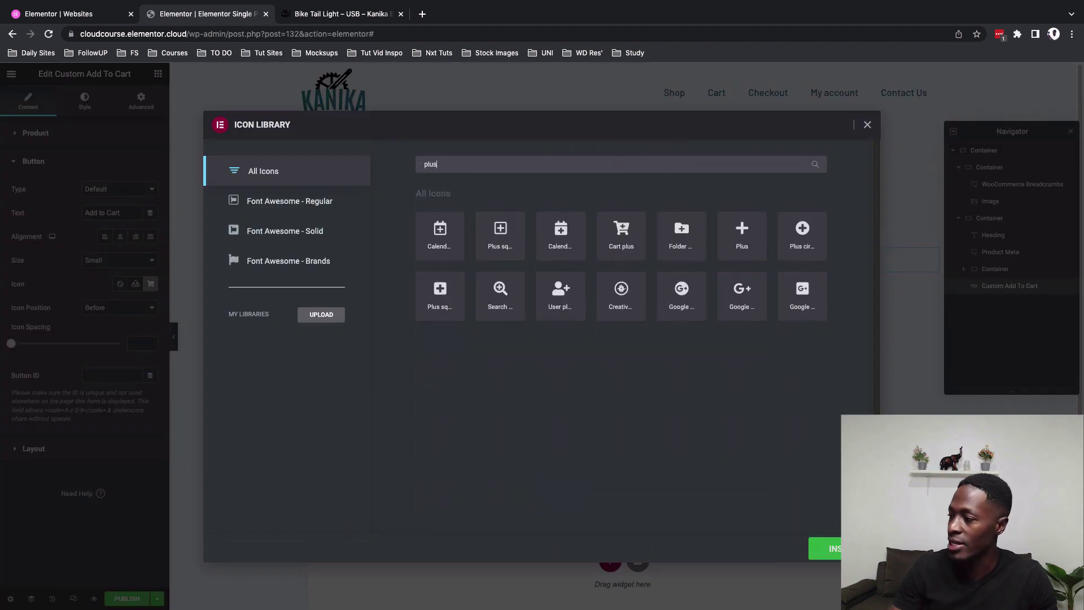
click(741, 233)
click(828, 547)
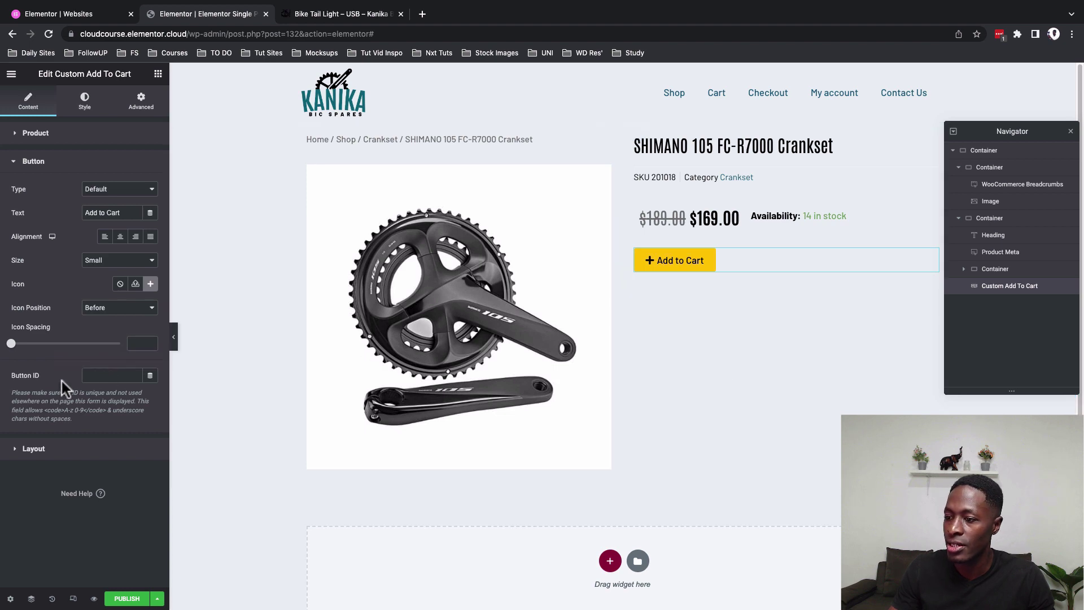
- Review the Layout options of the Custom Add To Cart widget and keep Inline selected
click(33, 449)
click(115, 216)
click(46, 245)
click(110, 226)
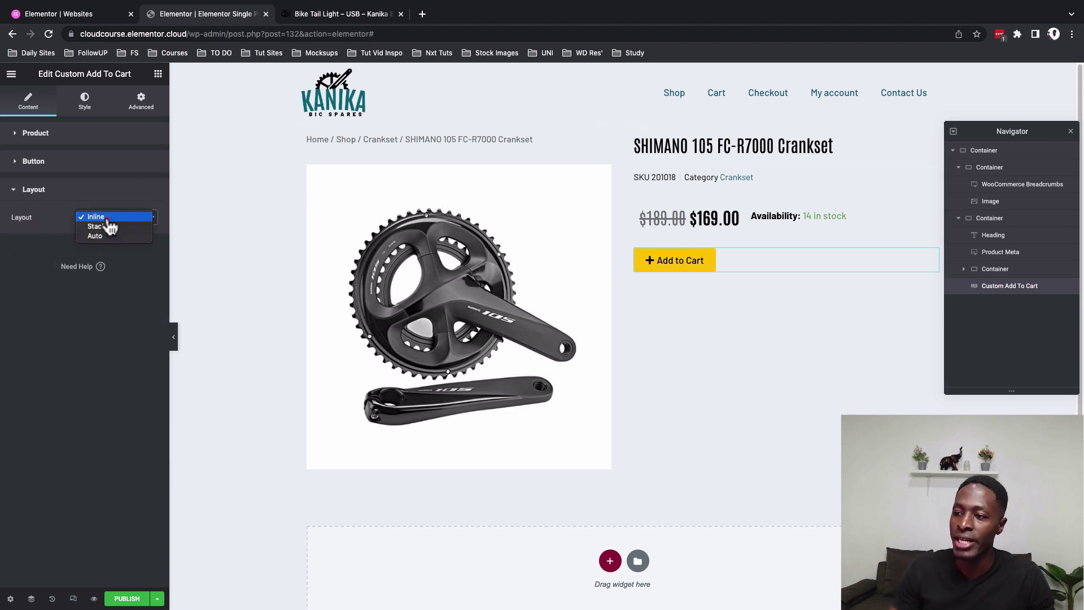
click(107, 217)
- Set the Add to Cart button's border radius to 0 px on all sides and make its hover border color fully transparent
click(85, 100)
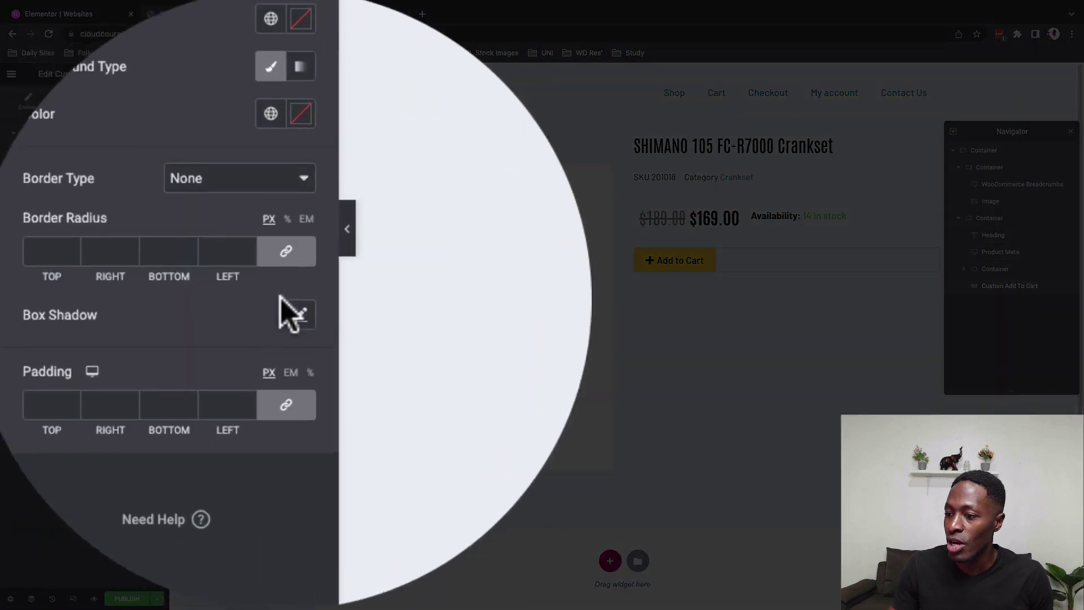
click(146, 346)
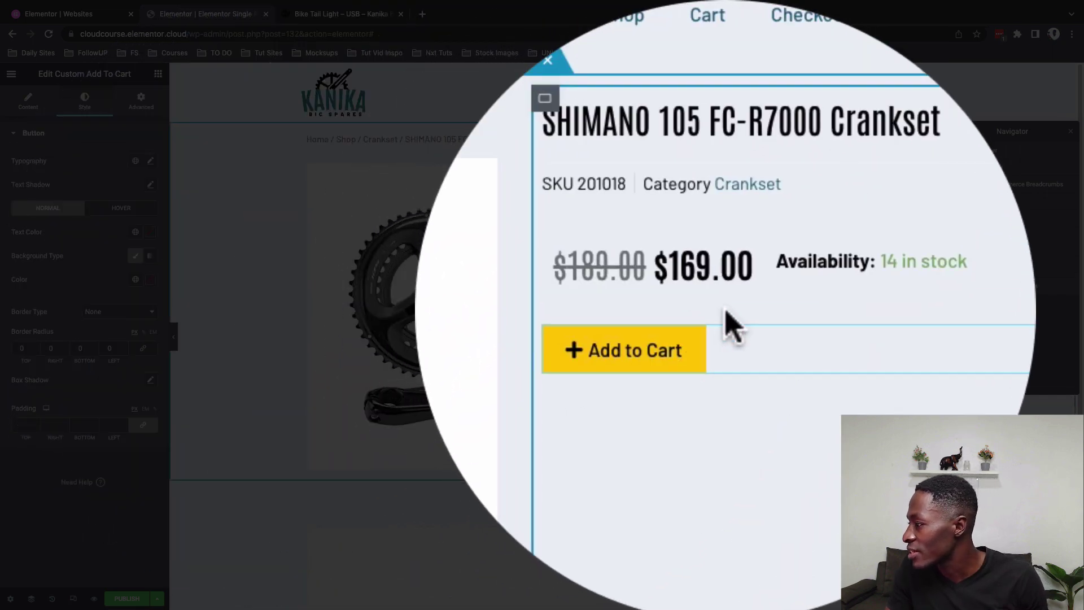
click(121, 208)
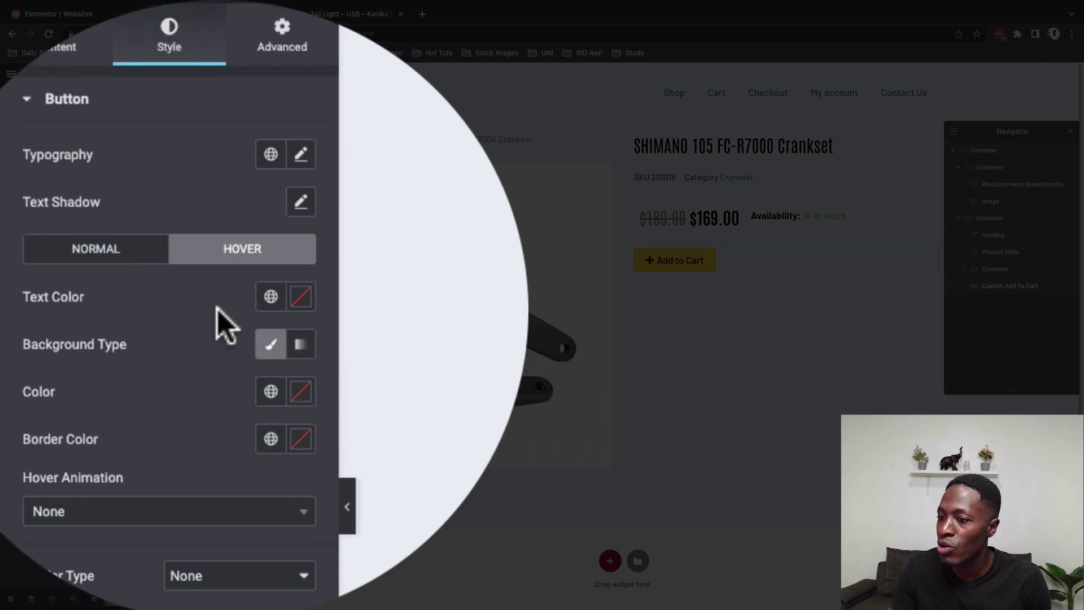
scroll(216, 309, down, 2)
click(271, 302)
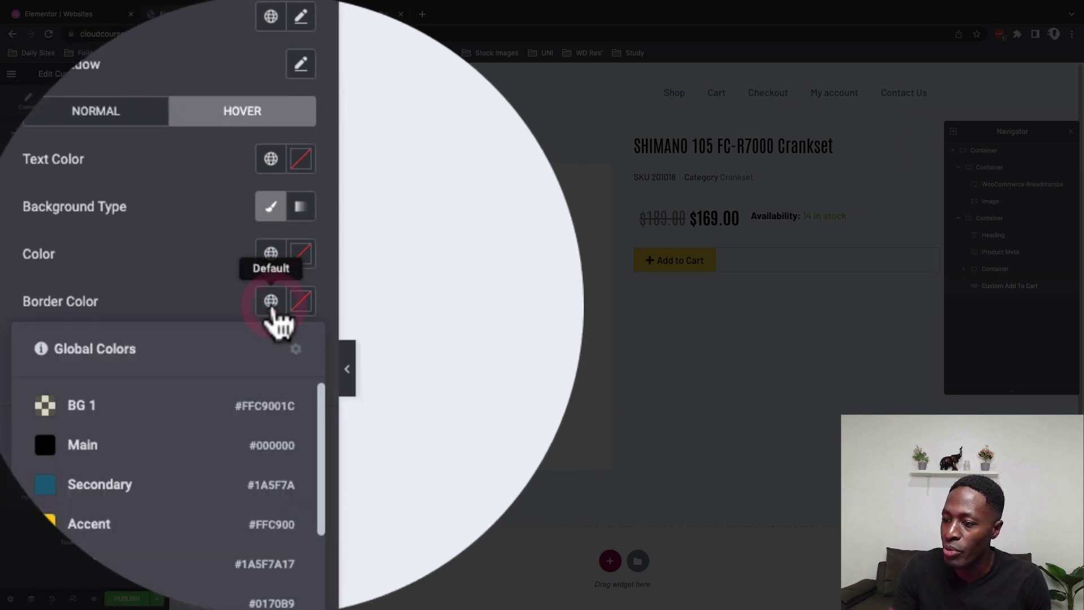
click(193, 320)
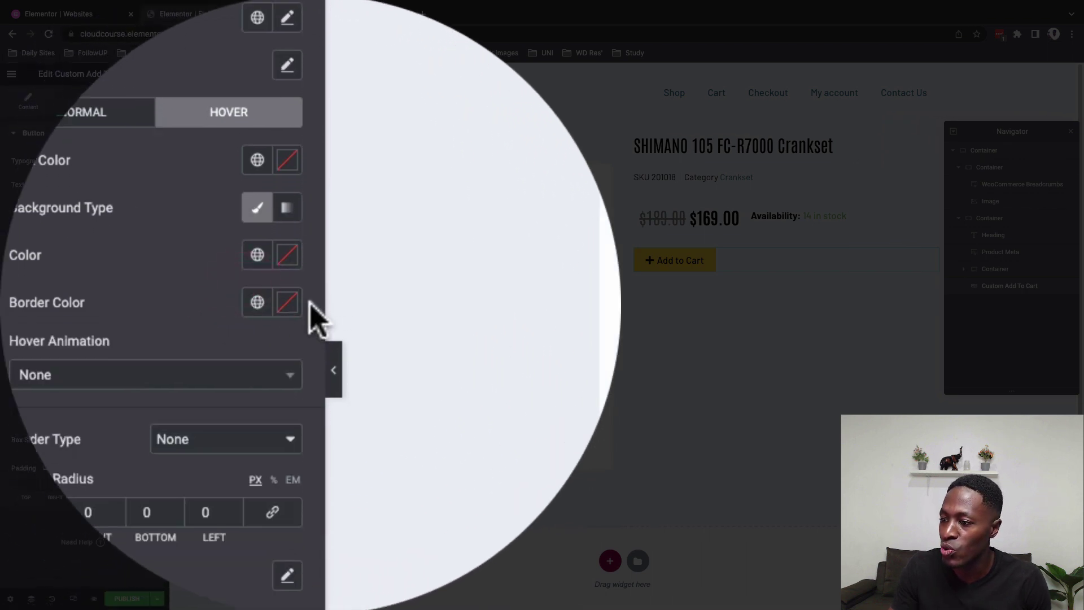
click(289, 303)
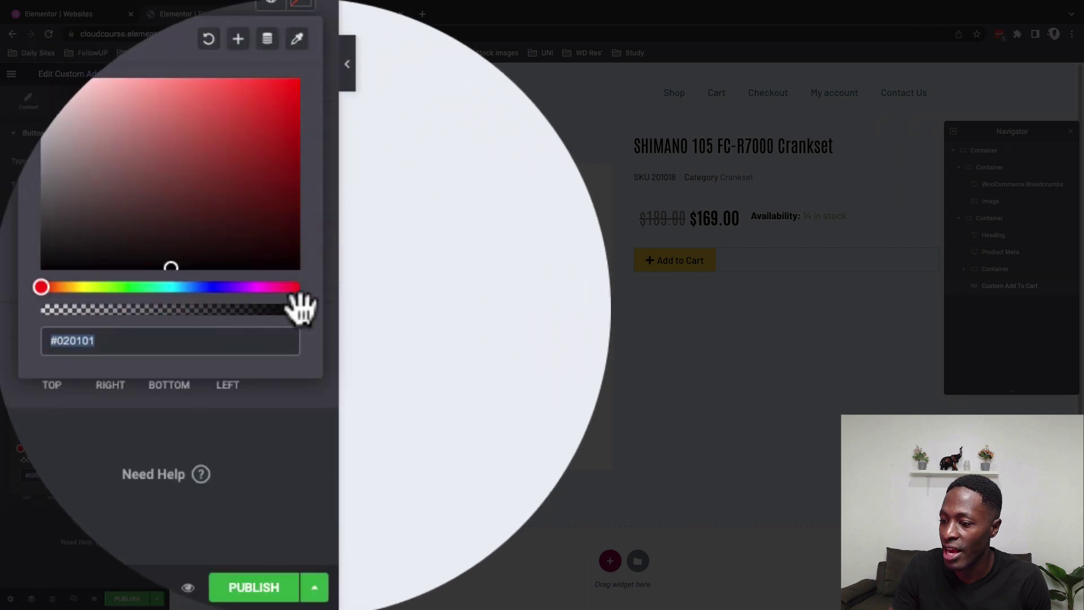
drag(301, 308, 7, 327)
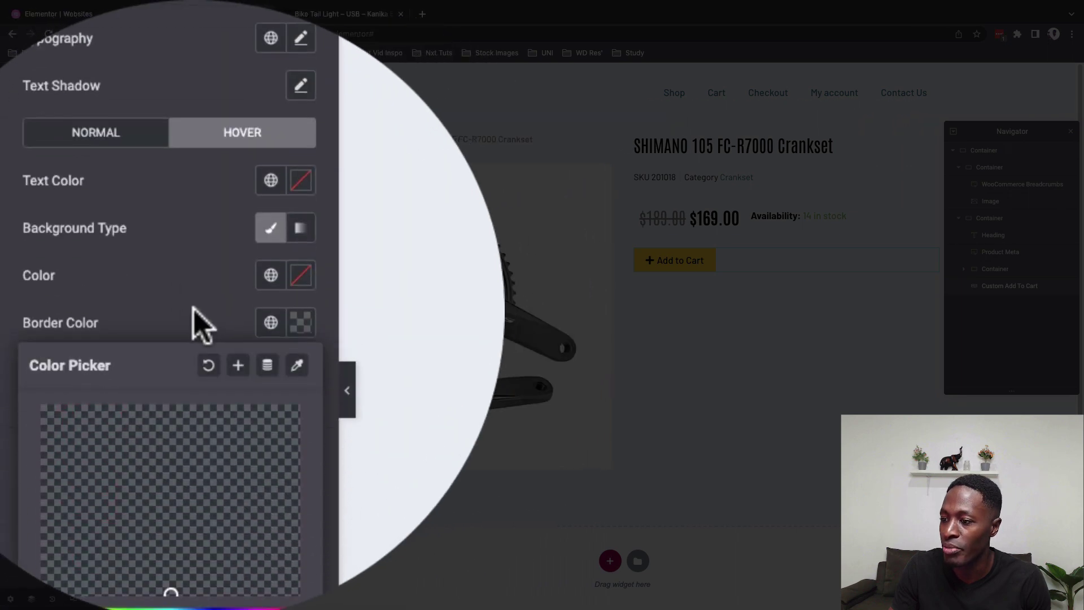
click(194, 319)
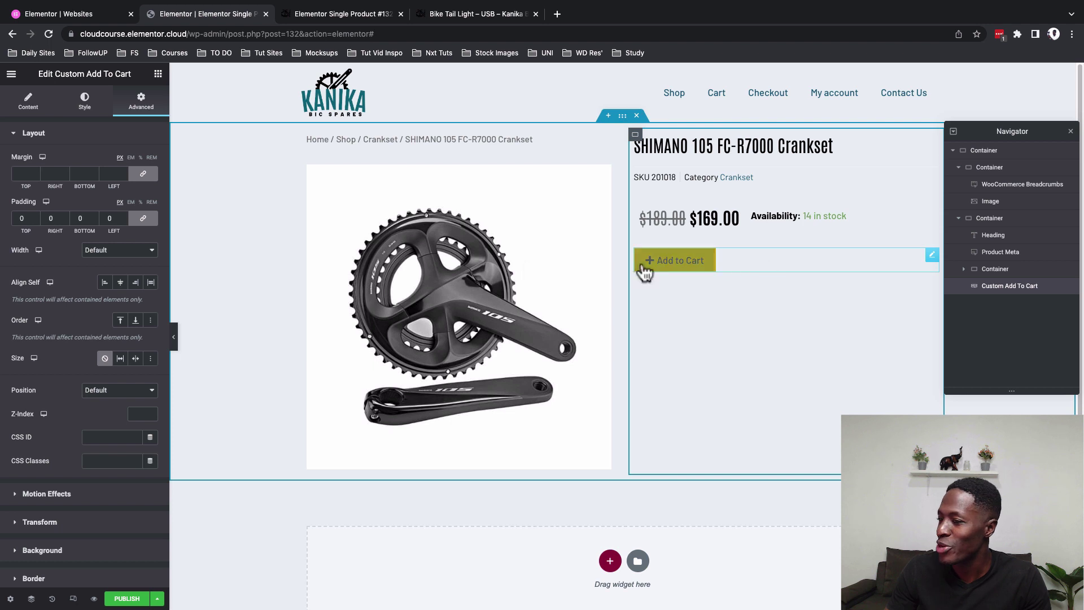
- Set the Custom Add To Cart widget's Align Self to Stretch and compare the button with the reference Bike Tail Light product page
click(152, 282)
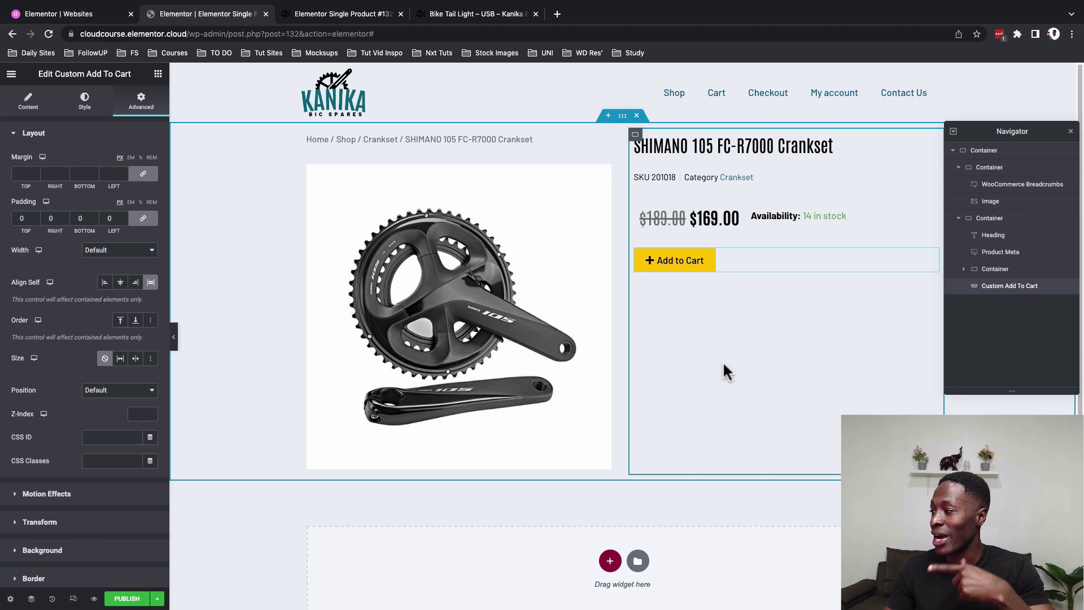
click(473, 19)
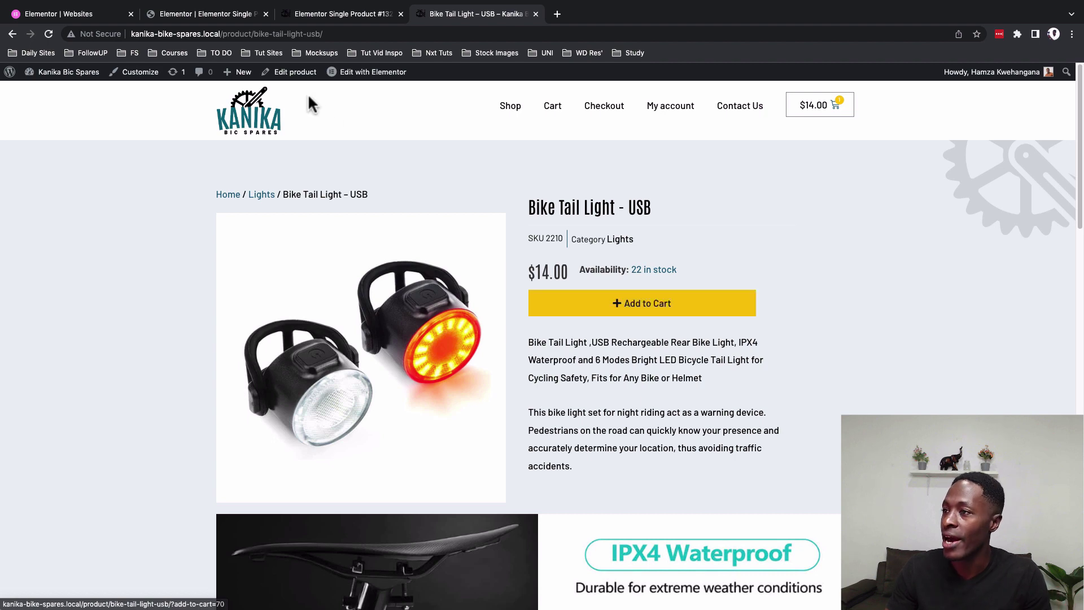
click(206, 13)
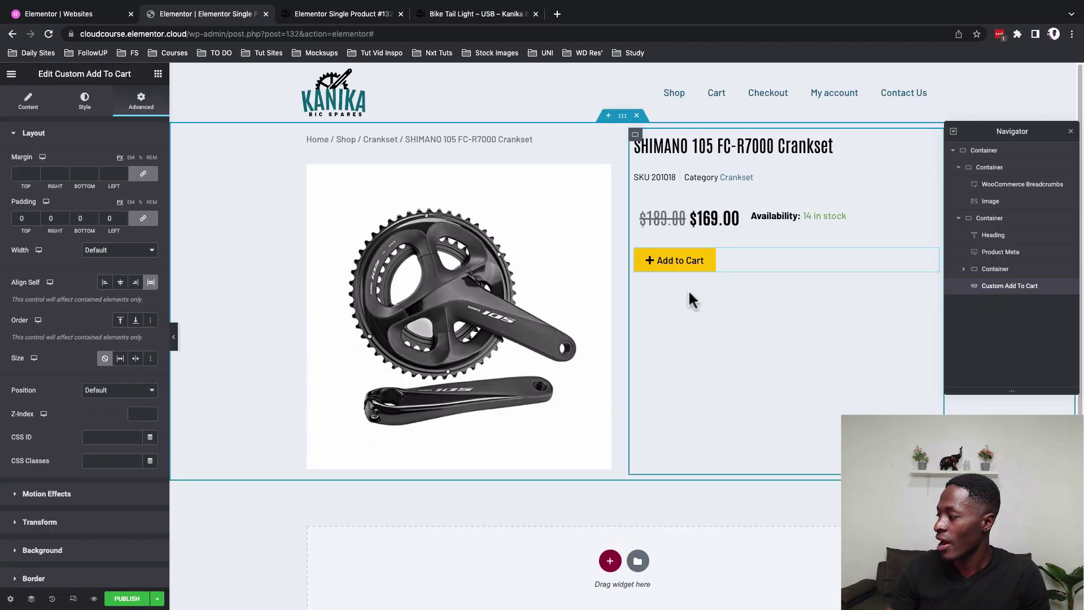
- Add the Short Description widget below the Custom Add To Cart widget
click(158, 73)
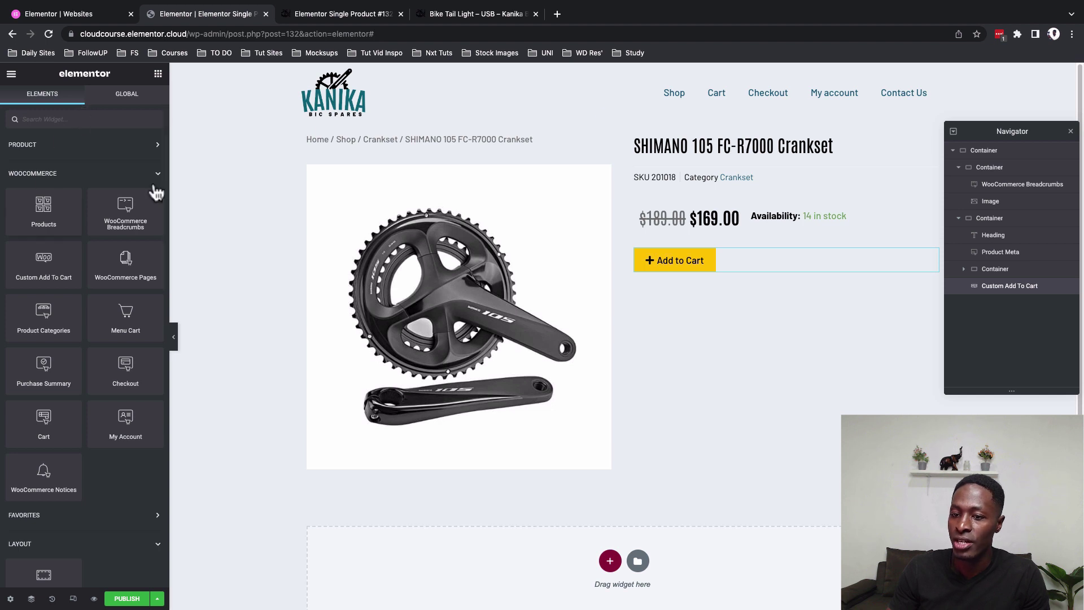
text(sho)
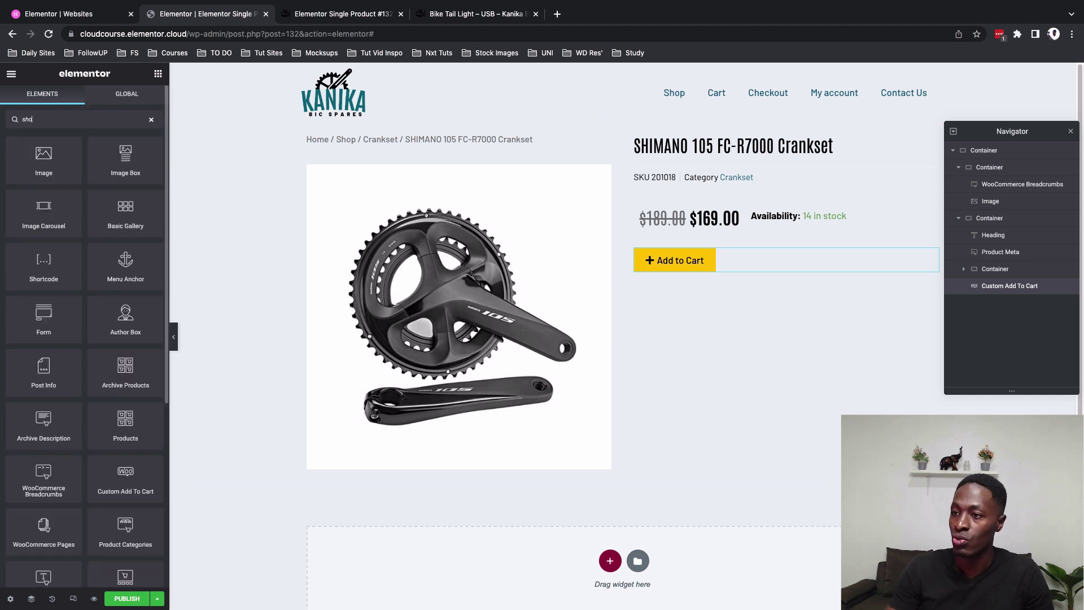
text(rt)
drag(43, 210, 666, 263)
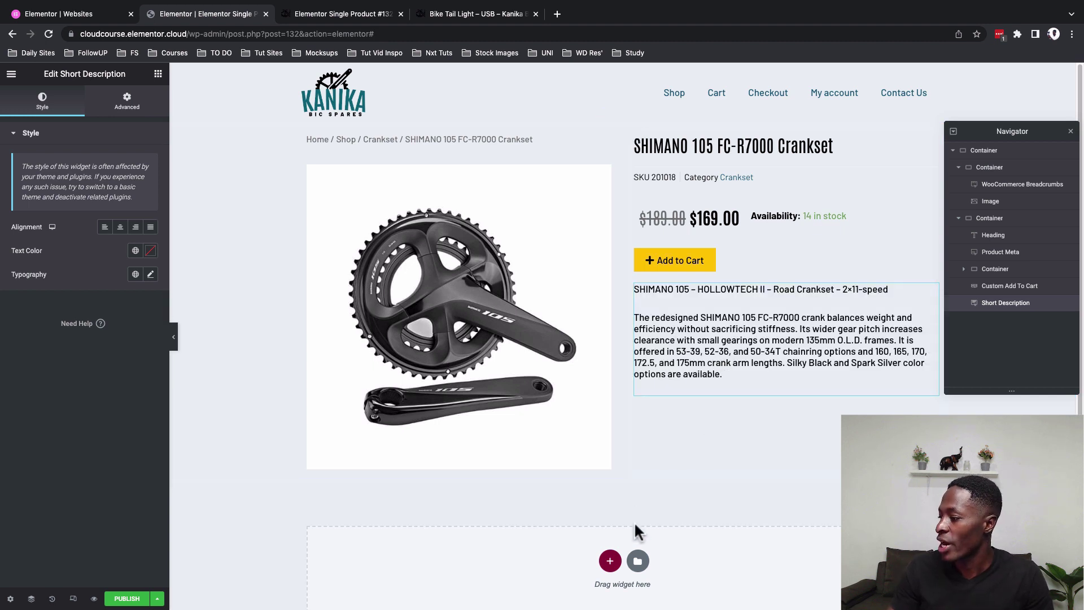
scroll(632, 523, down, 1)
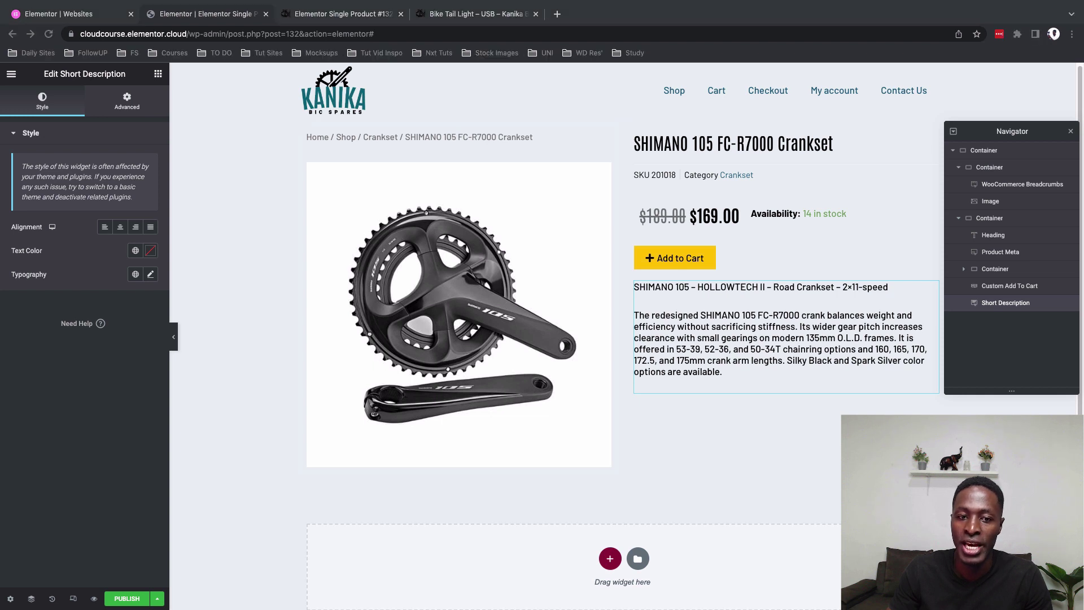
- Set the image container to 45% and the details container to 55% width, giving the latter 40 px left padding and 0 elsewhere
click(989, 218)
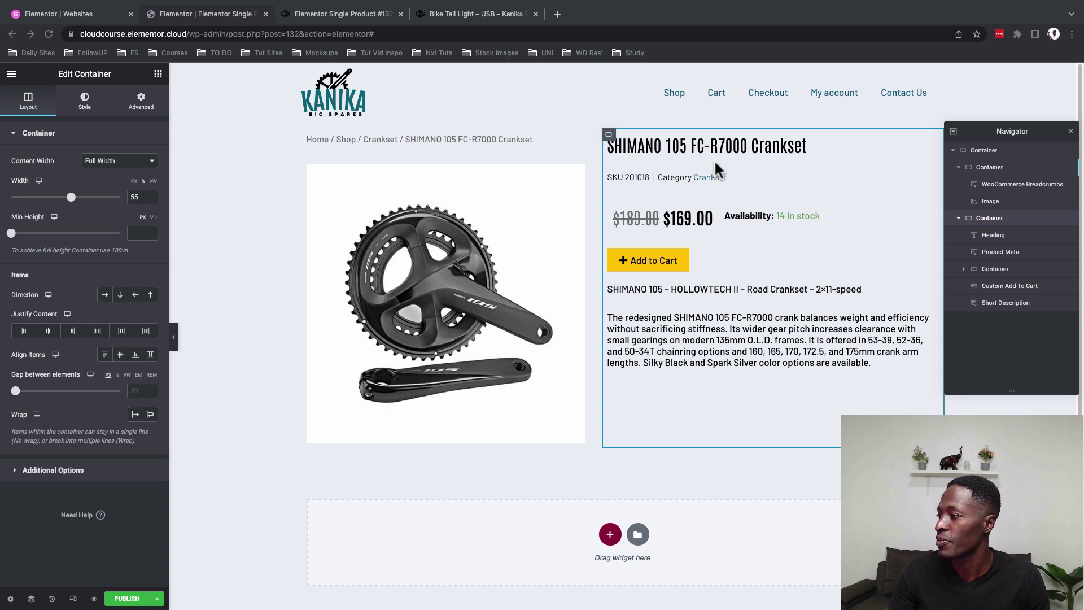
click(608, 134)
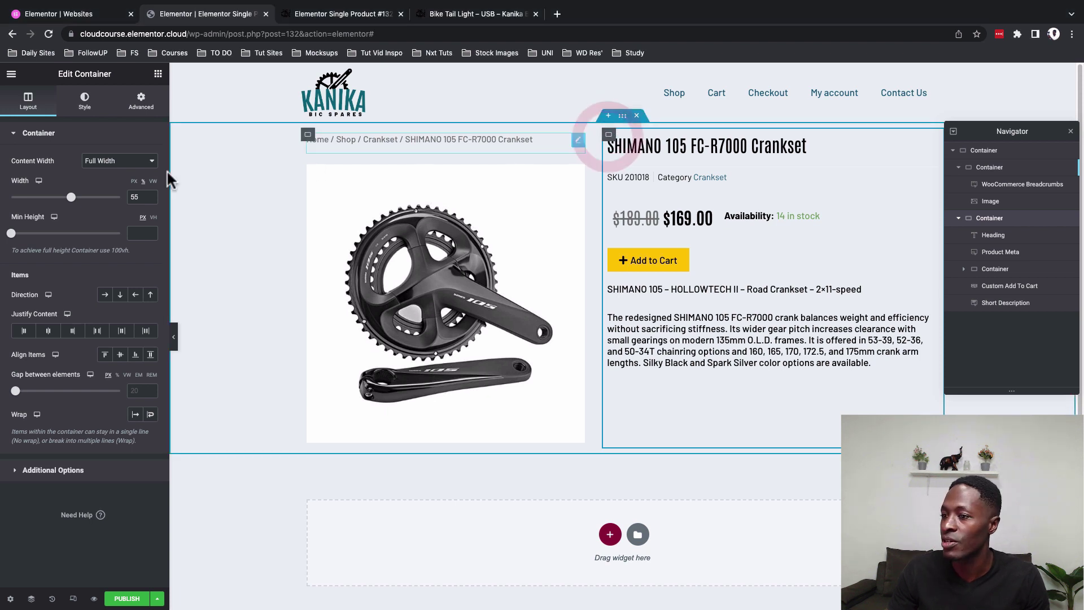
click(142, 107)
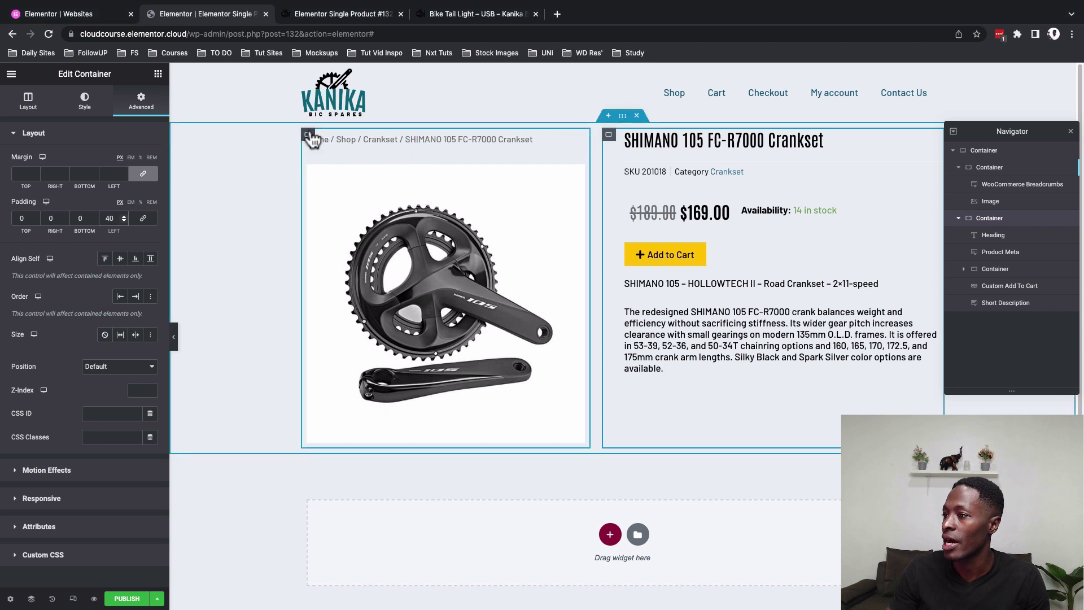
- Set the image container's padding to 0 px on all sides
click(308, 135)
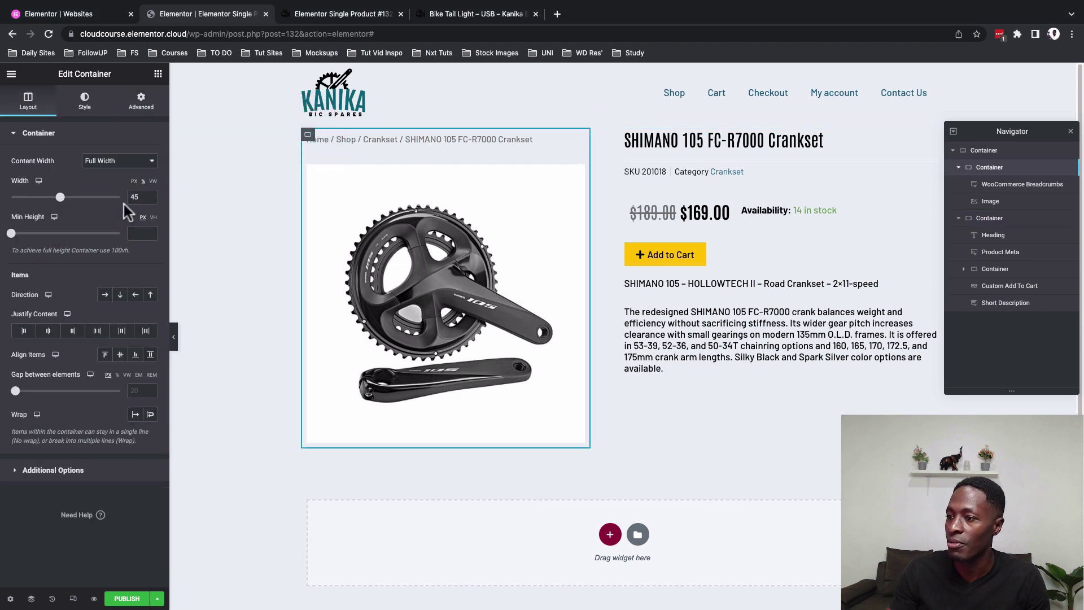
click(141, 101)
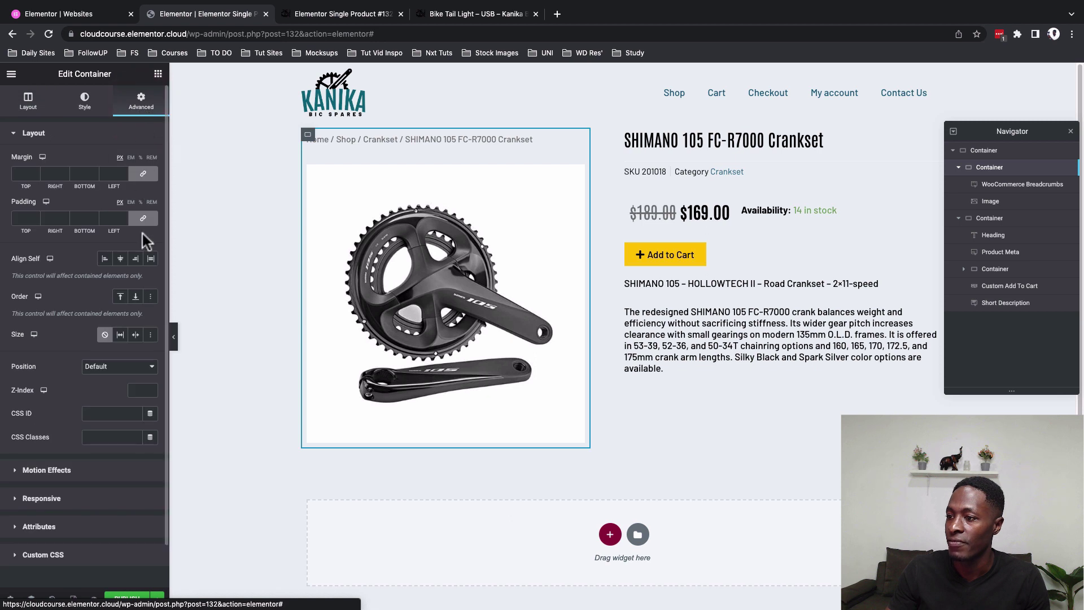
click(144, 218)
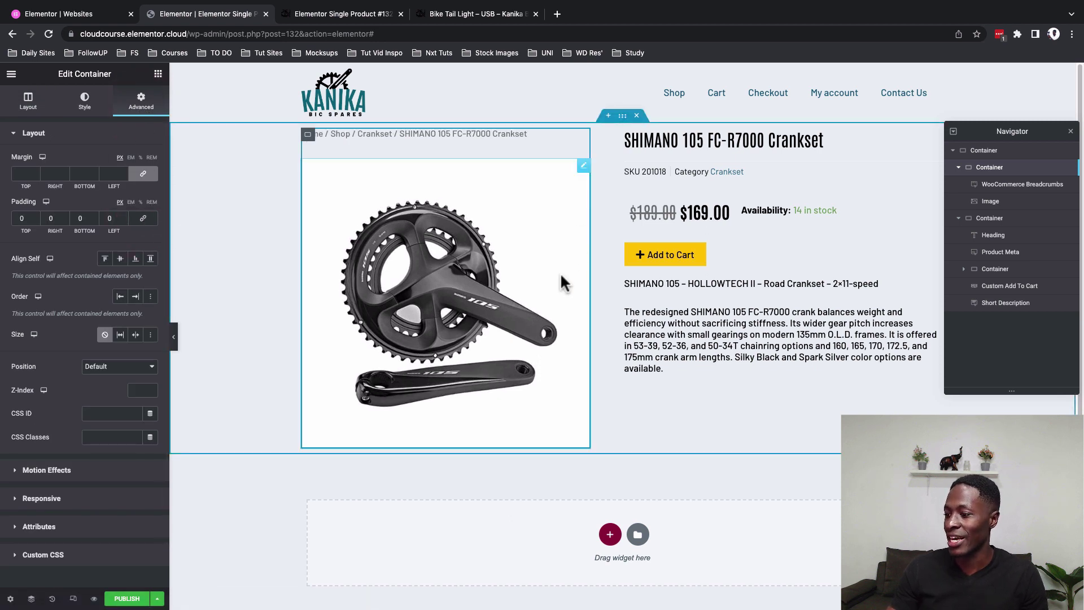
- Set the parent container's padding to 80 px top, 20 px bottom and 0 px on both sides
click(604, 200)
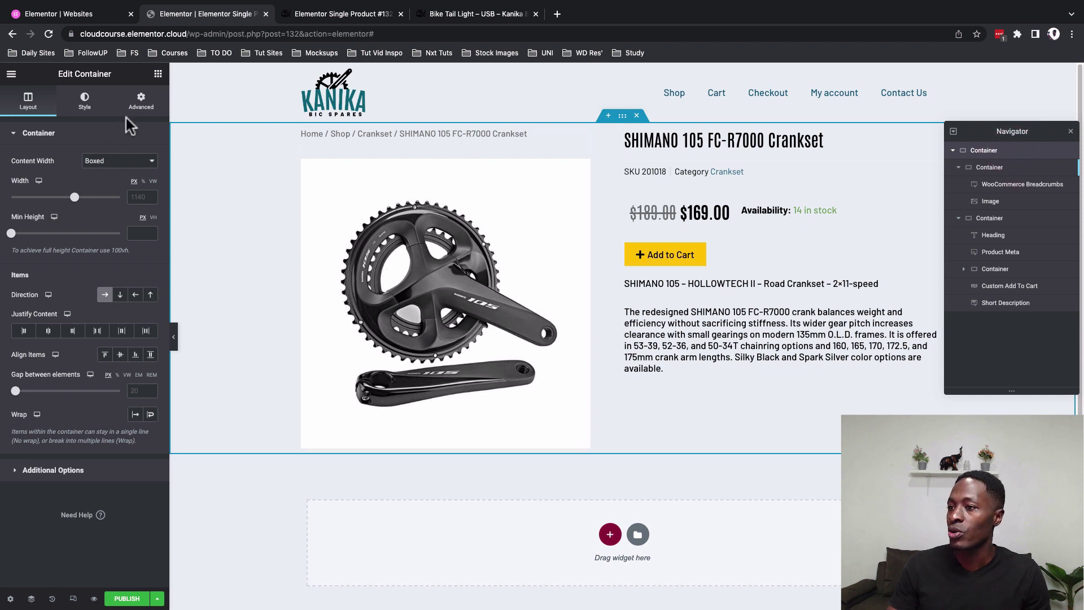
click(142, 102)
click(26, 218)
text(0)
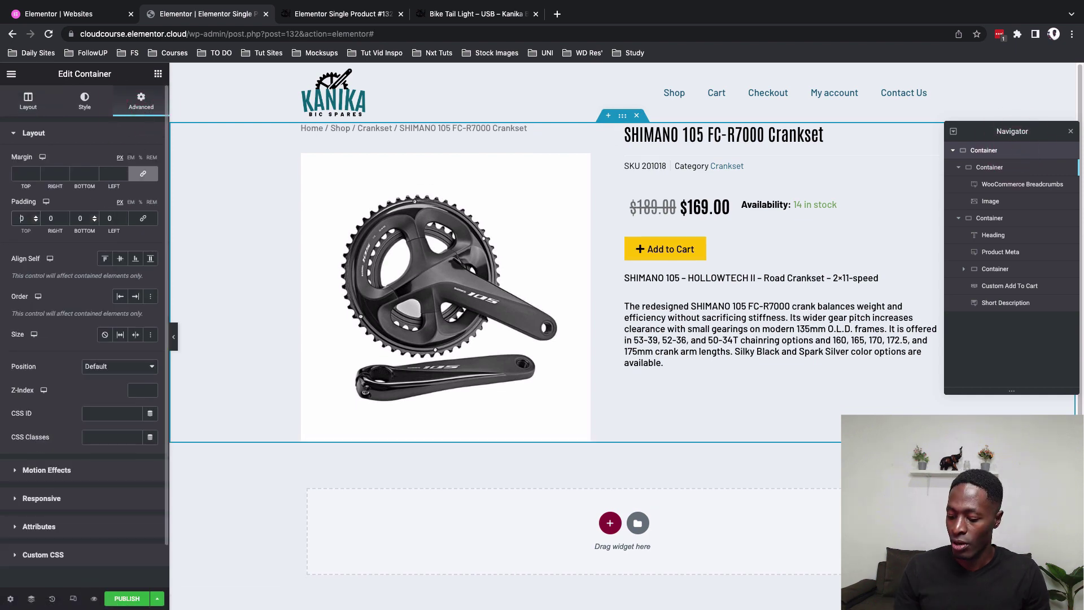
text(8)
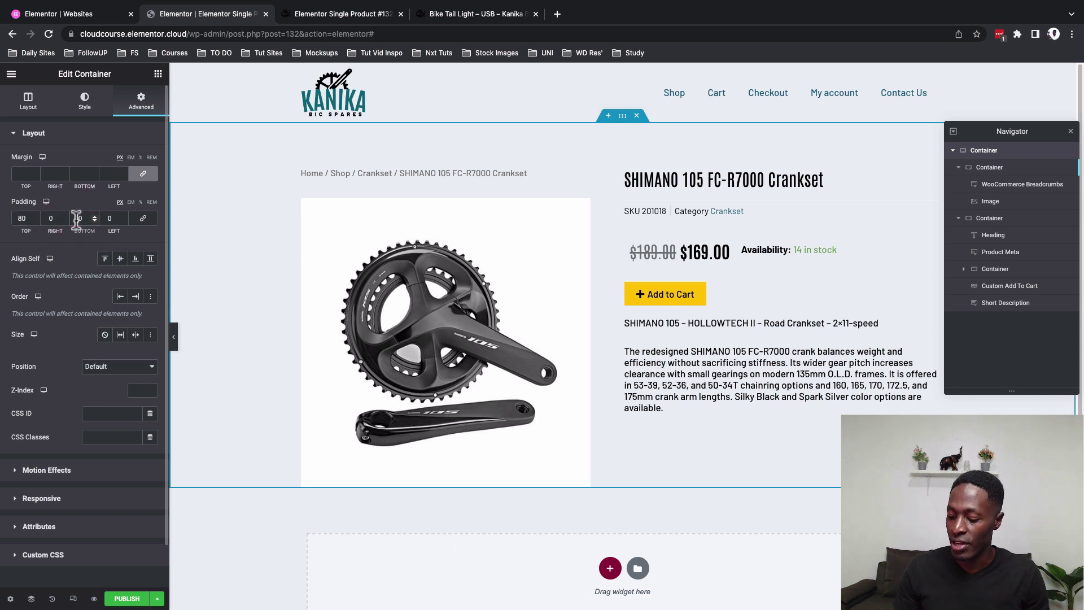
text(2)
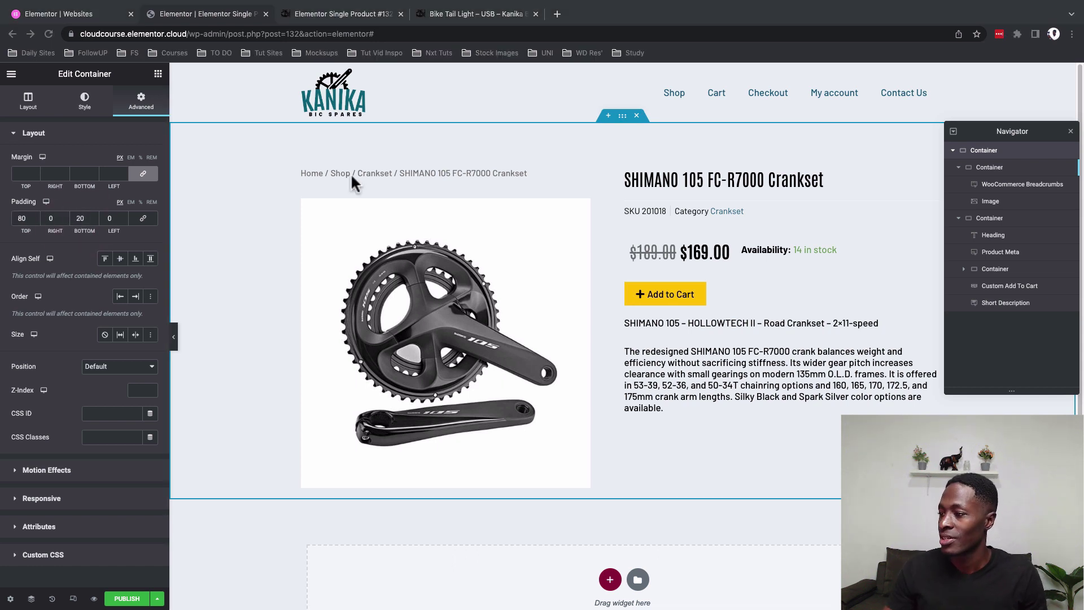
click(628, 371)
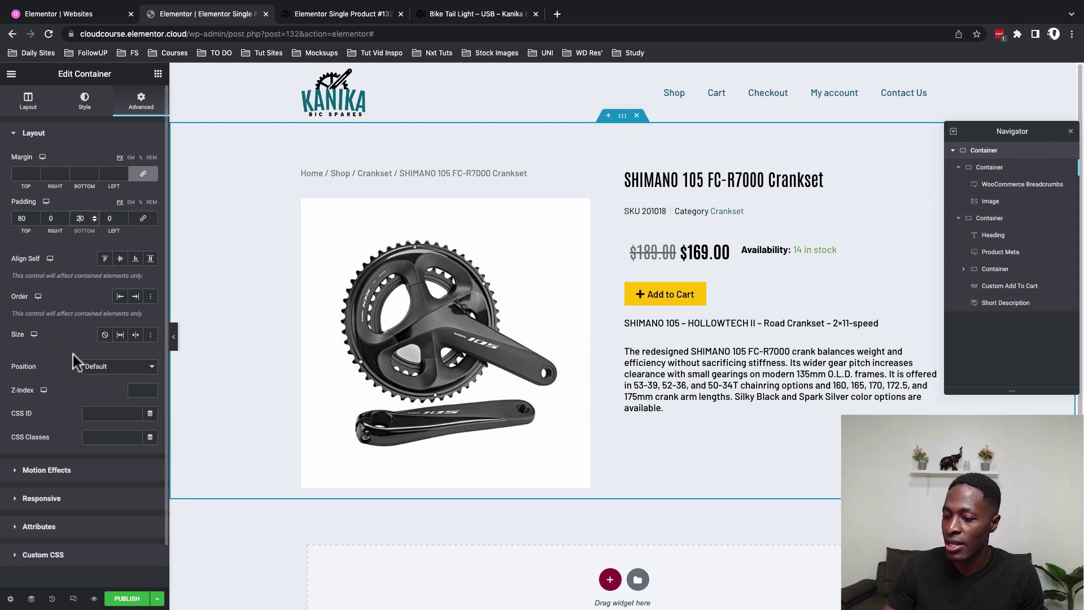
- Remove the parent container's gap between the image and details containers
click(29, 106)
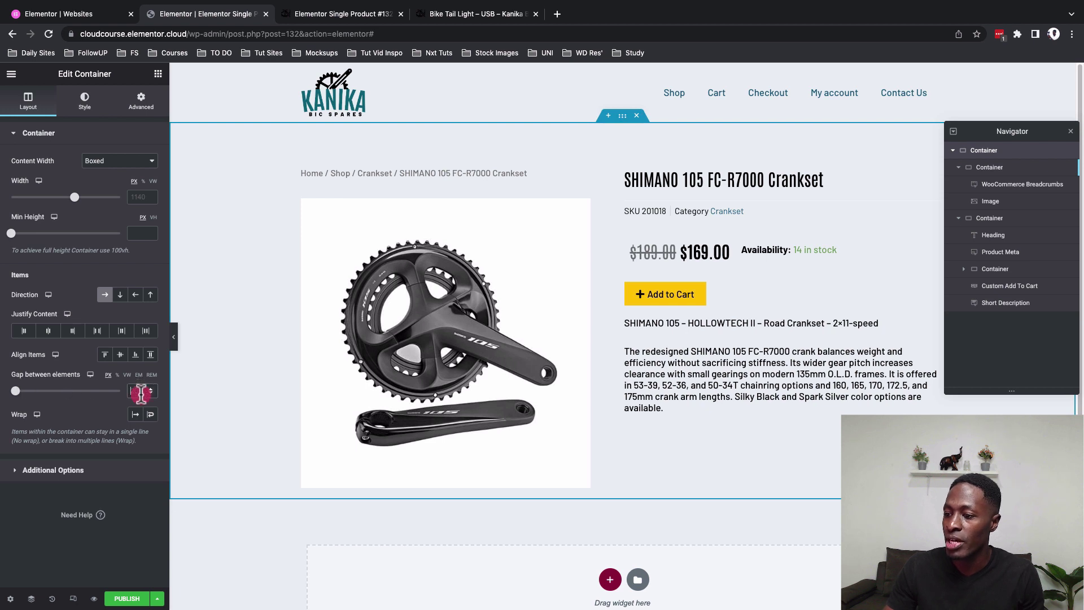
click(730, 372)
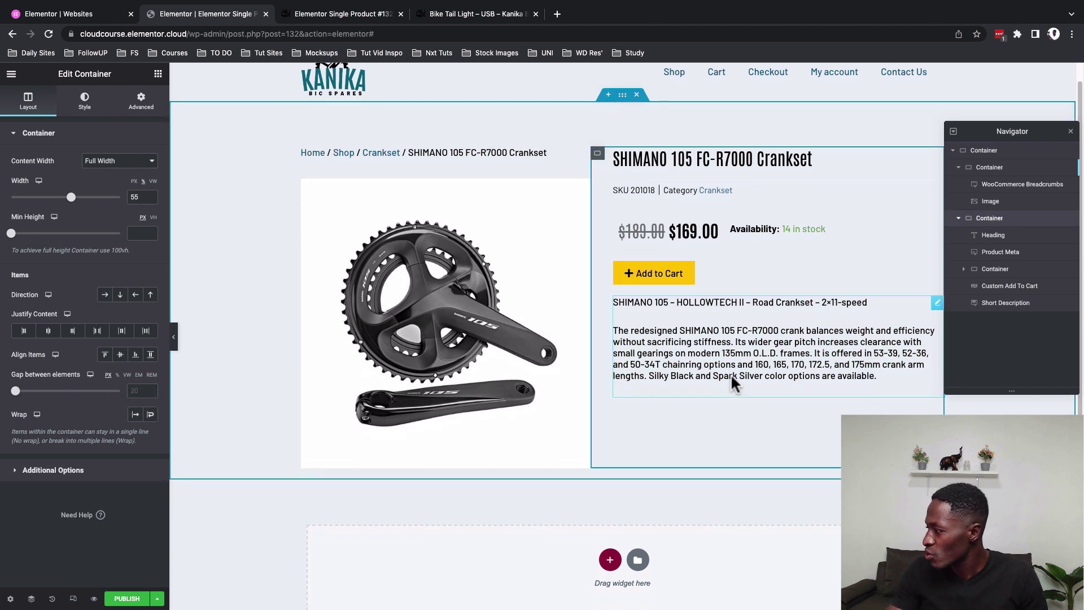
- Add a single-column, vertical-direction container below the product section and set its padding to 0 px on all sides
scroll(731, 374, down, 1)
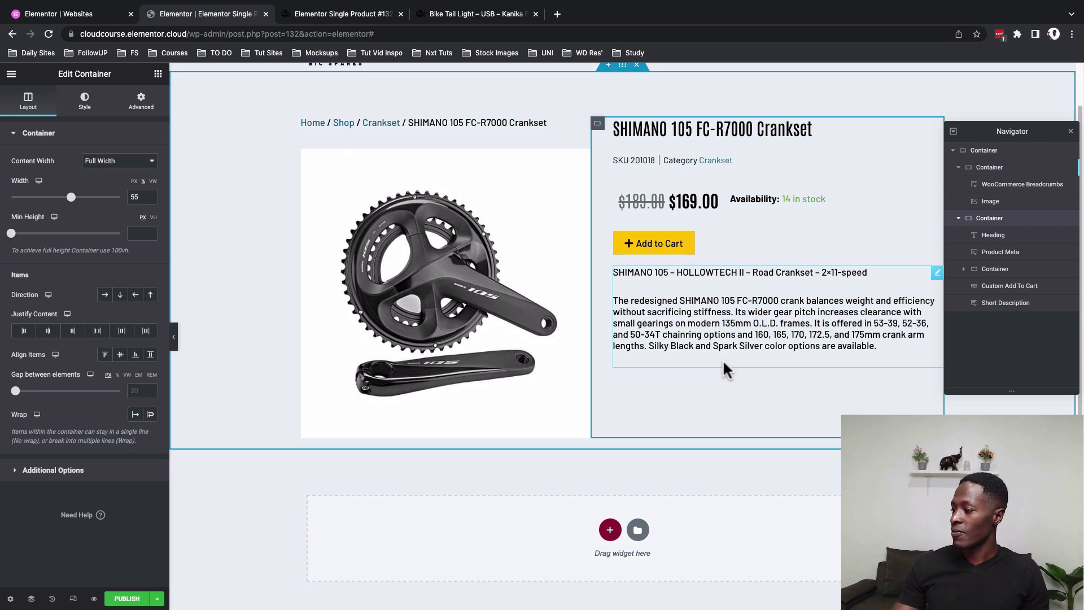
scroll(723, 359, down, 2)
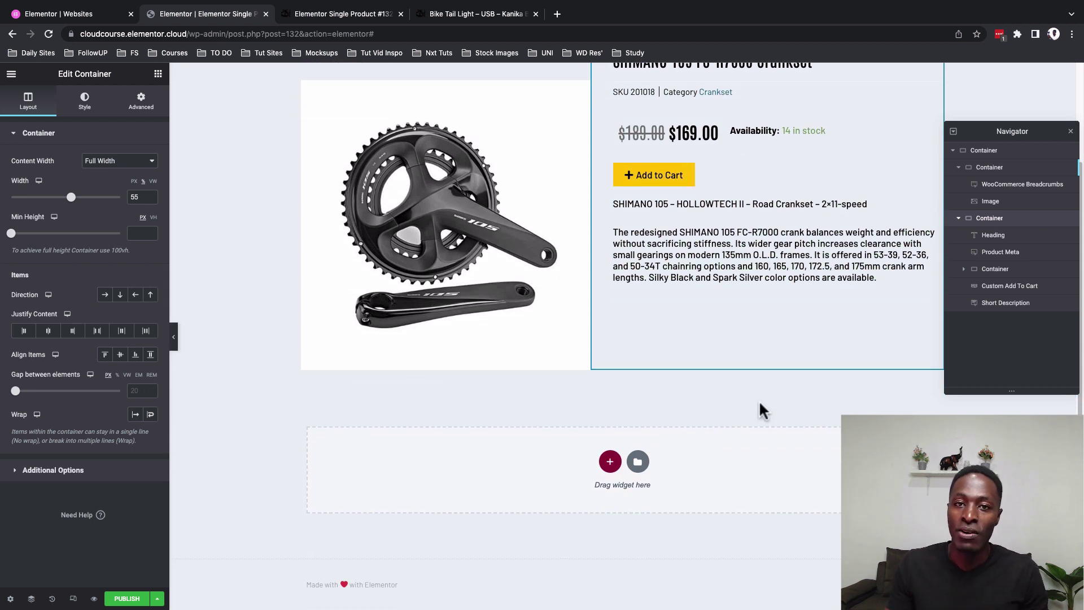
click(610, 461)
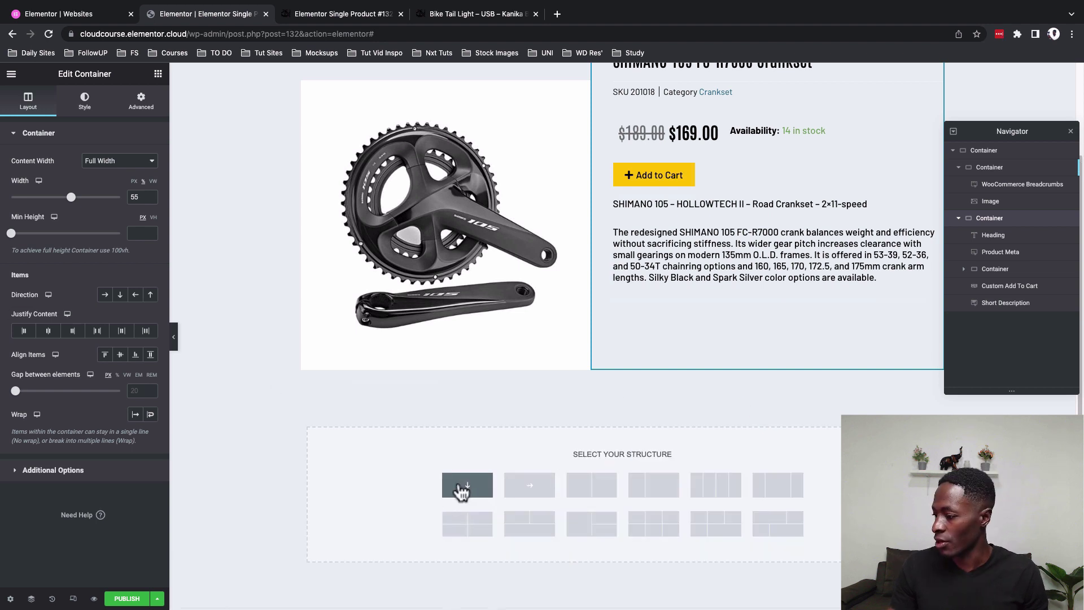
click(467, 486)
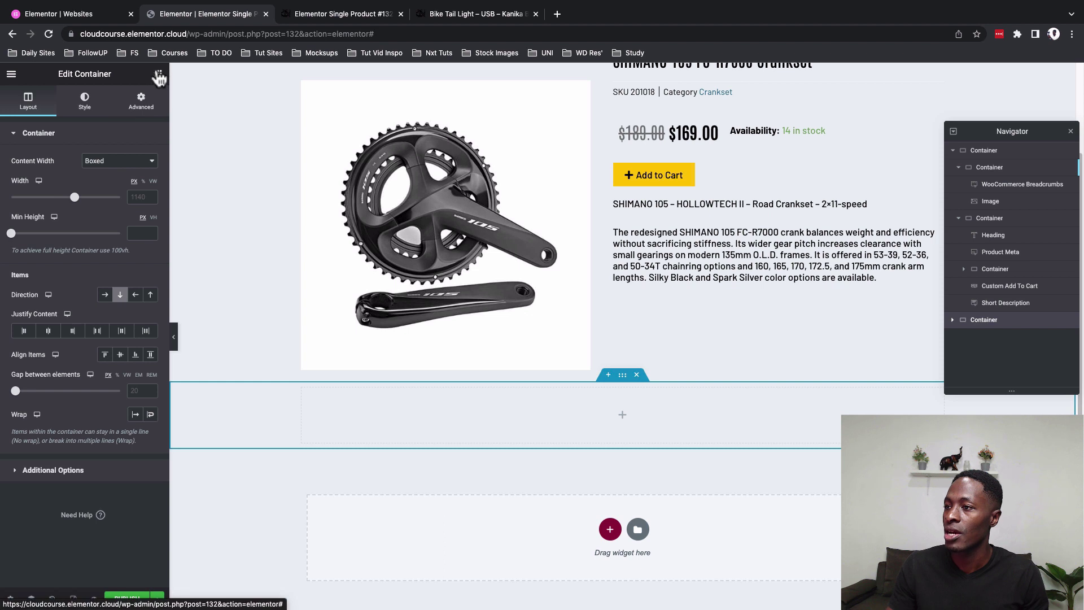
click(142, 101)
click(150, 220)
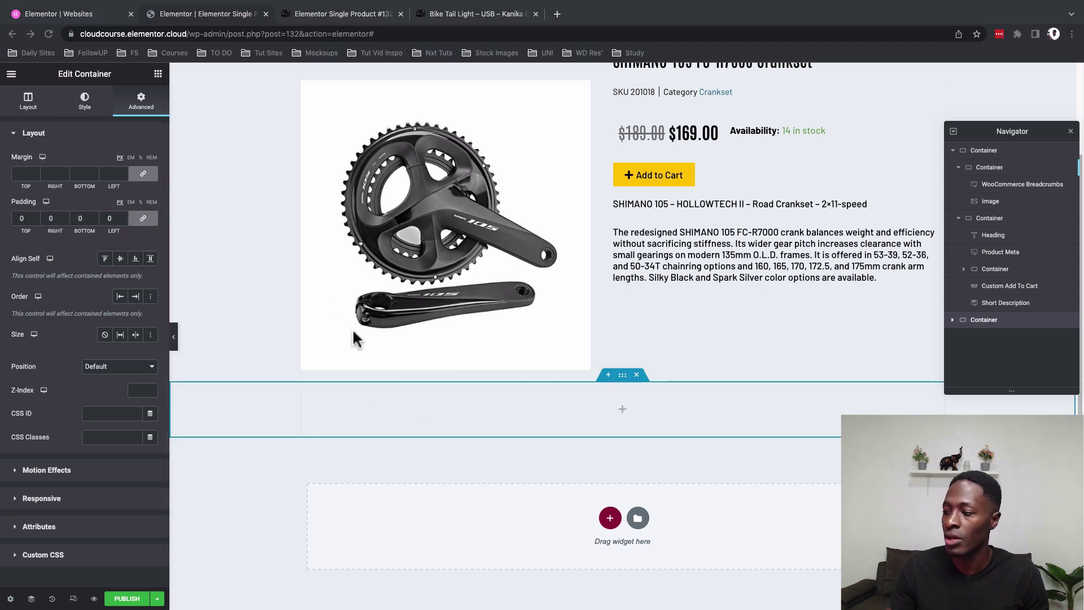
- Place an Image Carousel widget in the new container and fill it dynamically from the WooCommerce Product Gallery
click(156, 77)
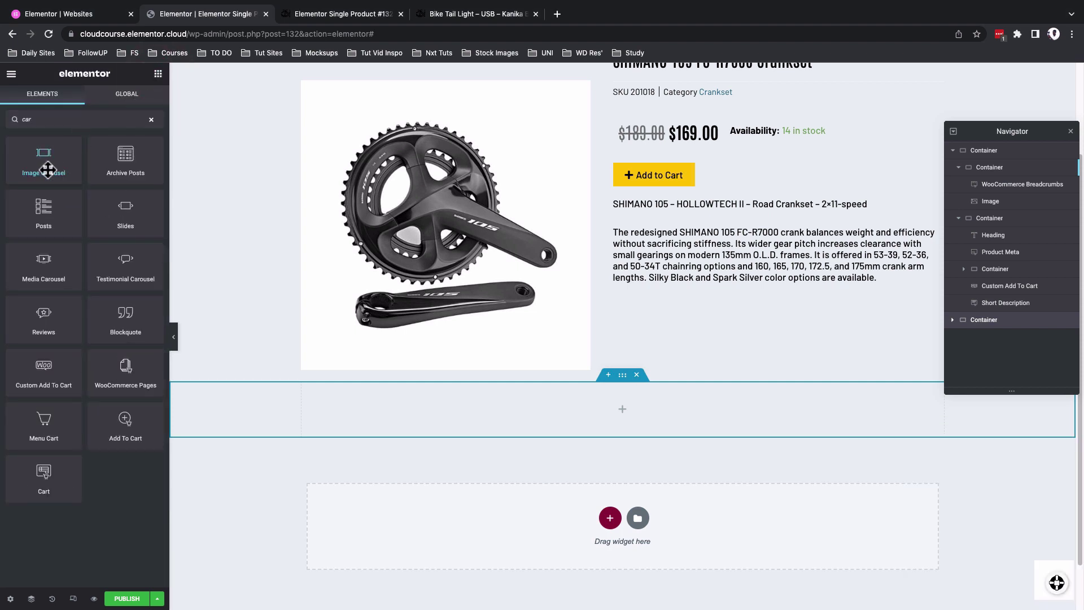
drag(48, 170, 543, 427)
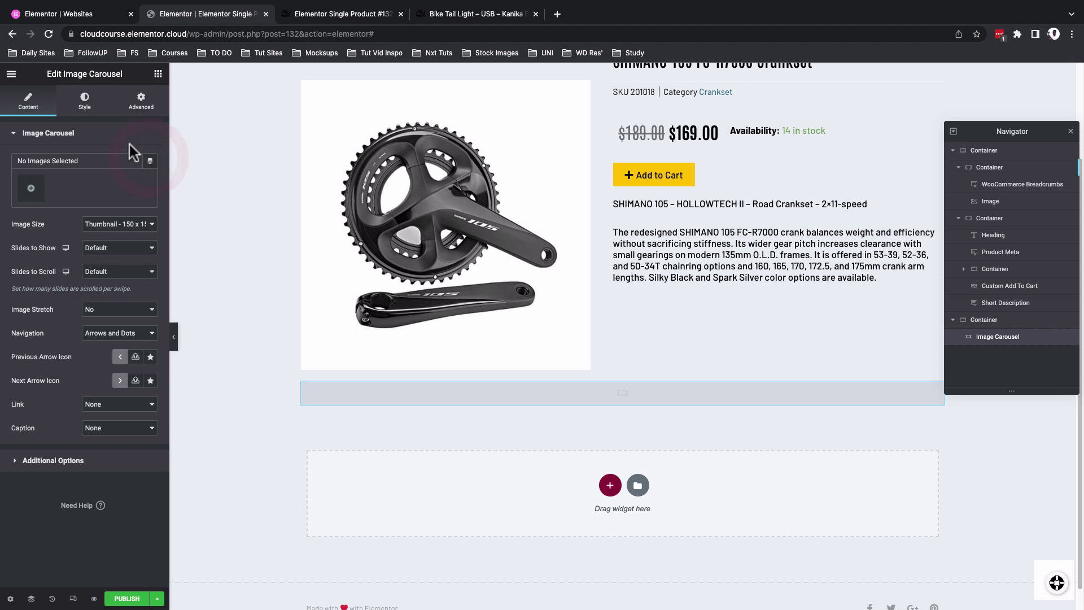
click(150, 162)
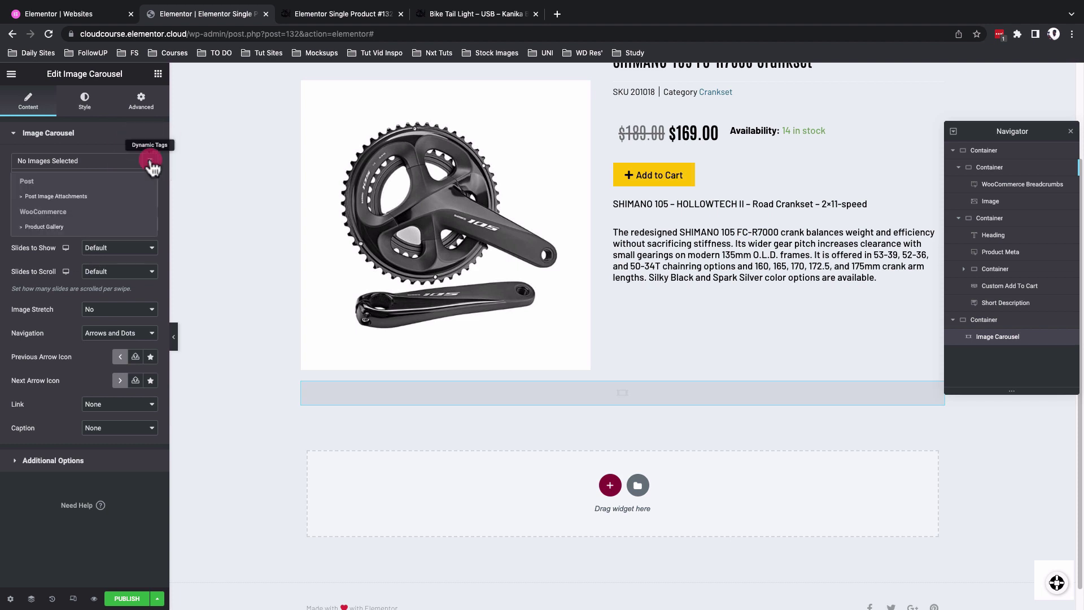
click(119, 232)
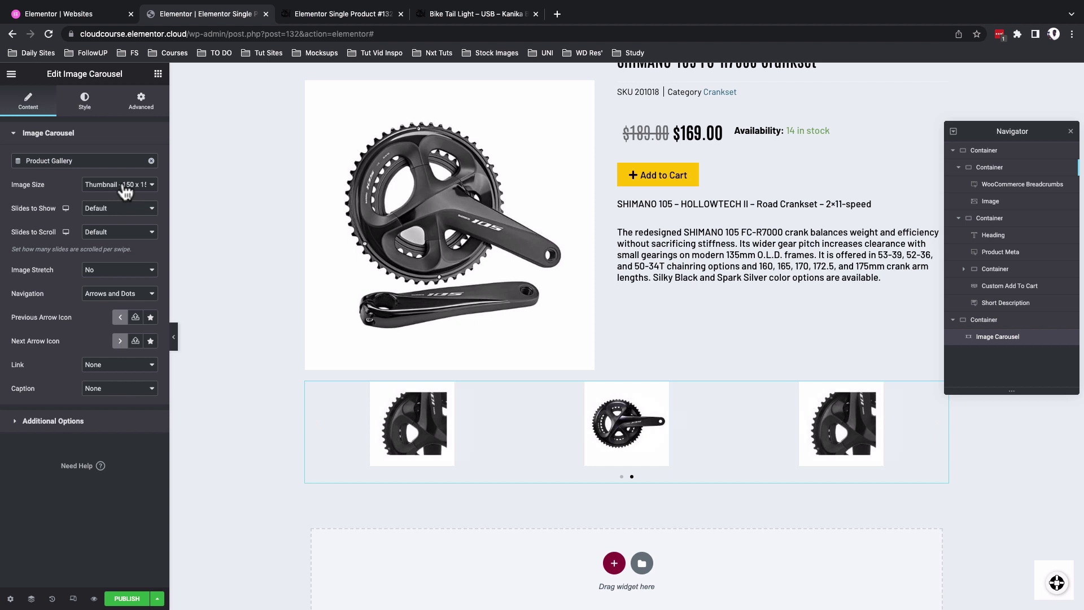
- Set the carousel's image size to Full, slides to show to 2 and navigation to Arrows
click(122, 188)
click(127, 271)
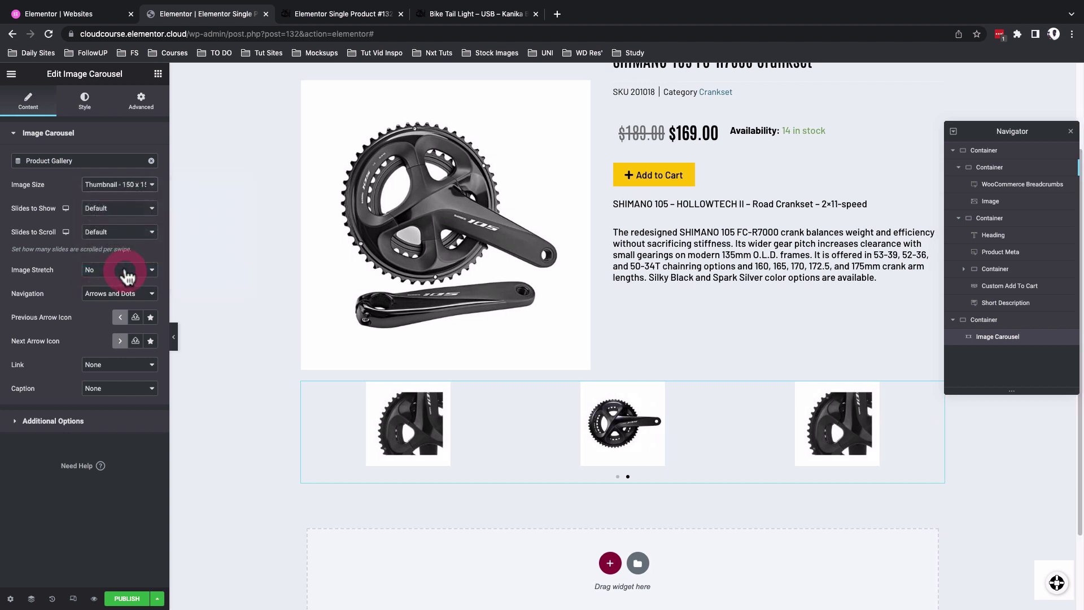
click(117, 210)
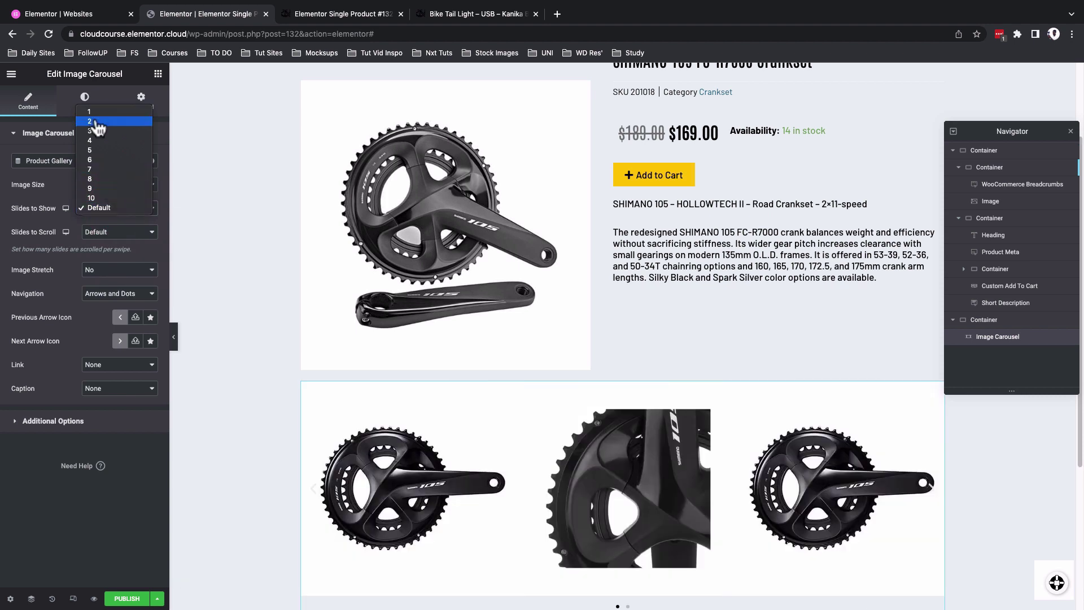
click(91, 121)
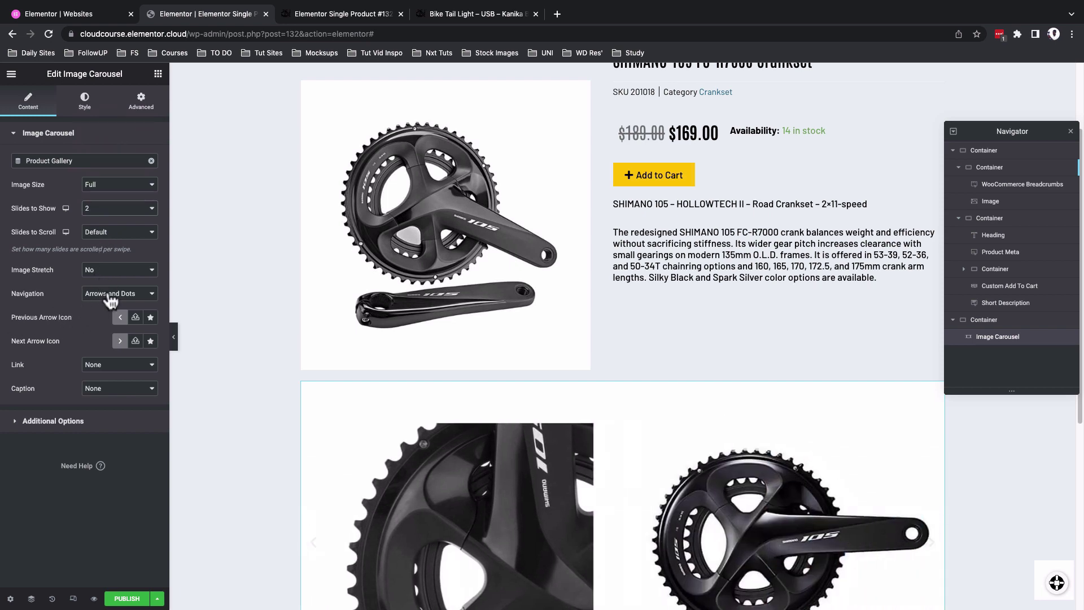
click(110, 301)
click(107, 304)
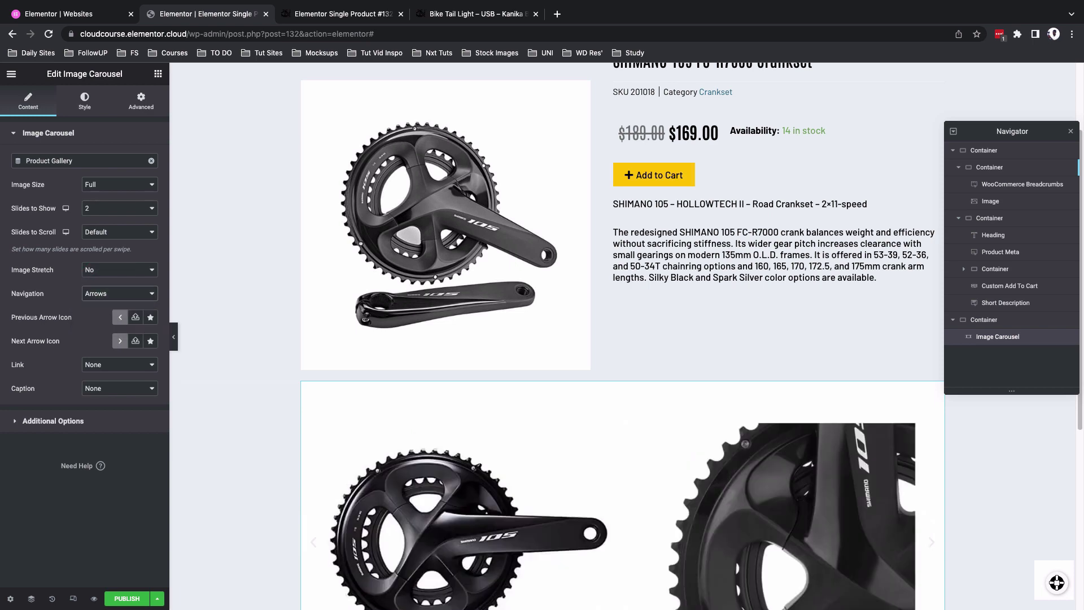
- Link the carousel images to their Media File and keep the lightbox setting at Default
click(128, 366)
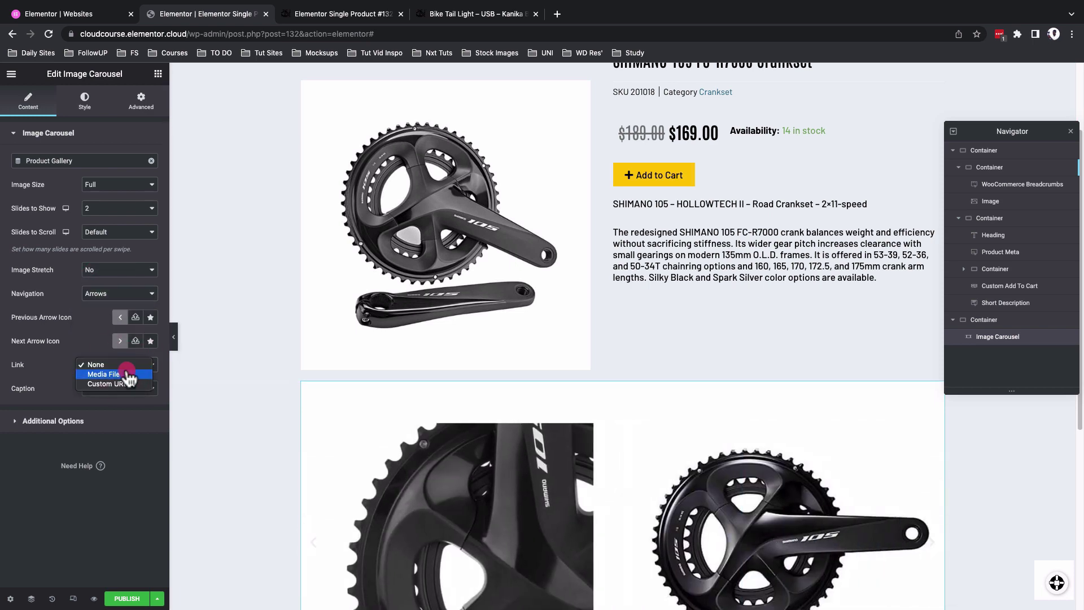
click(127, 375)
click(129, 395)
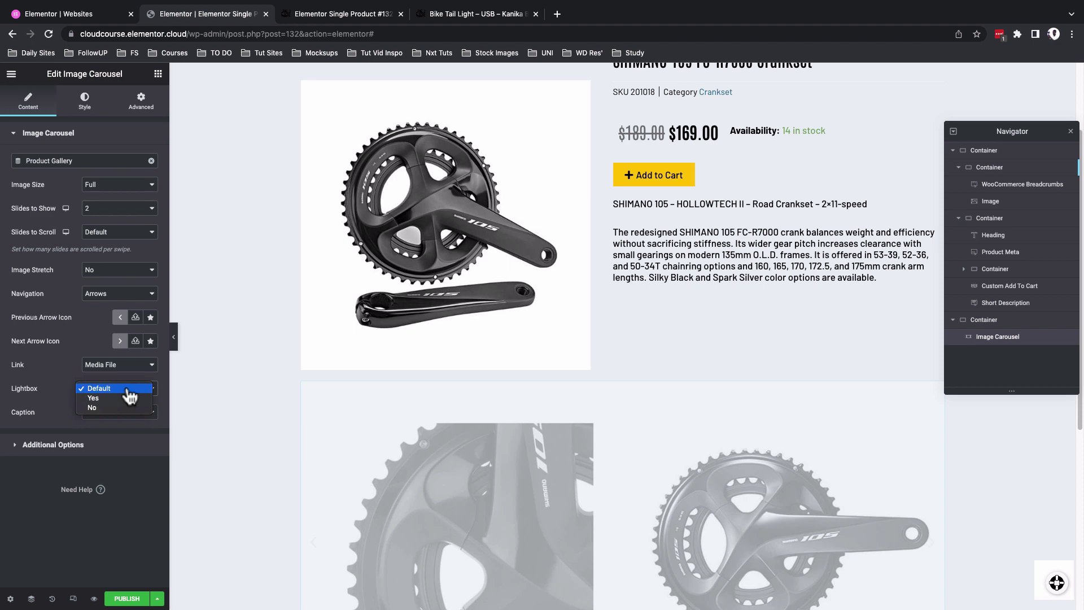
click(127, 388)
- Review the carousel's additional, style and advanced options, and examine the carousel section on the finished Bike Tail Light product page
click(83, 445)
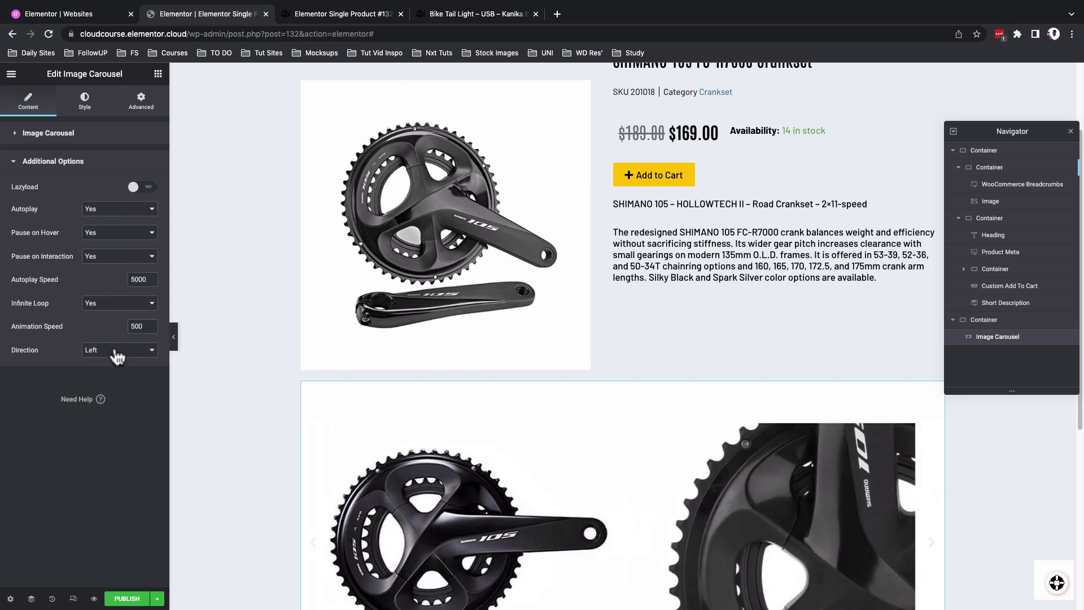
click(90, 107)
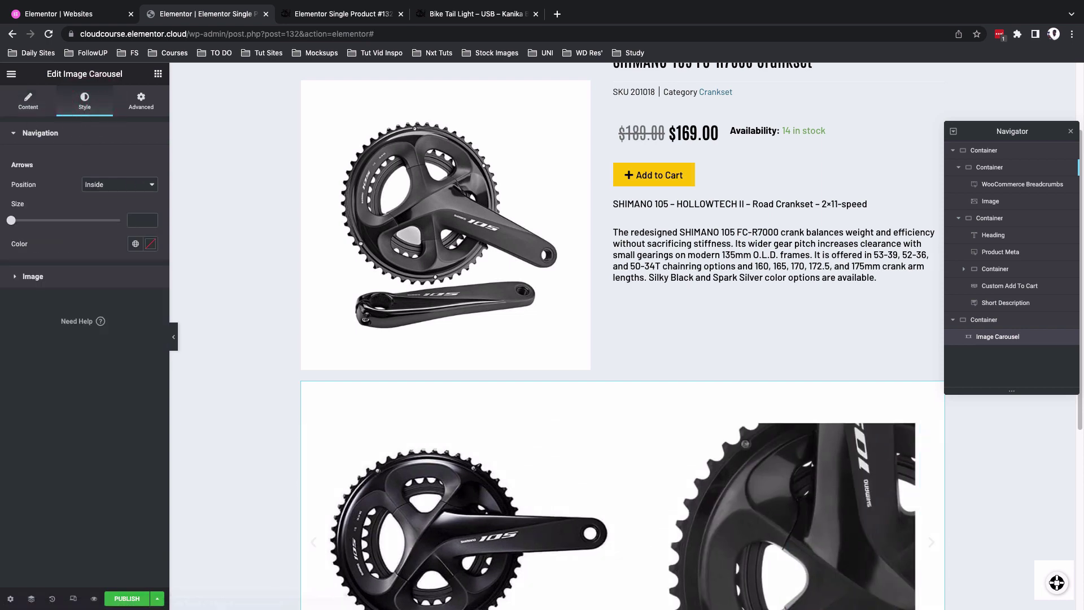
click(134, 274)
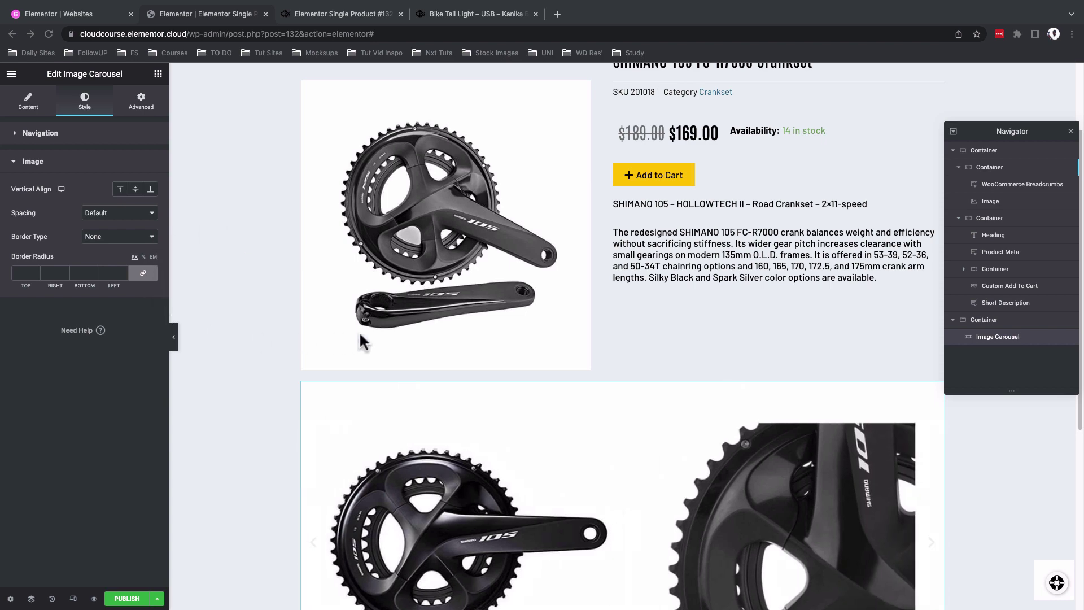
click(143, 99)
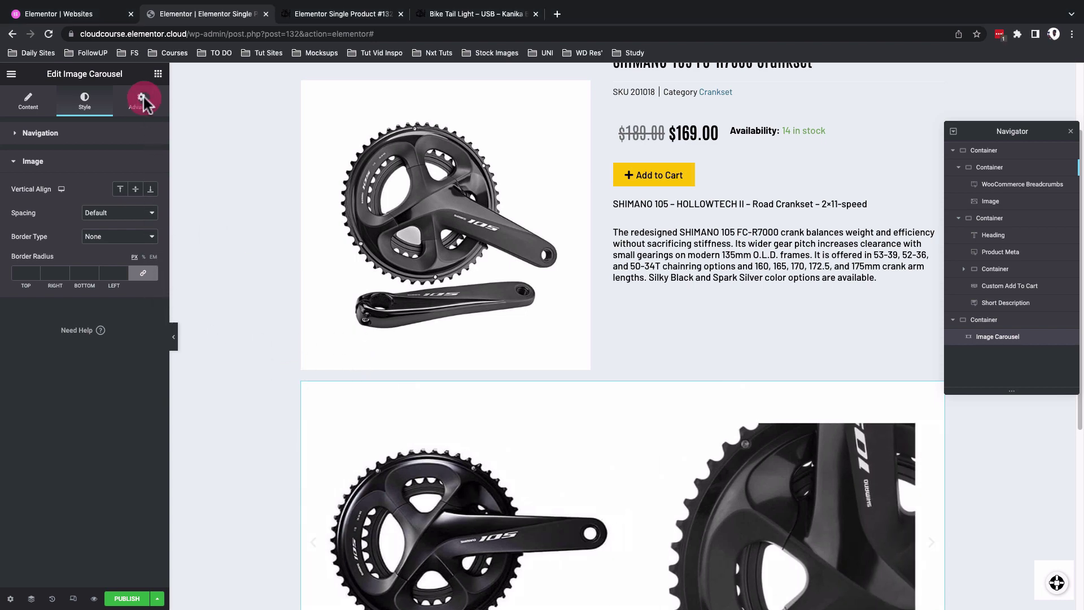
click(144, 102)
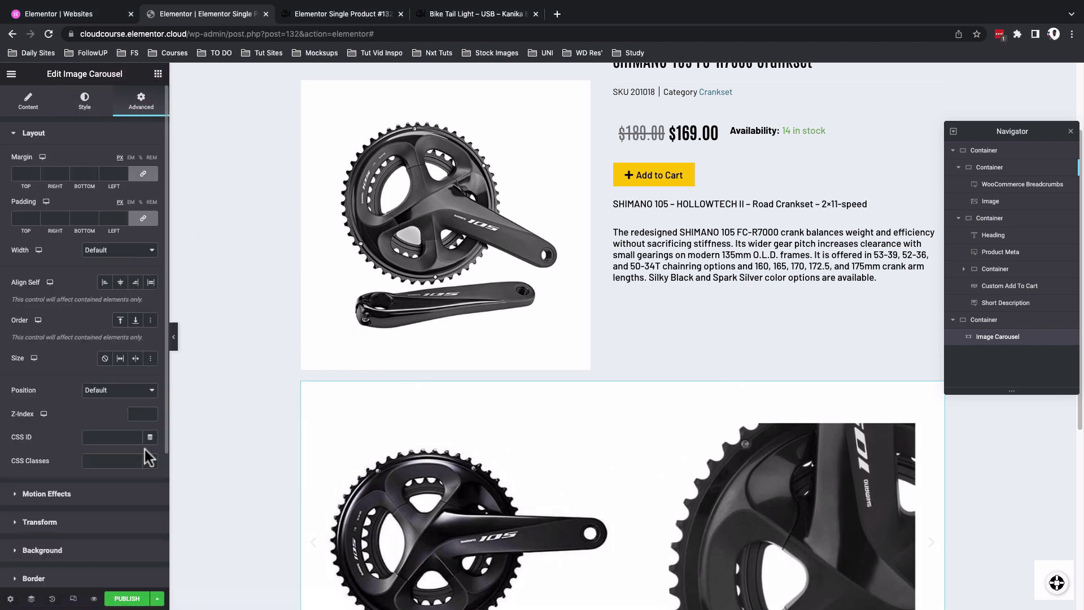
scroll(426, 495, down, 4)
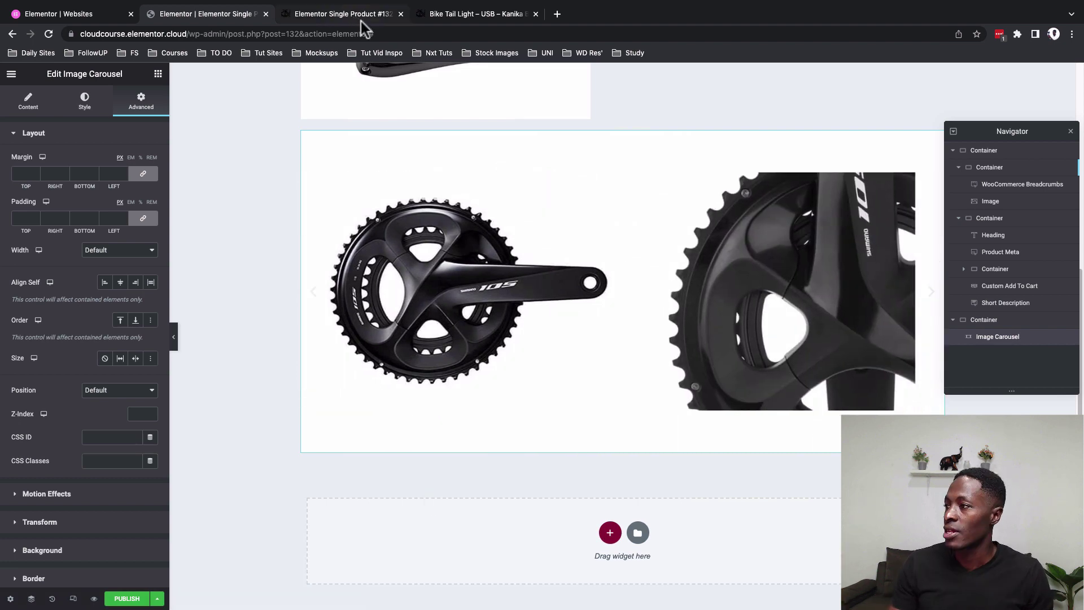
click(465, 15)
scroll(459, 377, down, 10)
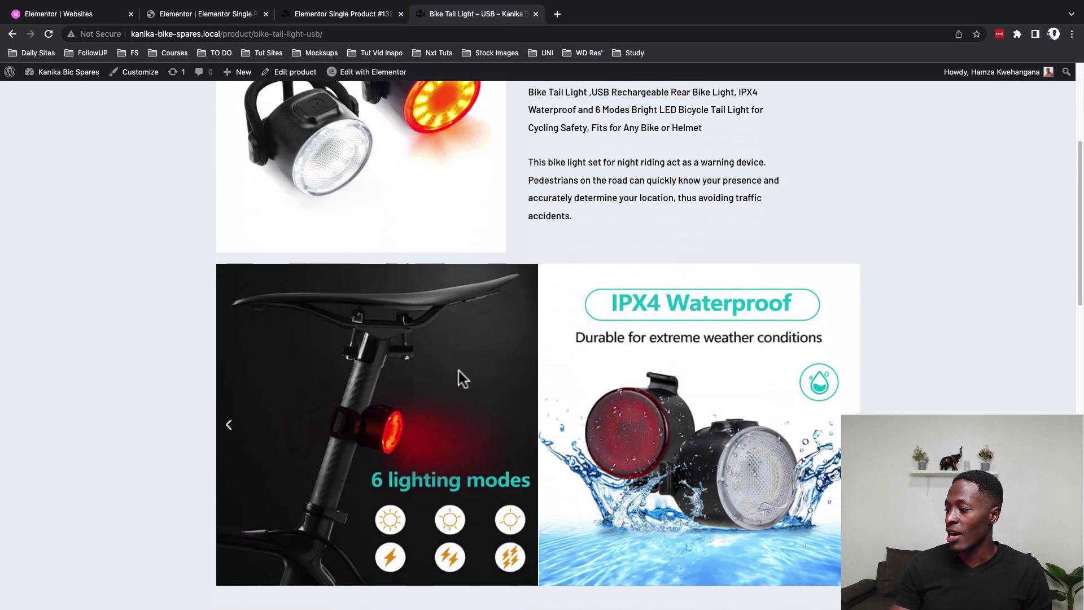
scroll(458, 377, down, 2)
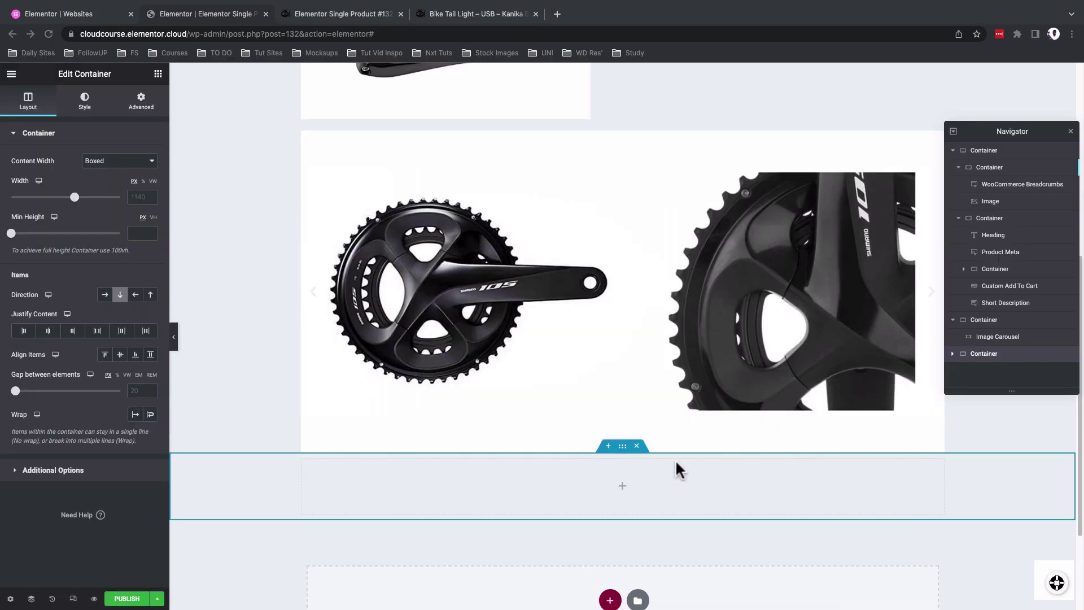
- Add a Divider widget to the empty container below the image carousel
click(621, 446)
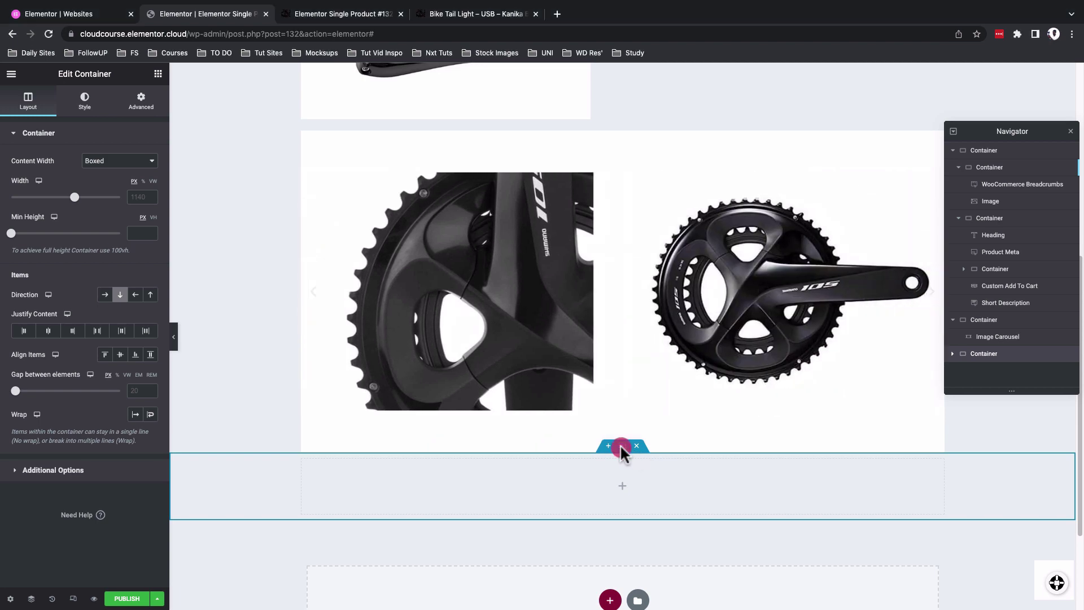
click(158, 74)
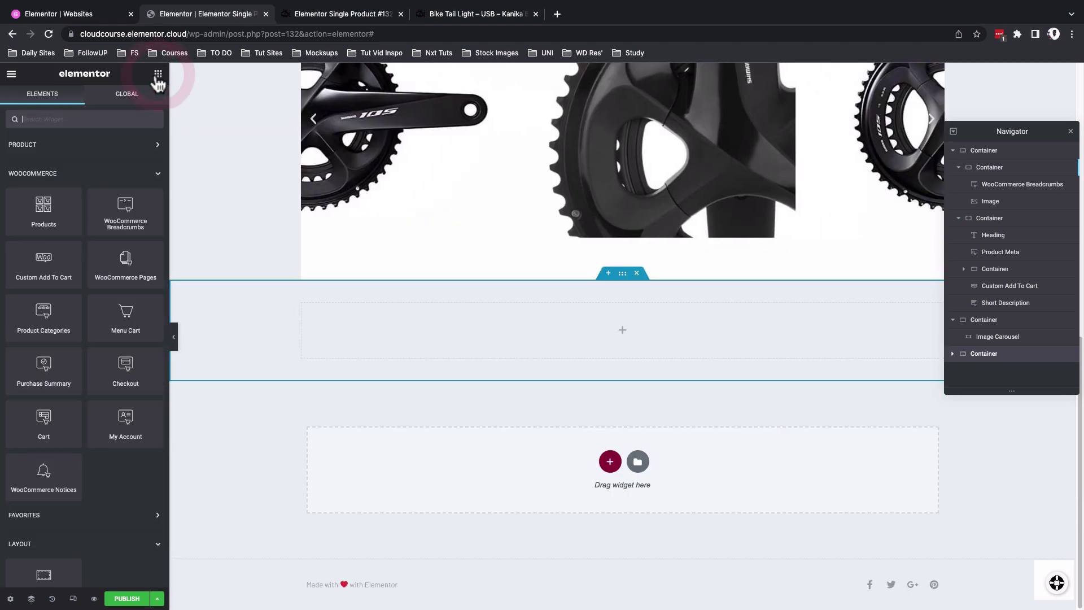
click(78, 119)
text(d)
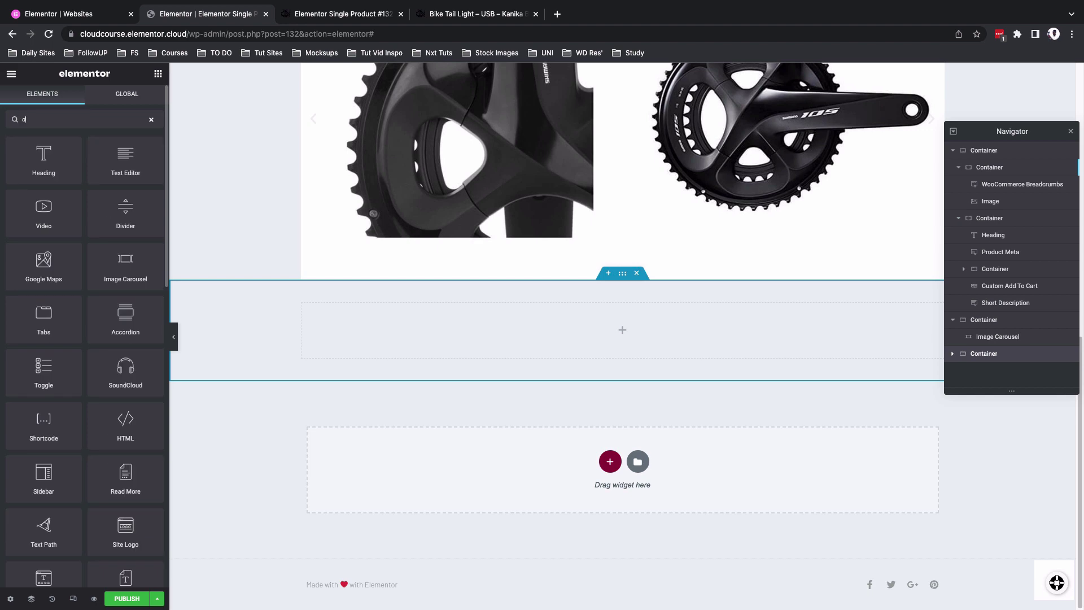
text(ivi)
drag(43, 157, 414, 331)
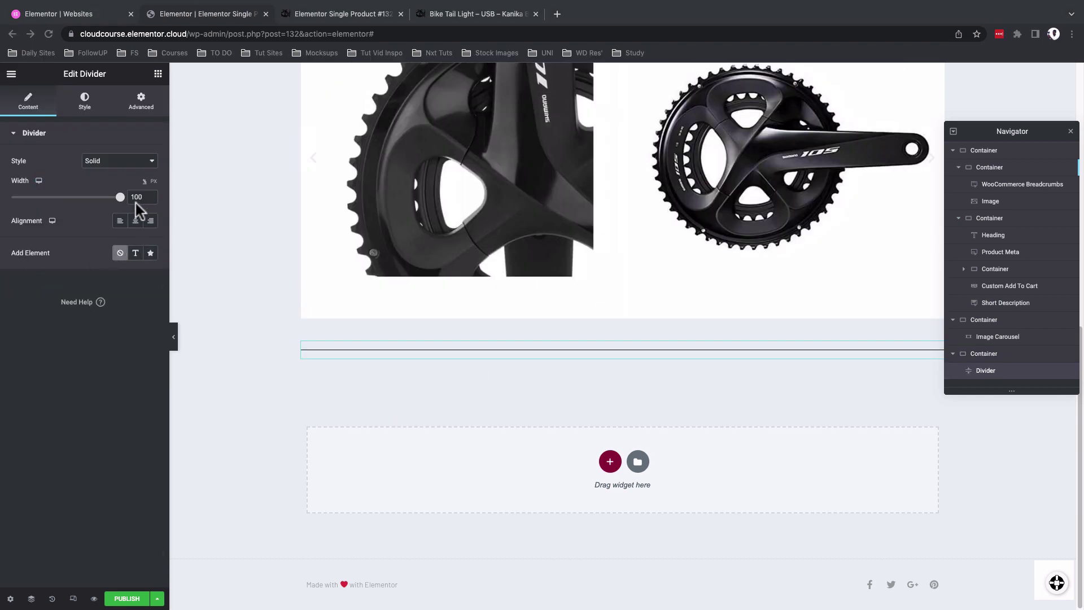
- Add the text "Product description" to the divider with the H2 HTML tag and left alignment
click(136, 253)
double_click(104, 280)
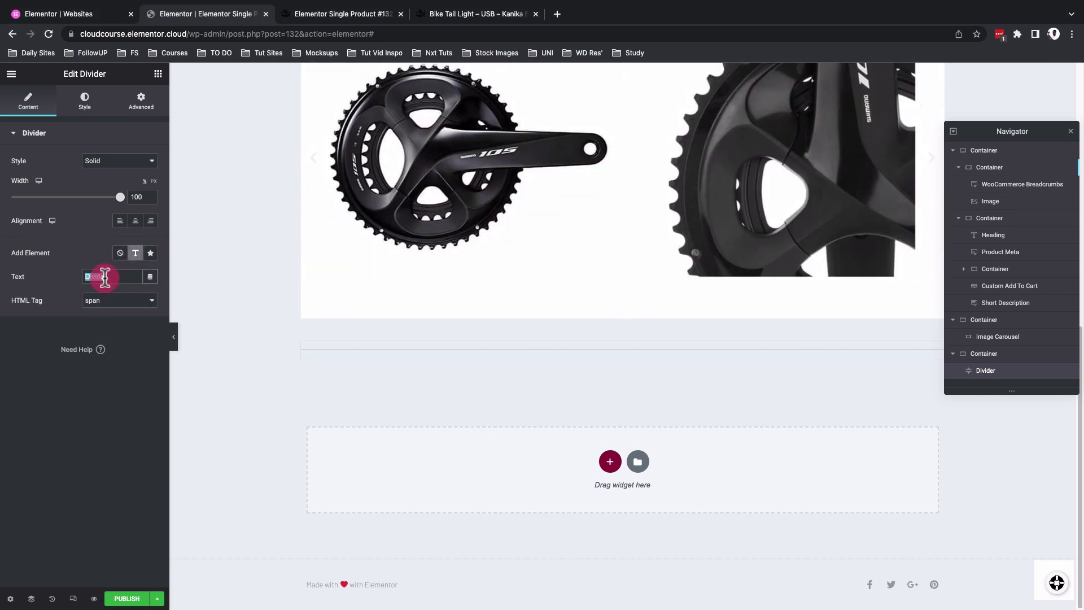
text(P)
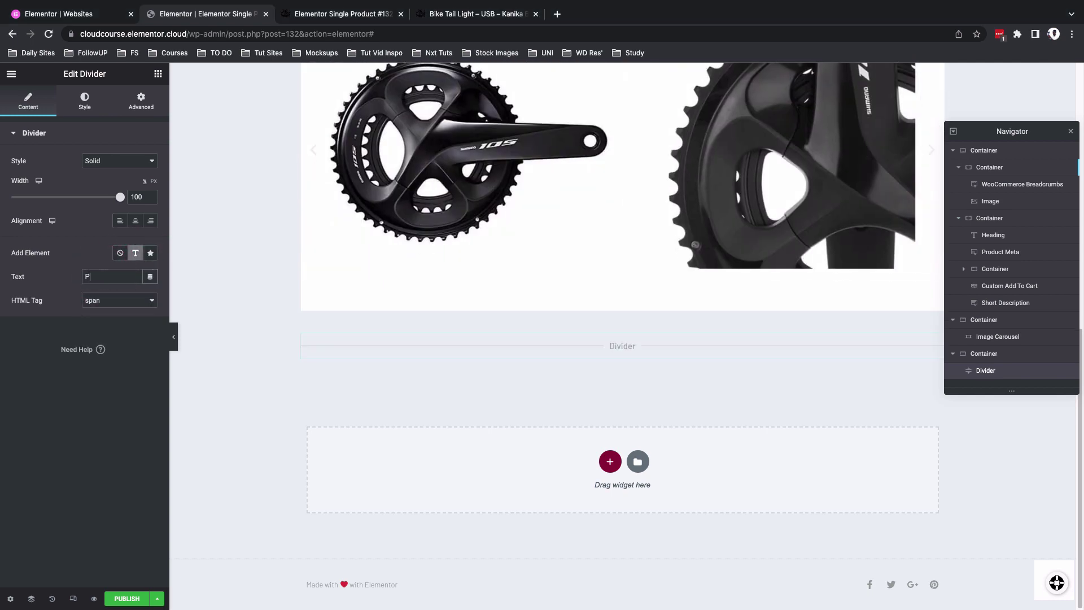
text(roduct description)
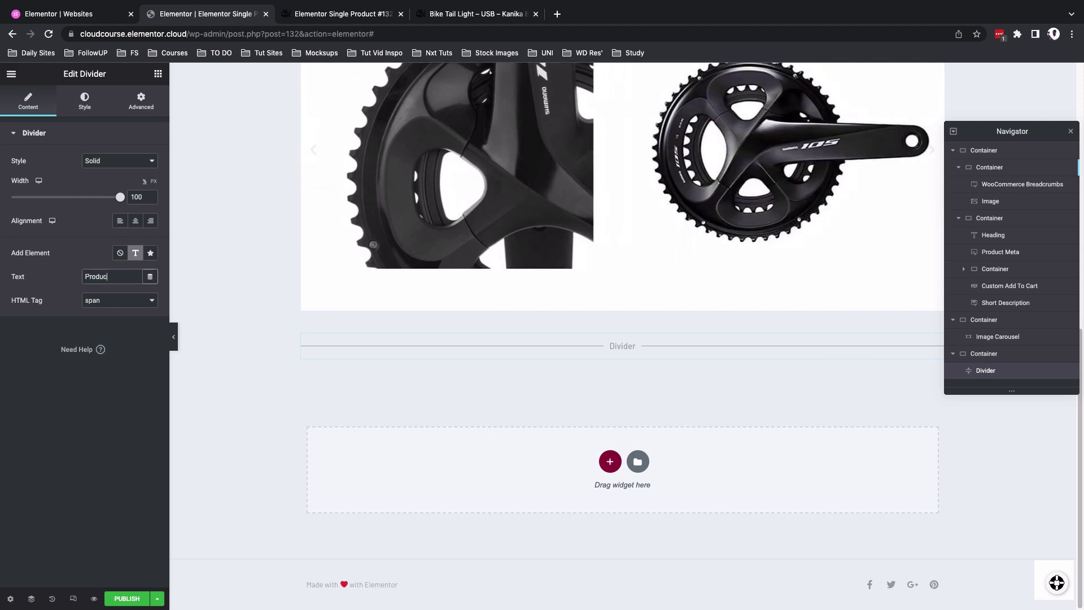
click(114, 300)
click(113, 242)
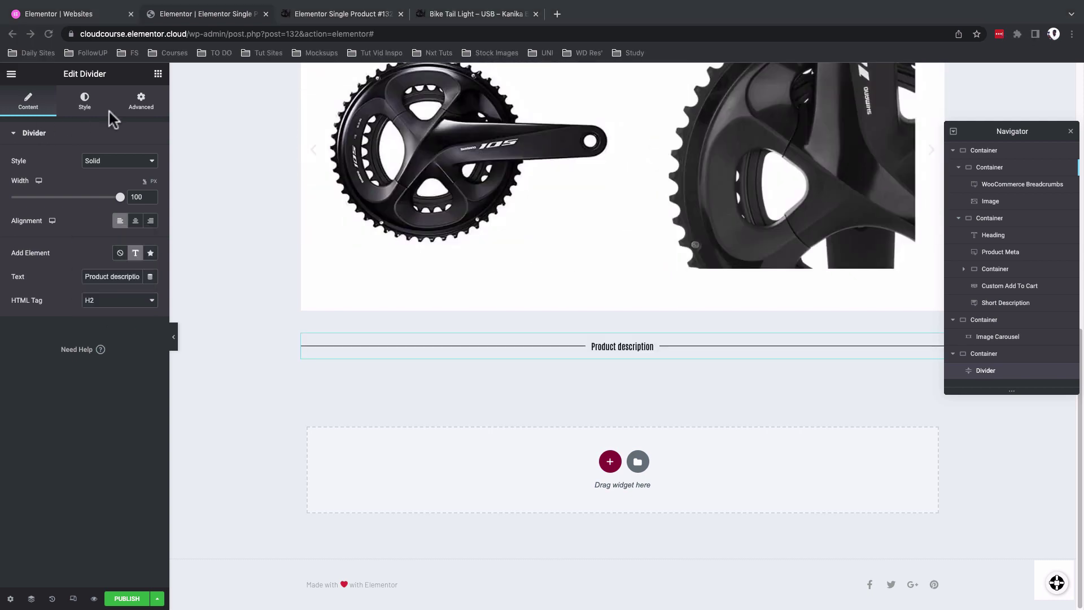
- Apply the global font "Tittle / Head" to the divider's text
click(85, 101)
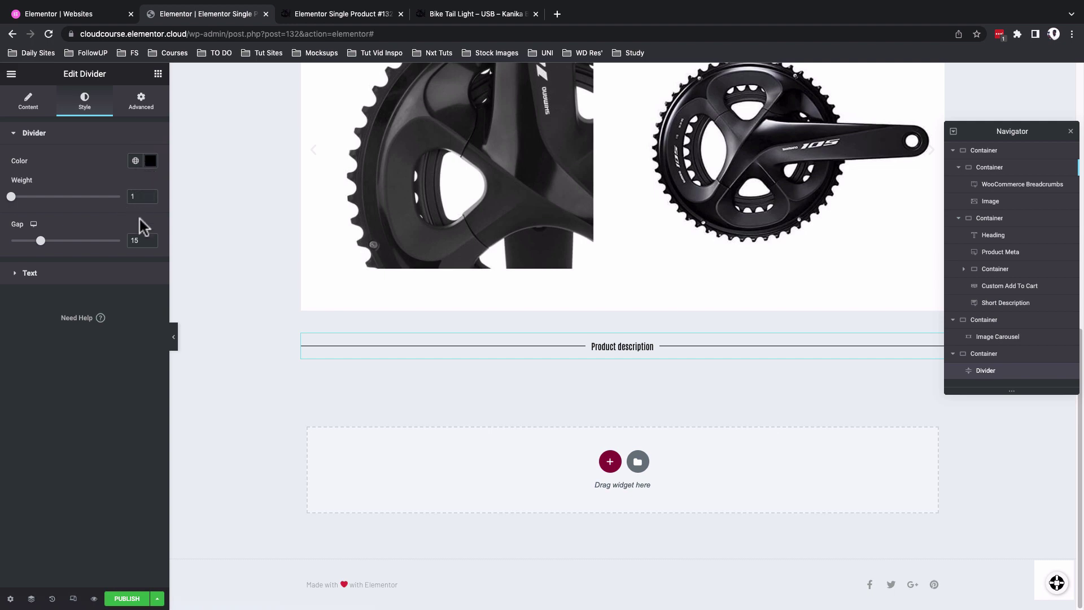
click(97, 276)
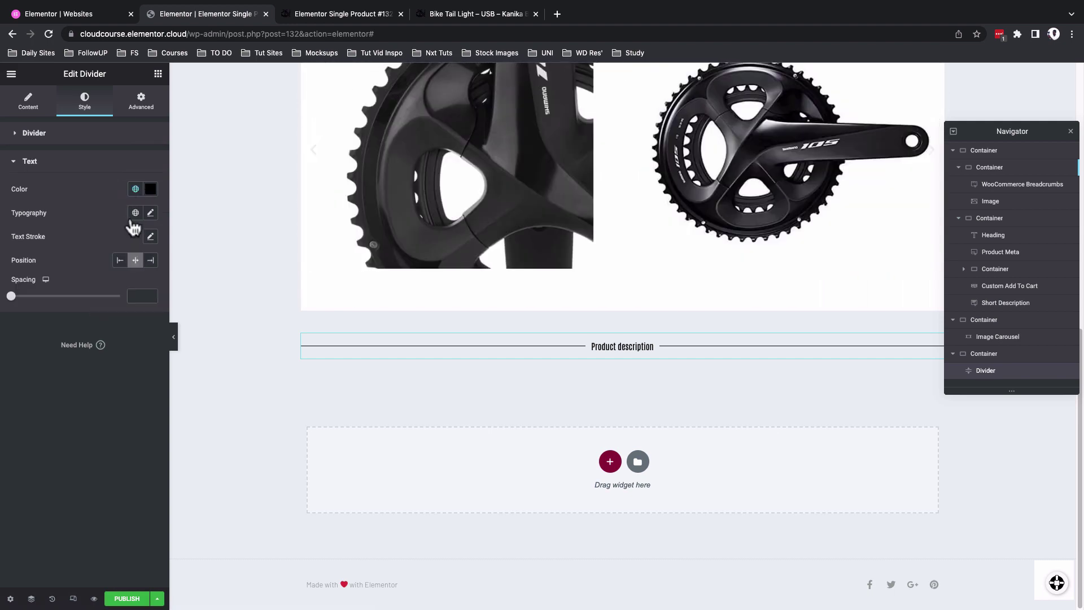
click(135, 213)
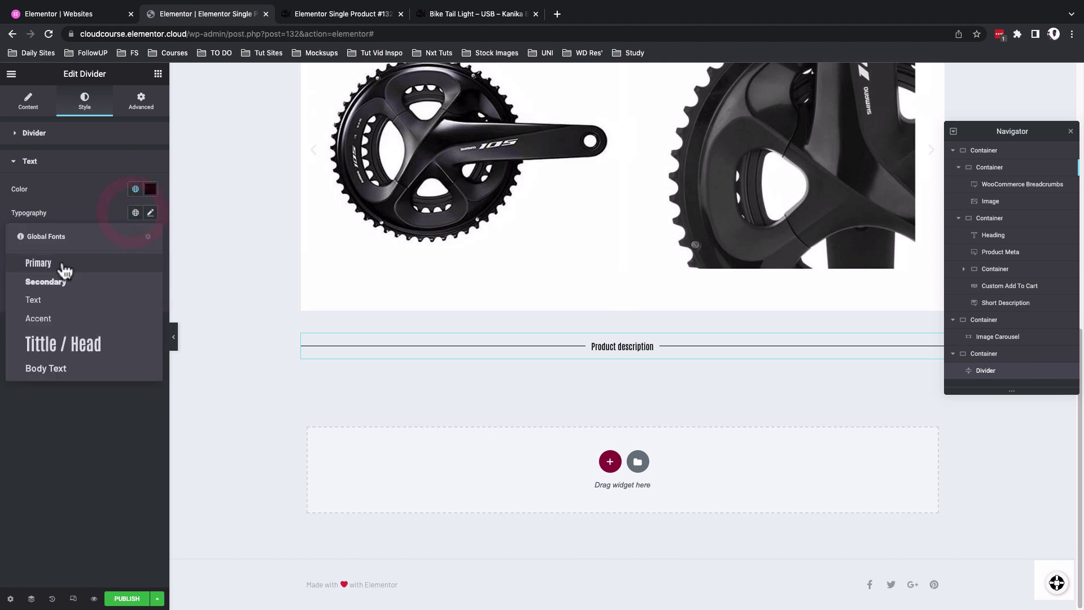
click(72, 353)
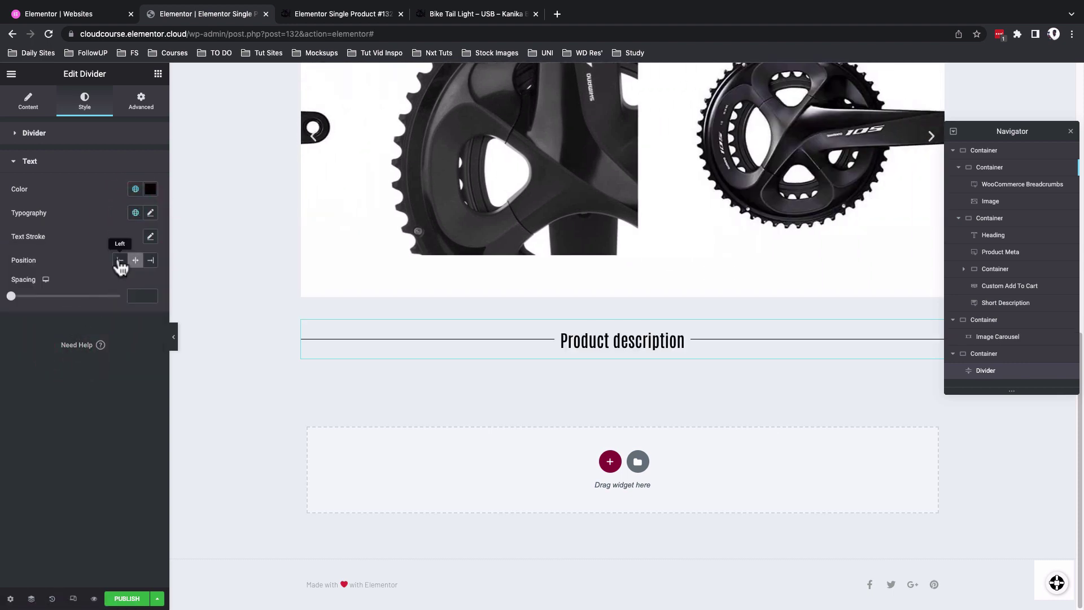
- Position the divider's text on the left and add a Product Data Tabs widget below the divider
click(121, 260)
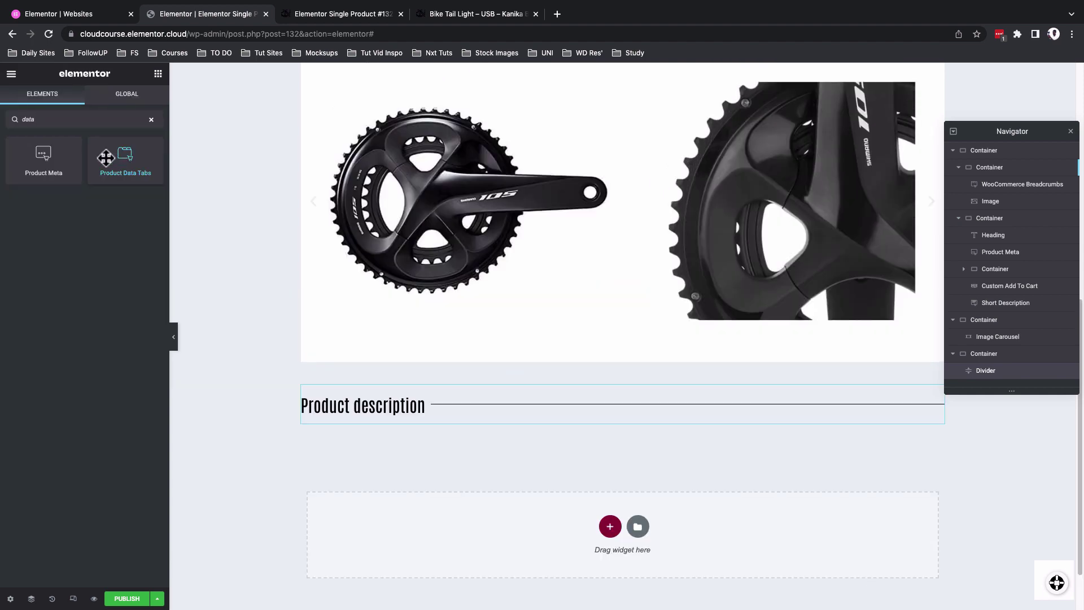
drag(106, 158, 412, 469)
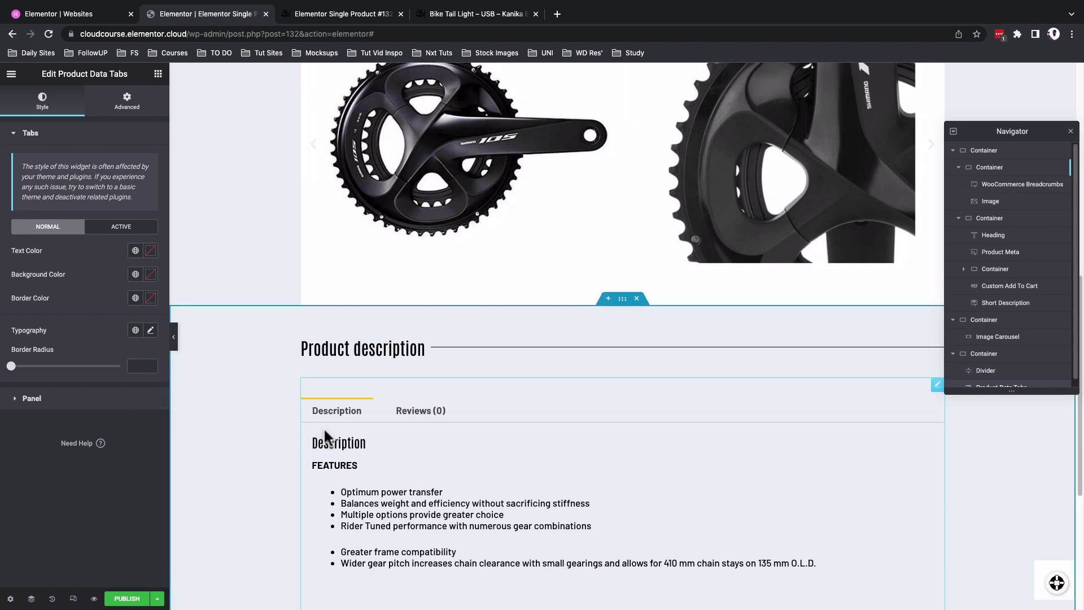
- Style the product tabs' normal state with white text, the global Secondary background color and the global Body Text font
scroll(326, 438, down, 2)
click(135, 274)
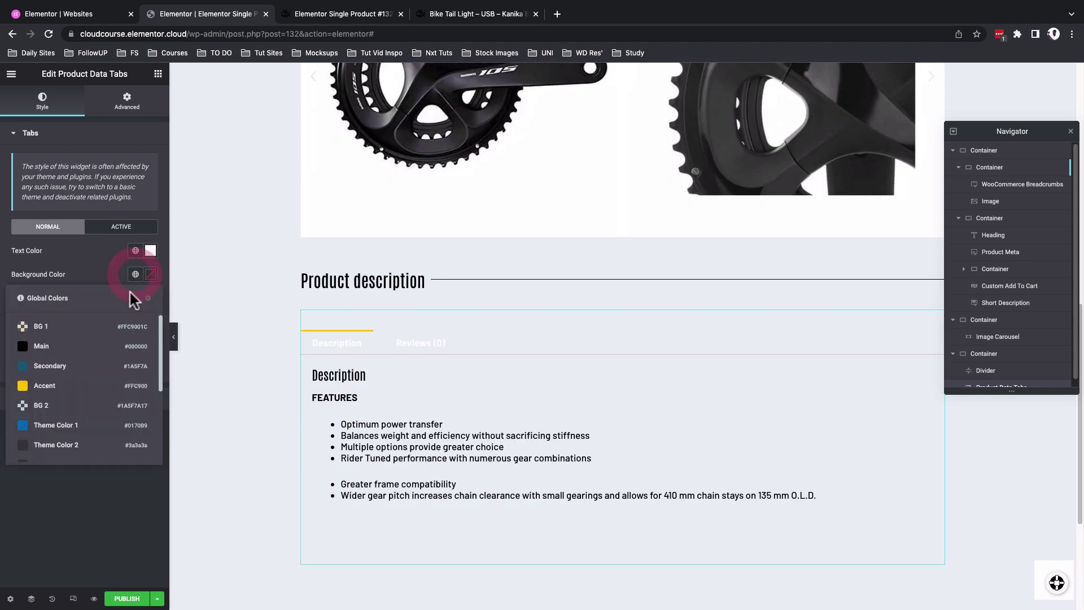
click(100, 371)
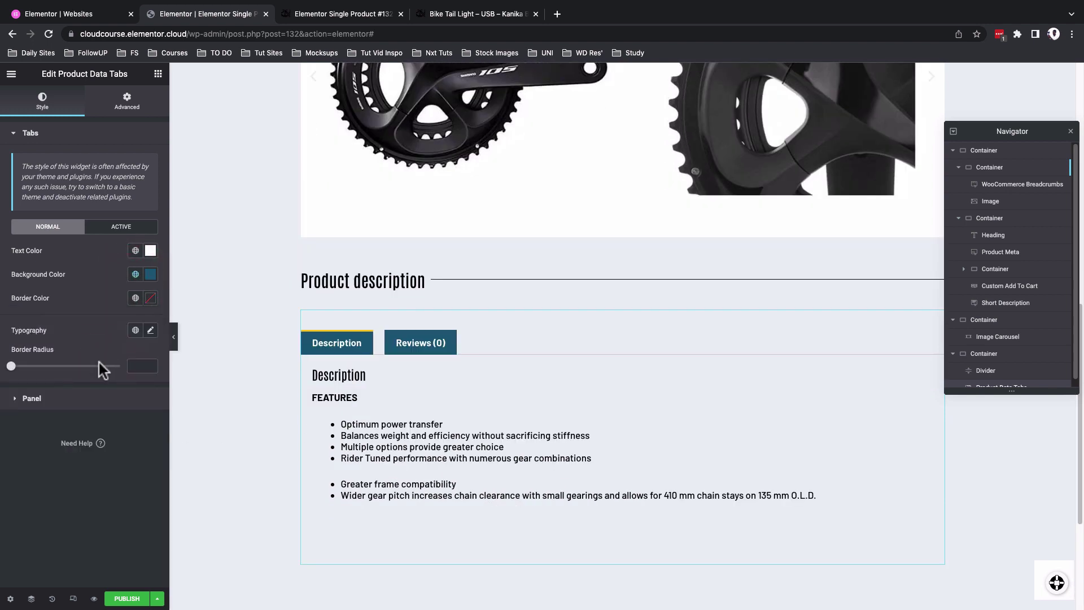
click(135, 331)
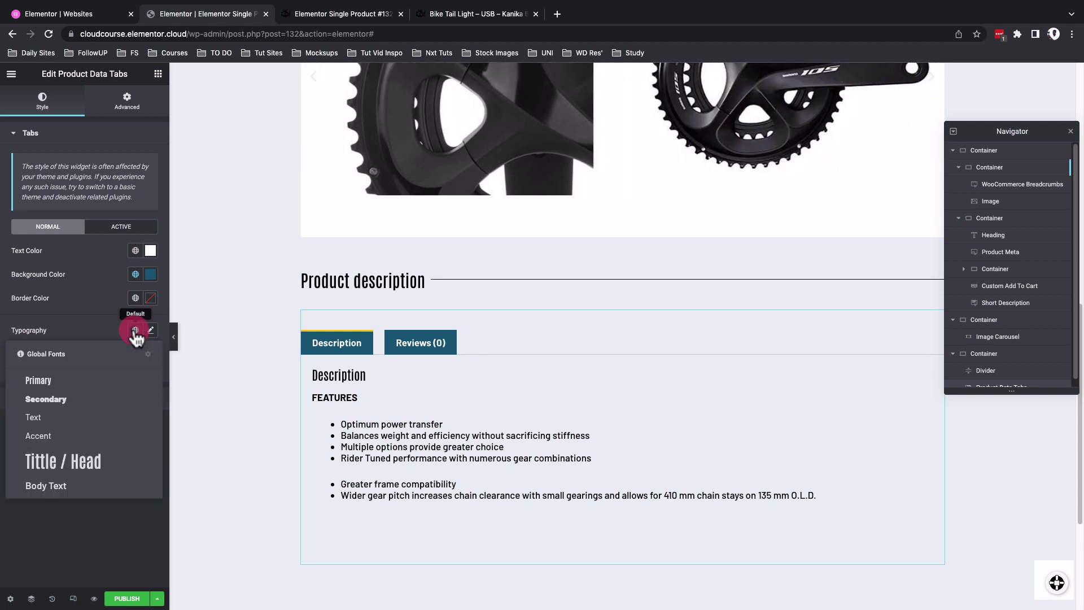
click(61, 487)
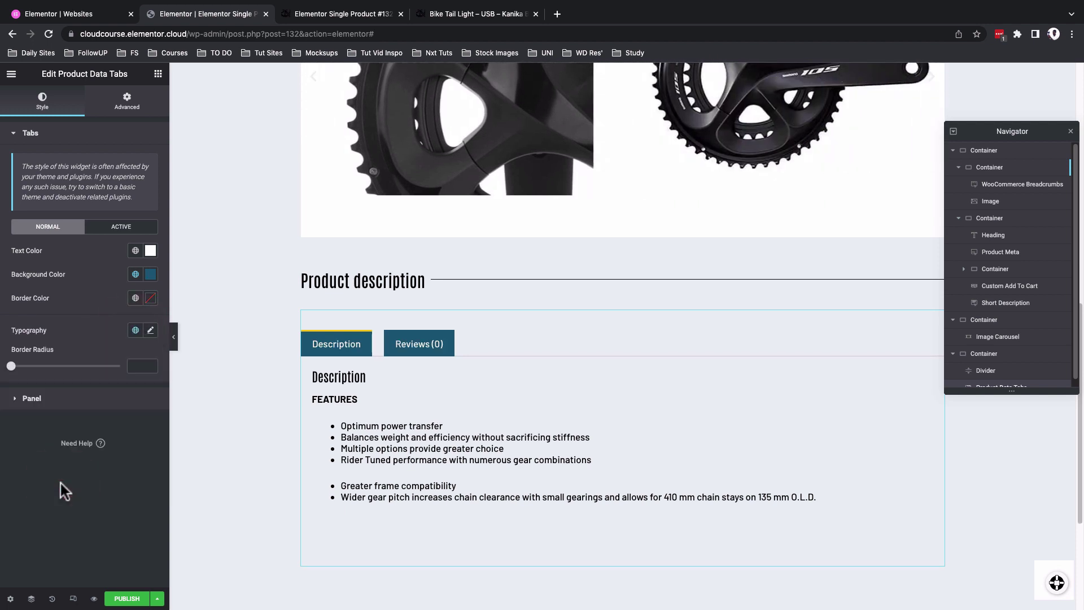
- Style the product tabs' active state with the global Secondary text color and a #FFFFFF background
click(108, 228)
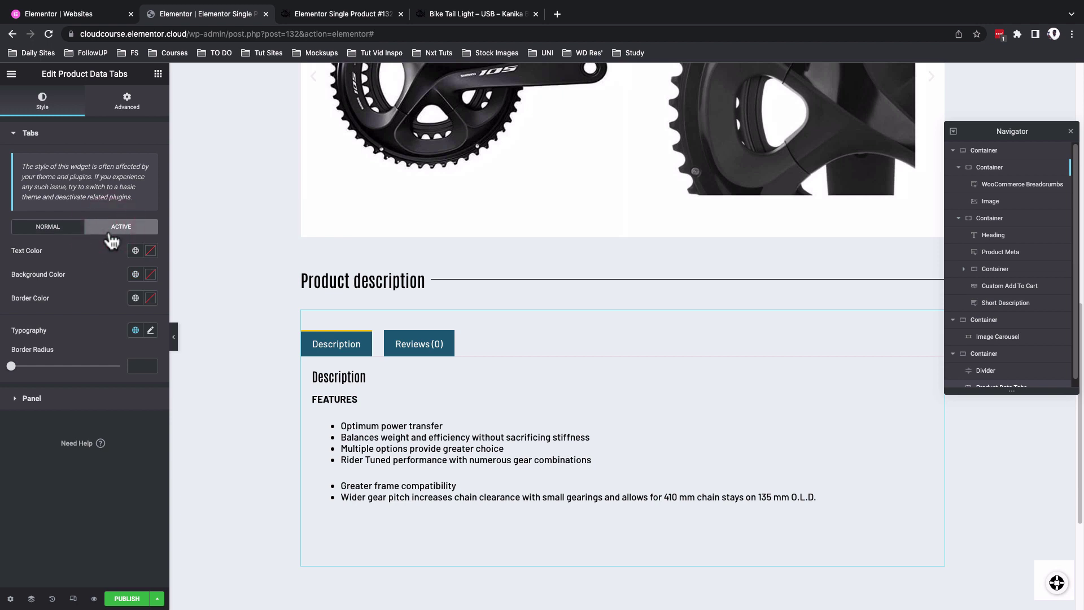
click(136, 253)
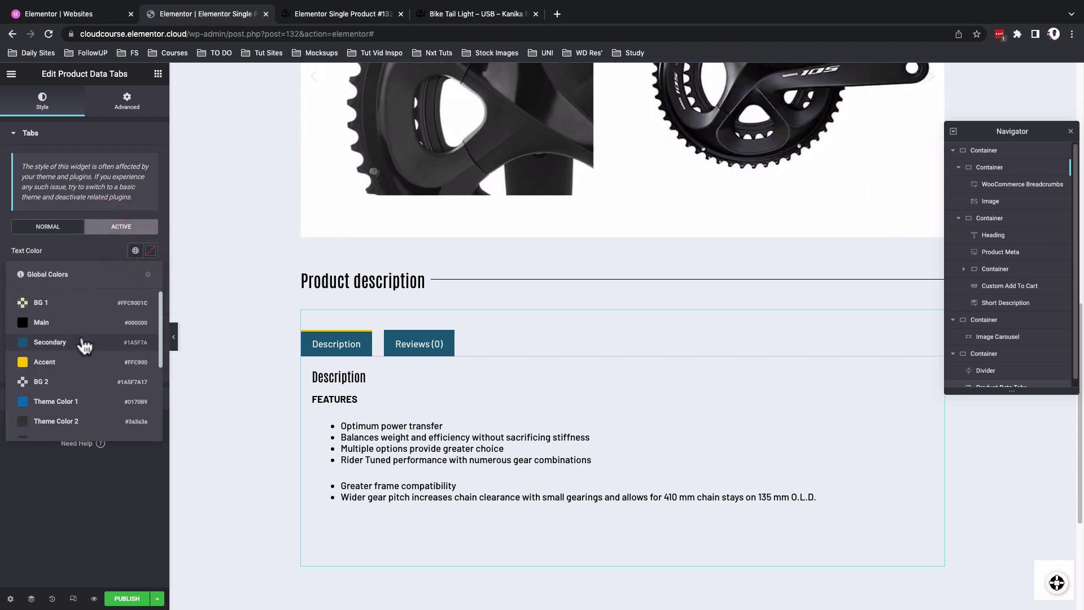
click(85, 343)
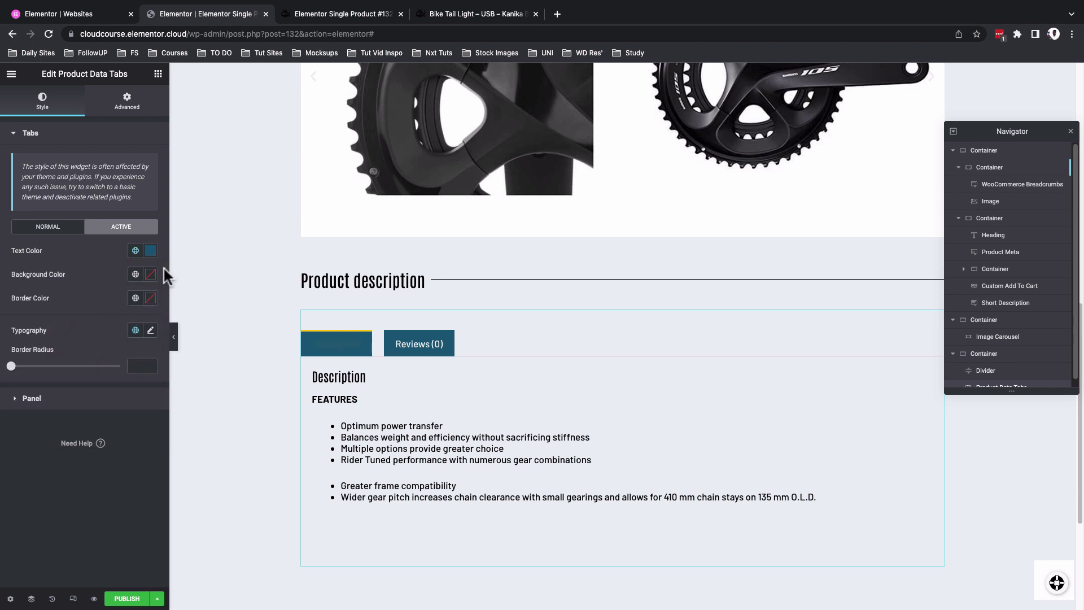
click(151, 275)
drag(58, 346, 10, 305)
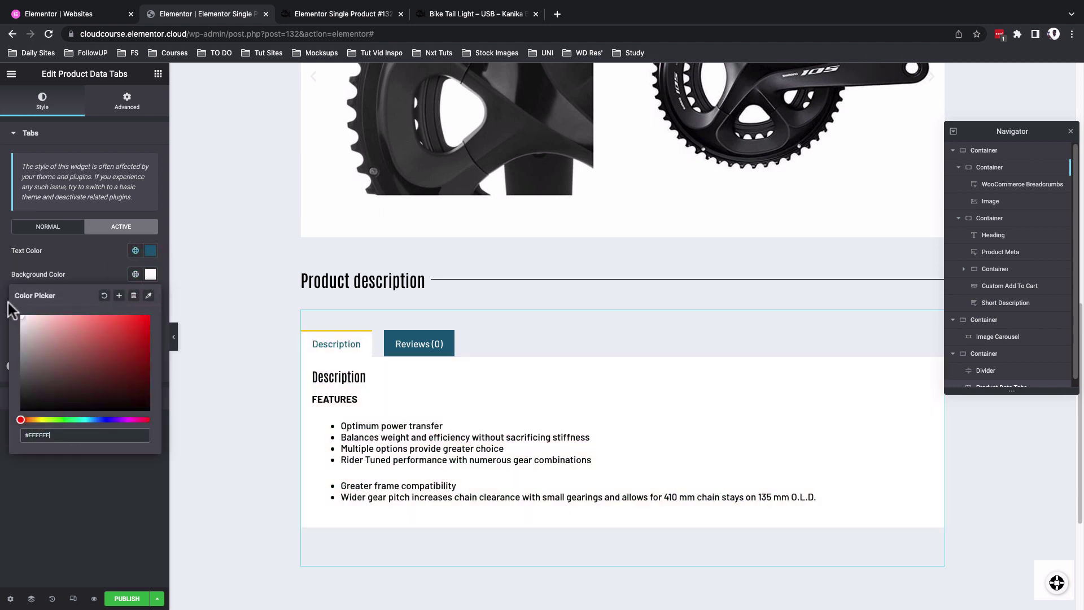
click(82, 268)
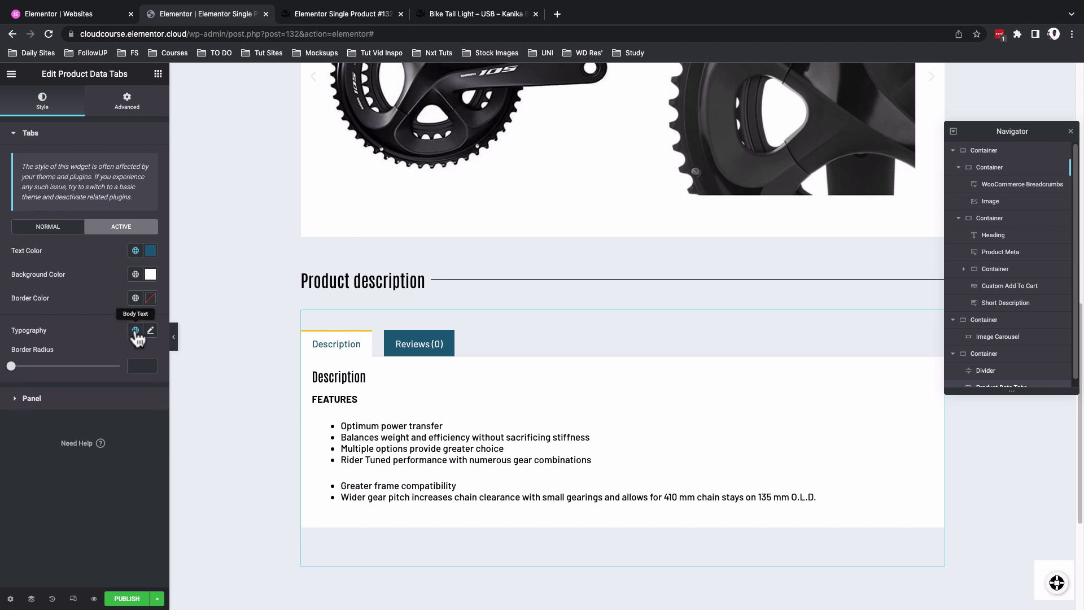
- Give the tabs' panel text the global Main color and Body Text font, and its heading the Tittle / Head font
click(63, 399)
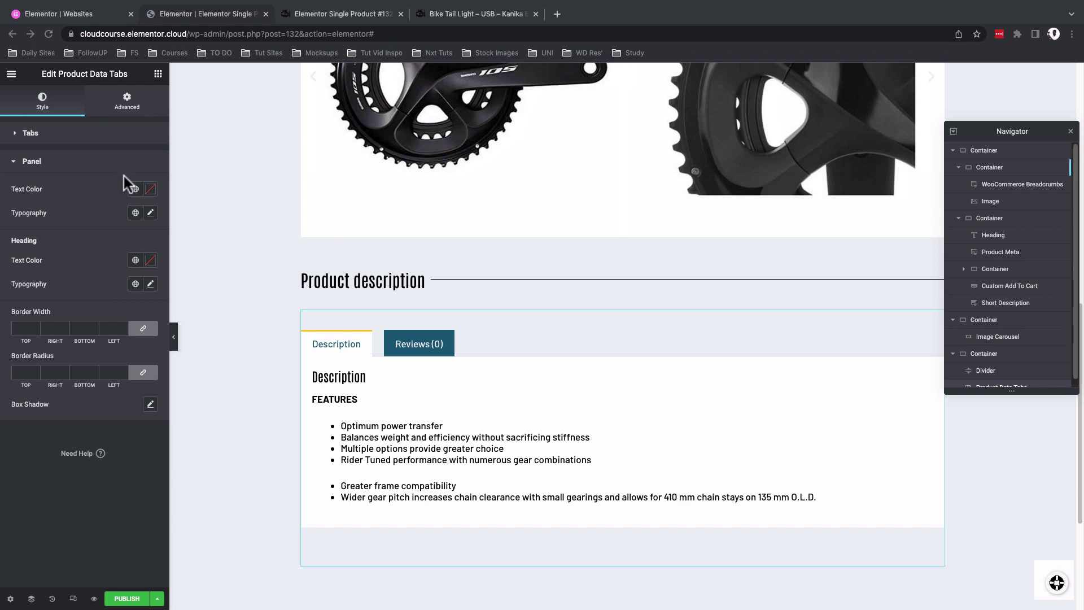
click(135, 189)
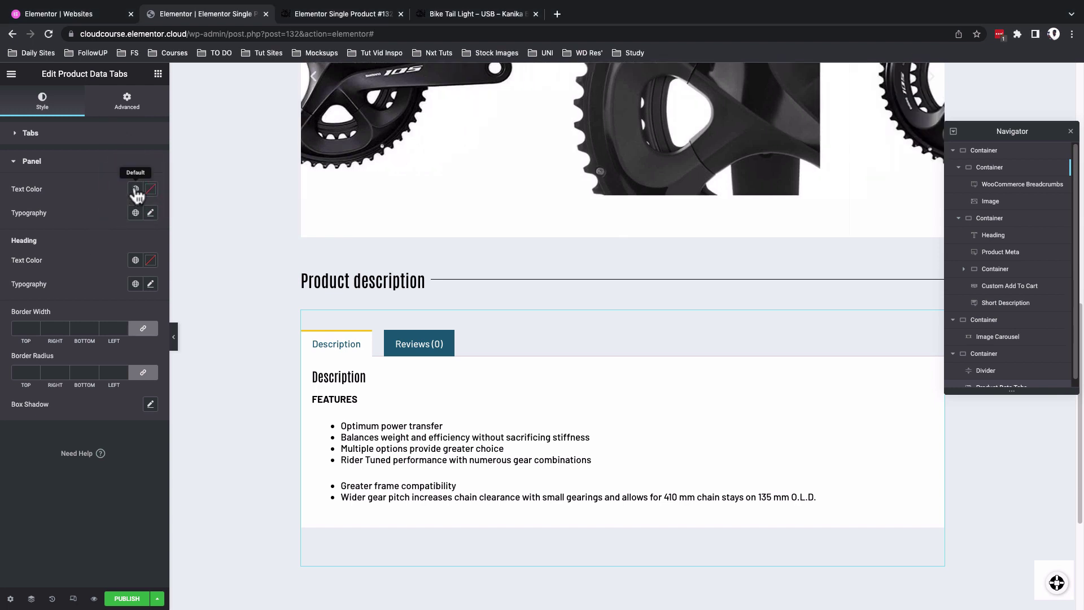
click(136, 188)
click(79, 257)
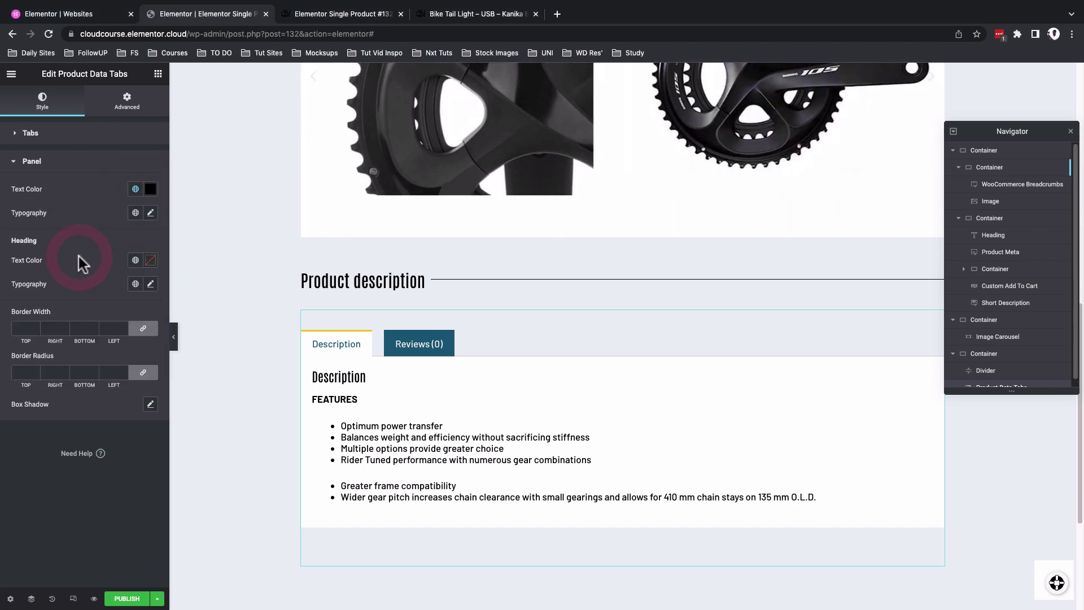
click(136, 214)
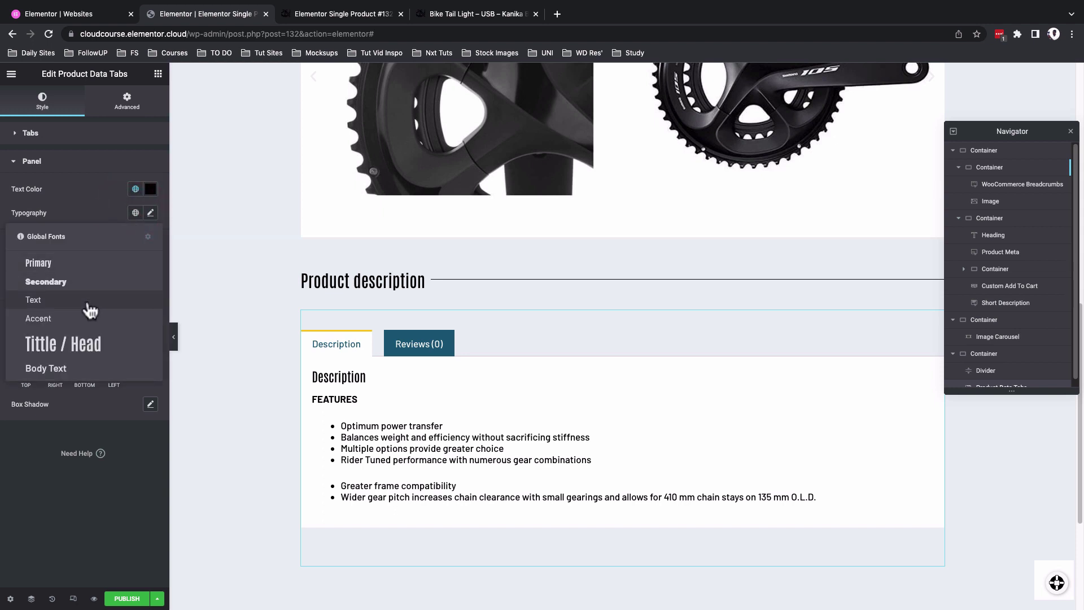
click(79, 368)
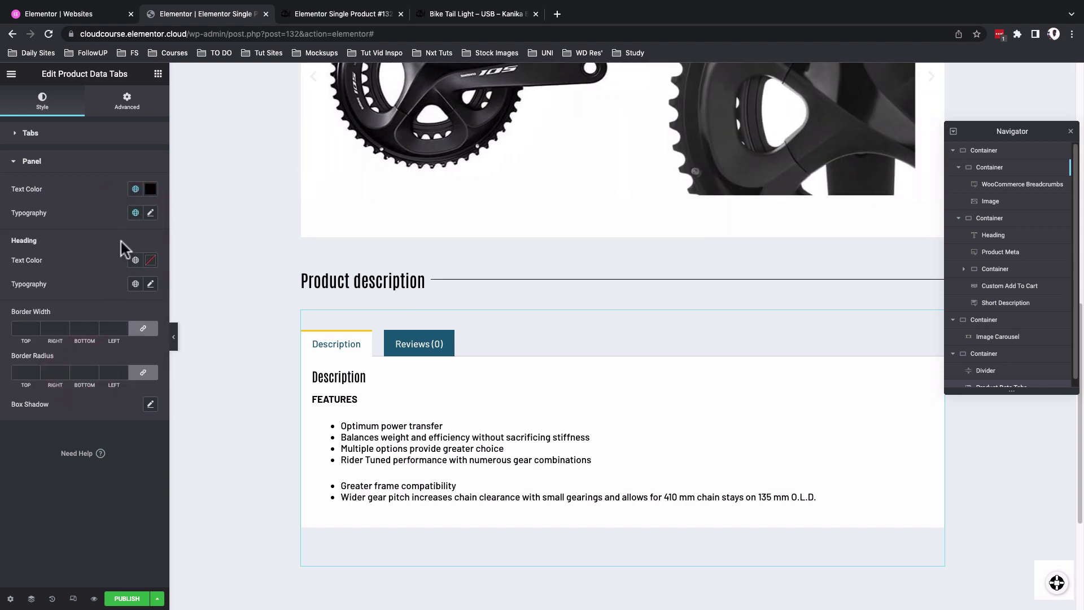
click(135, 284)
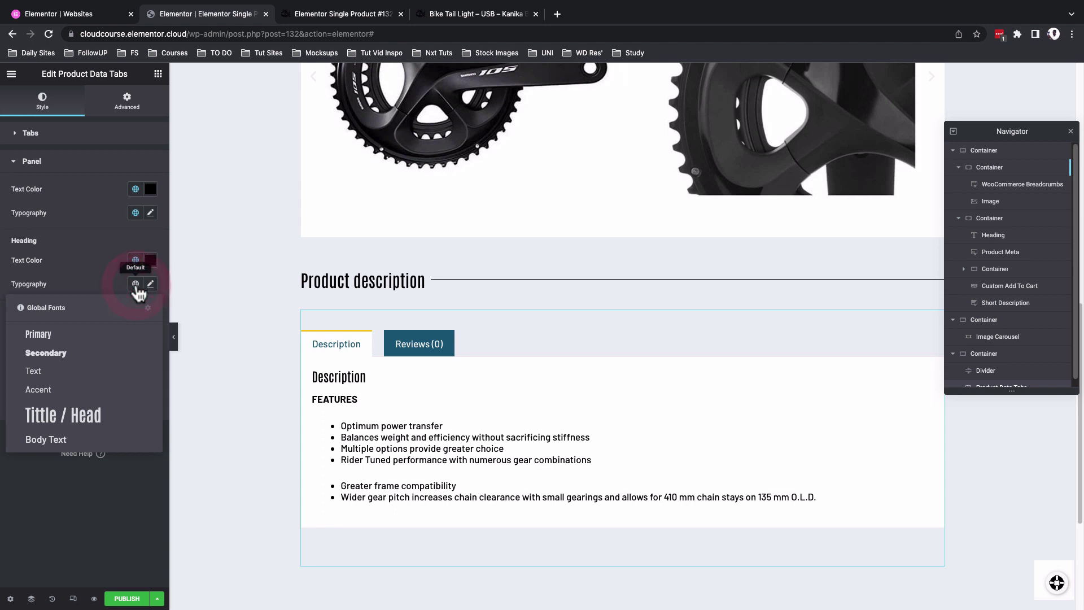
click(75, 417)
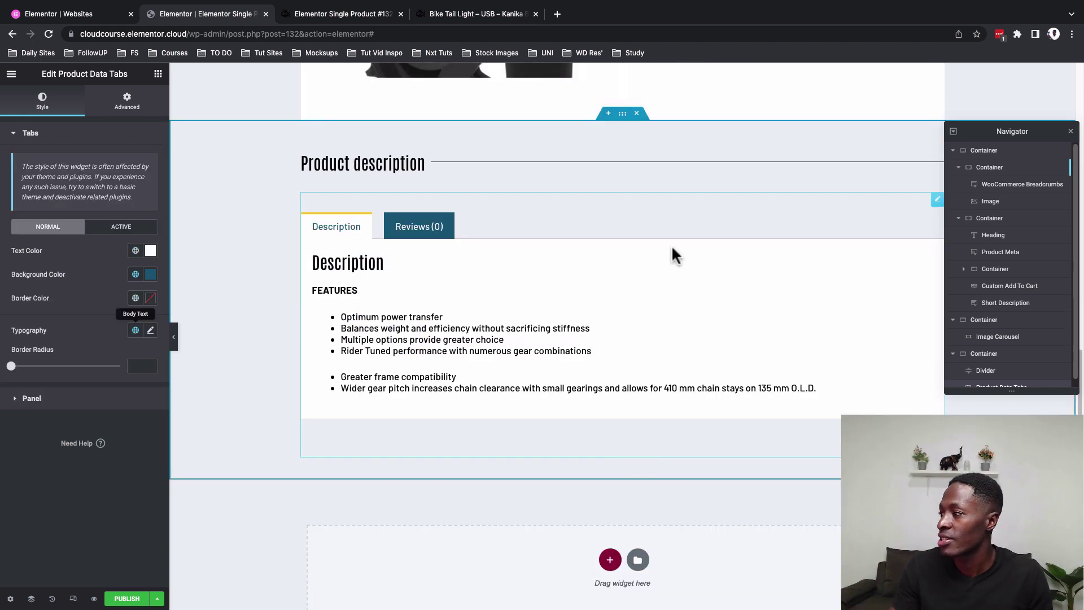
- Duplicate the product description container and change the copy's divider text to "Related products"
right_click(624, 114)
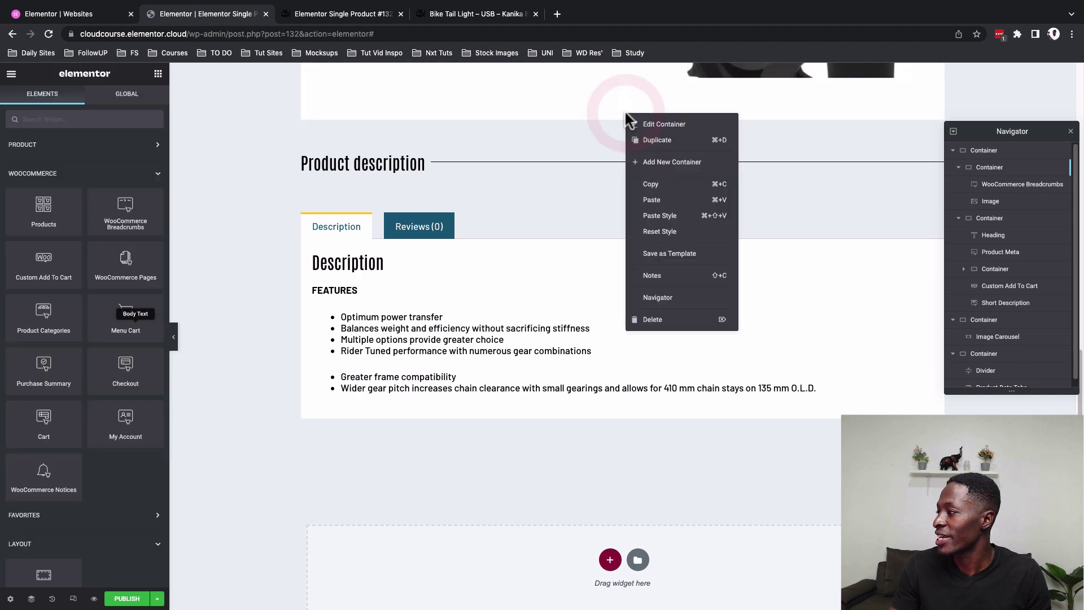
click(654, 140)
triple_click(105, 276)
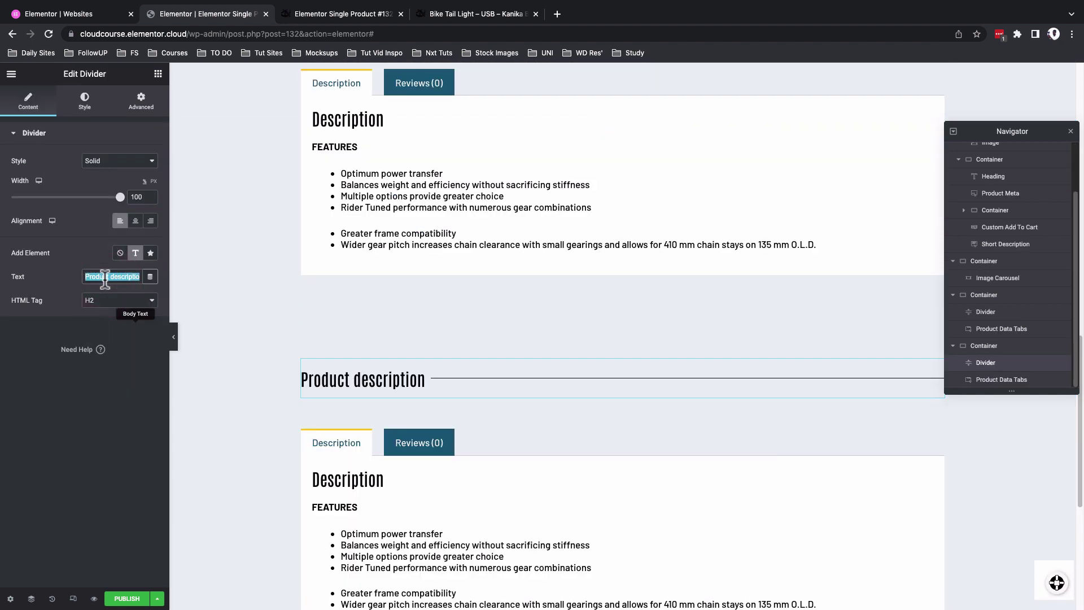
text(Related products)
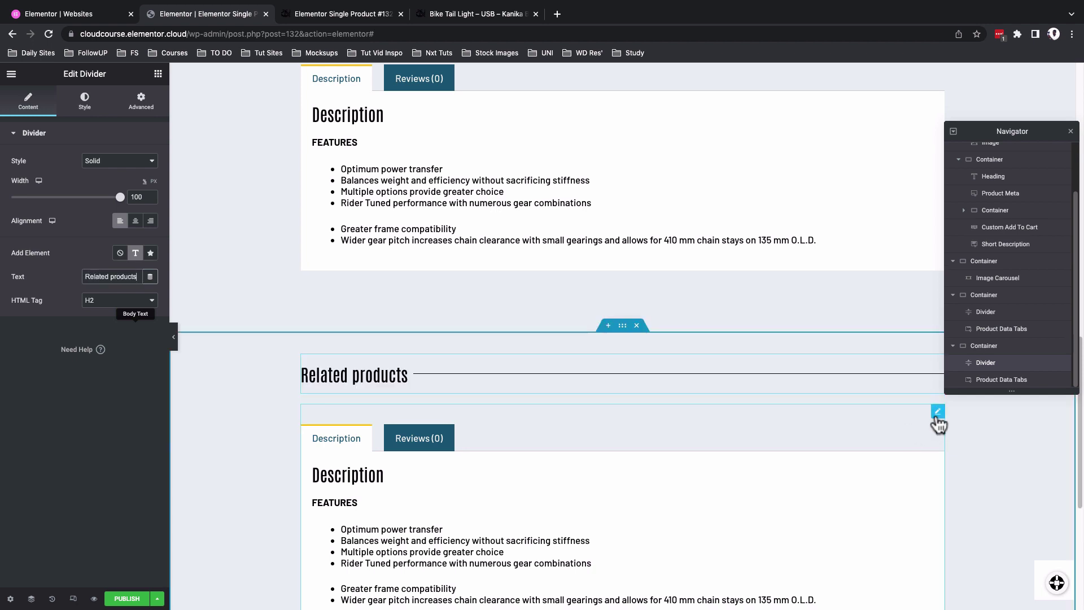
- Replace the duplicated Product Data Tabs below the "Related products" divider with a Product Related widget
click(937, 412)
right_click(938, 419)
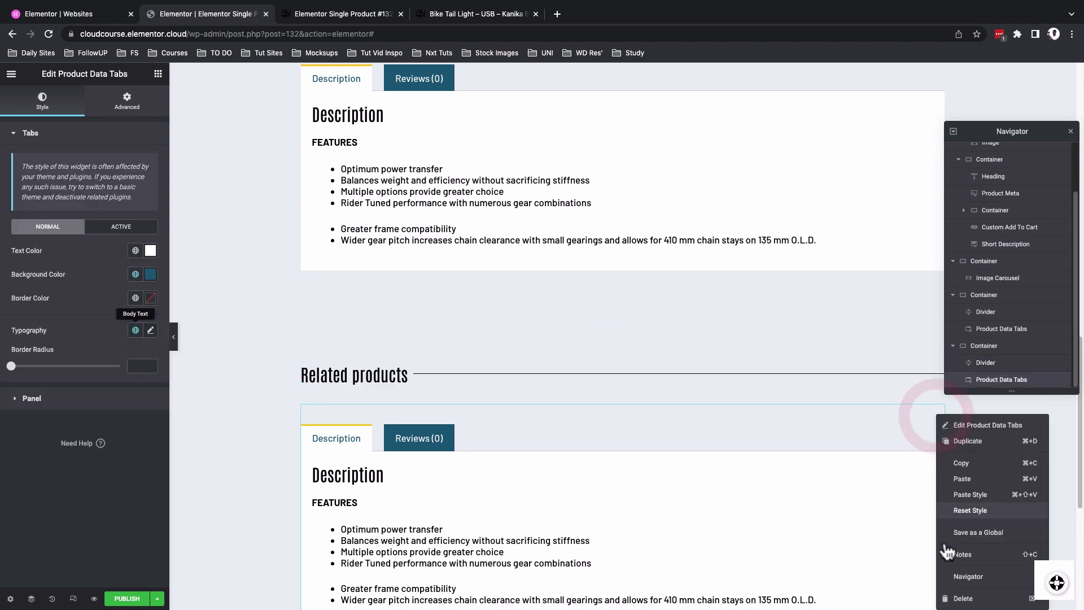
click(958, 600)
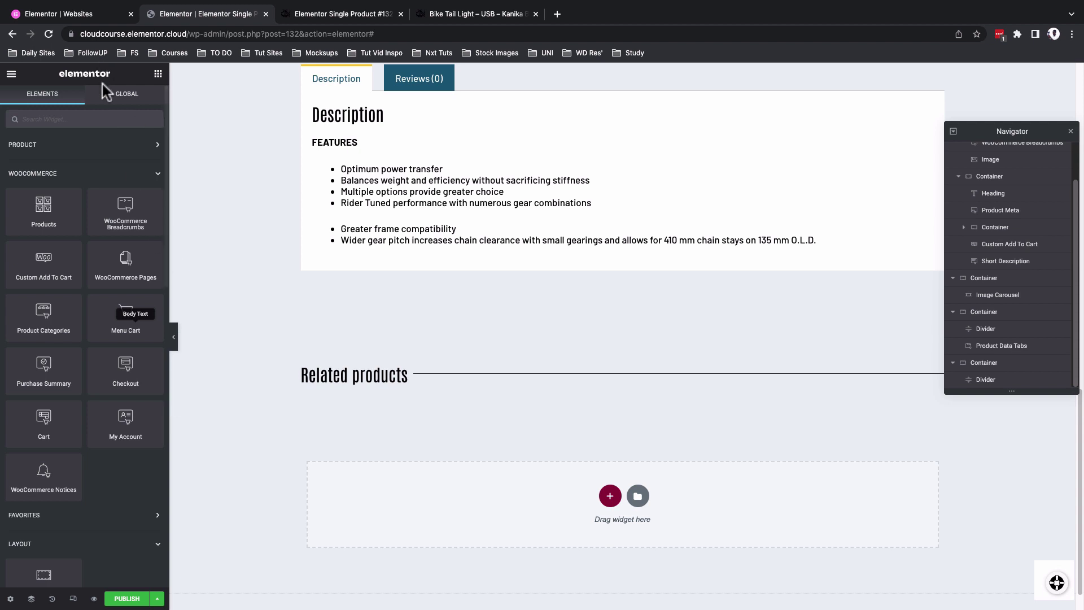
click(100, 126)
text(related)
drag(125, 158, 383, 412)
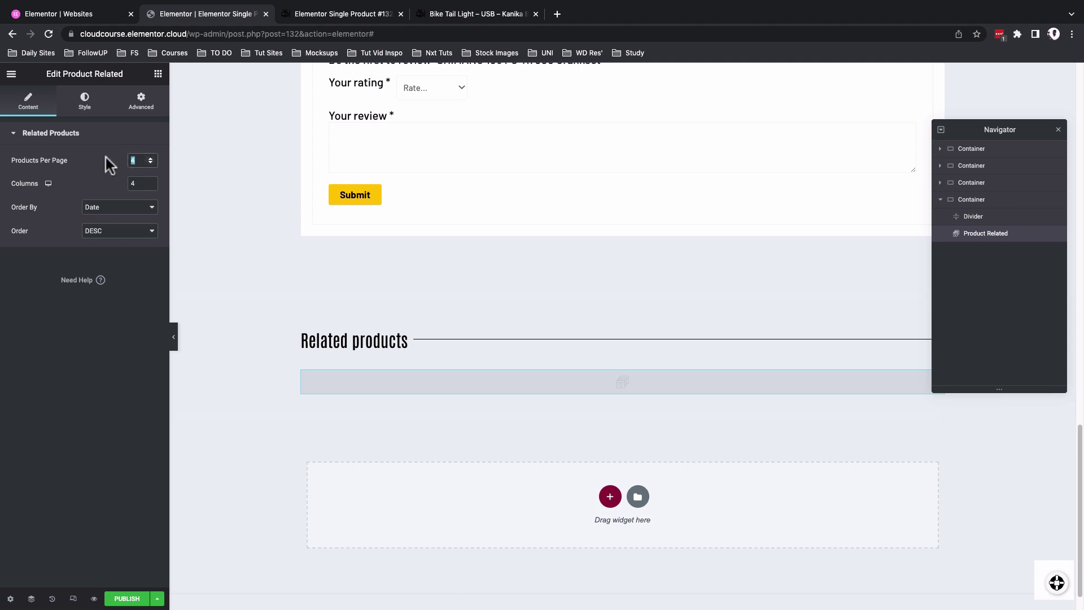
- Set the related products widget to 3 products per page in 3 columns
text(3)
key(Tab)
text(3)
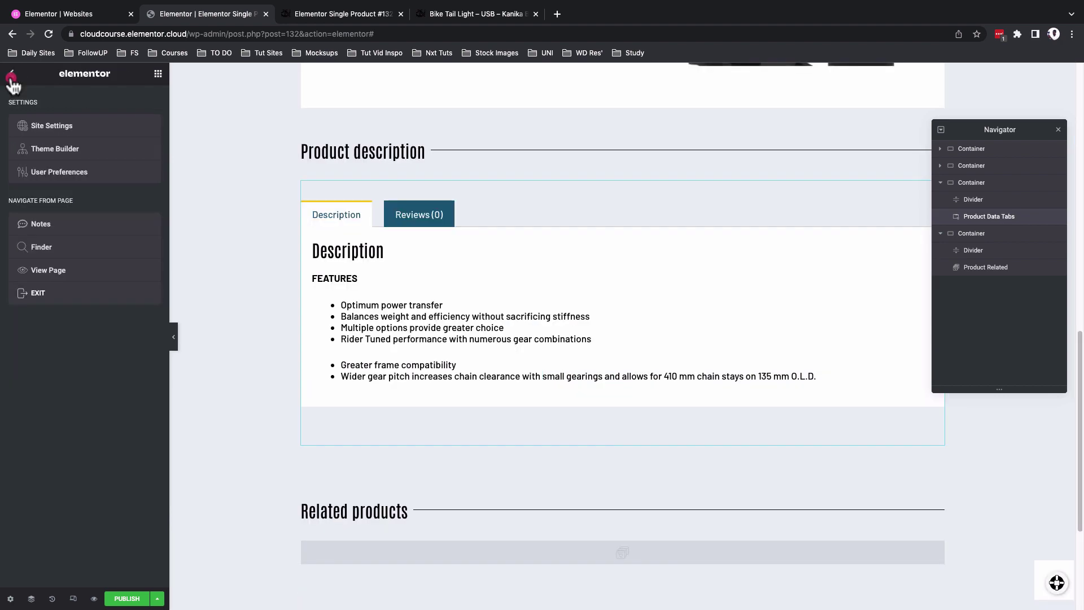
- Set the global Body Text font's line height to 27 px in the site settings and save the update
click(11, 76)
click(11, 72)
click(50, 128)
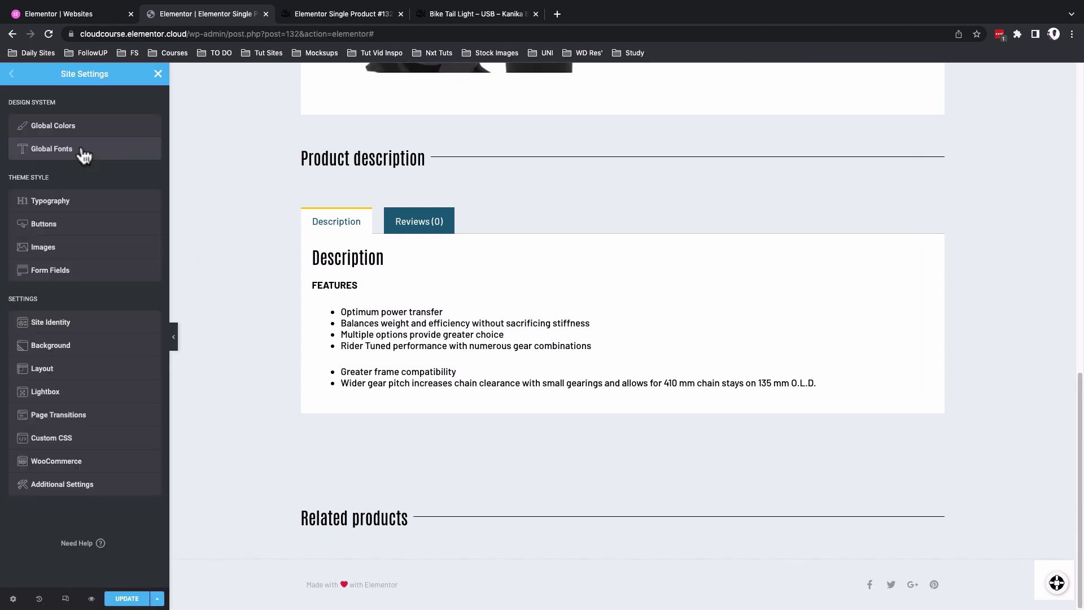
click(83, 152)
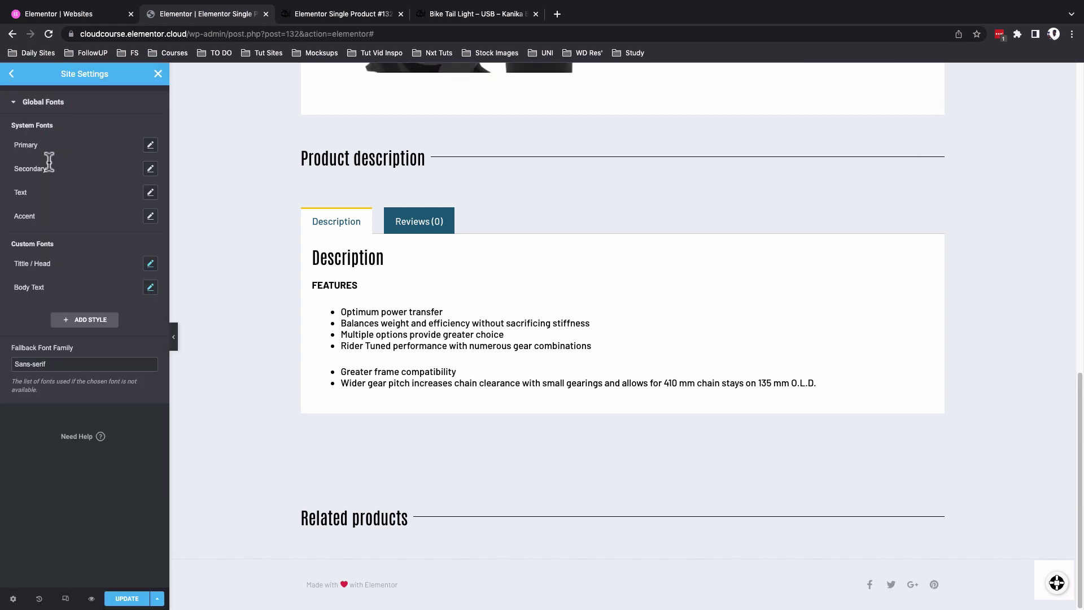
click(150, 288)
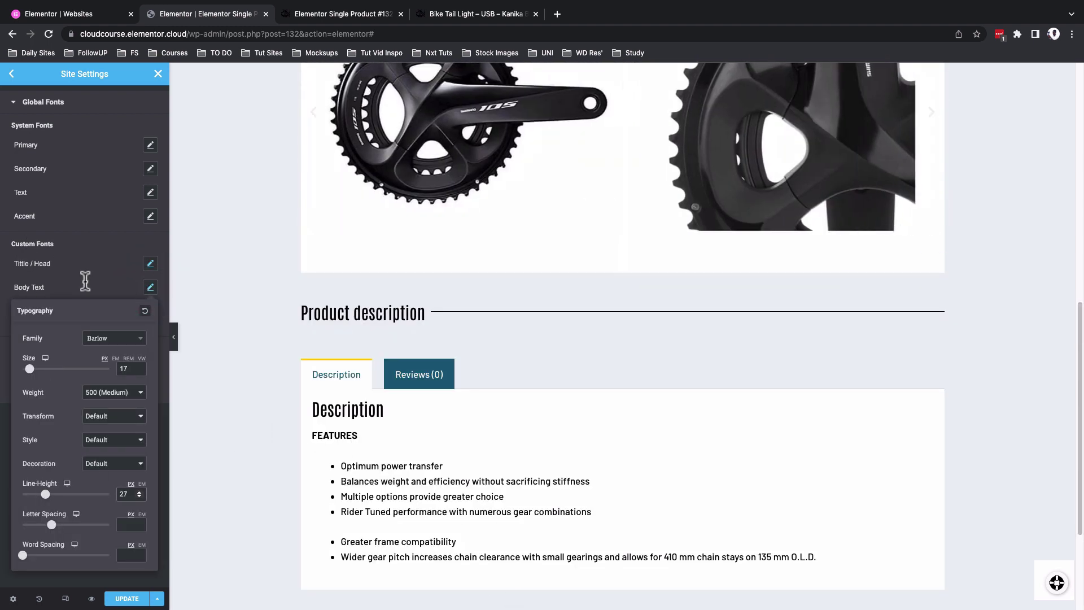
click(82, 285)
click(123, 598)
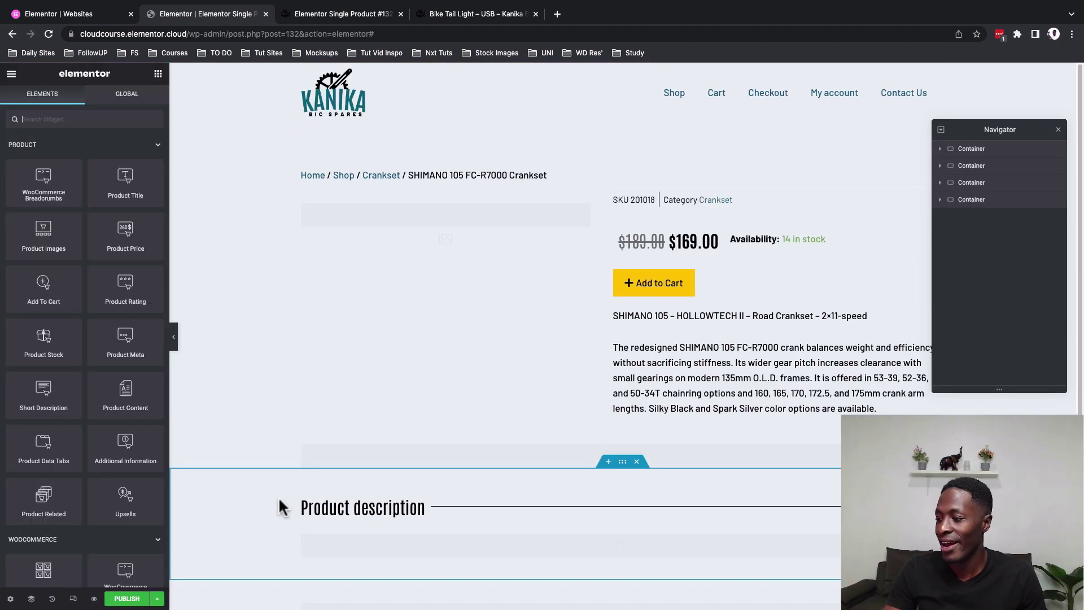
- Publish the template with a display condition that includes Products, and switch to the live product page's browser tab
scroll(278, 496, down, 10)
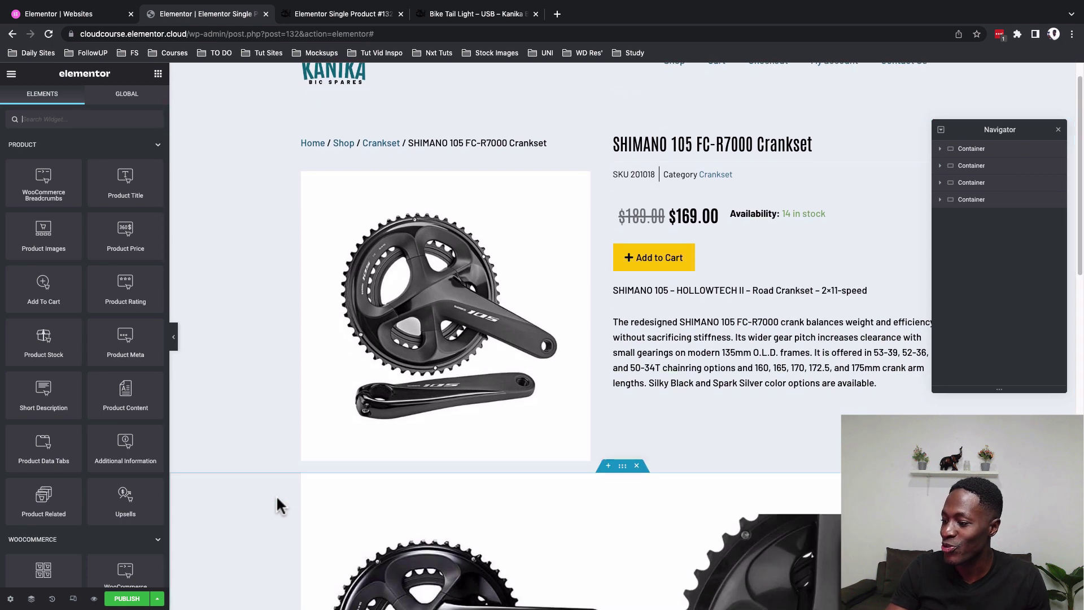
scroll(276, 494, down, 2)
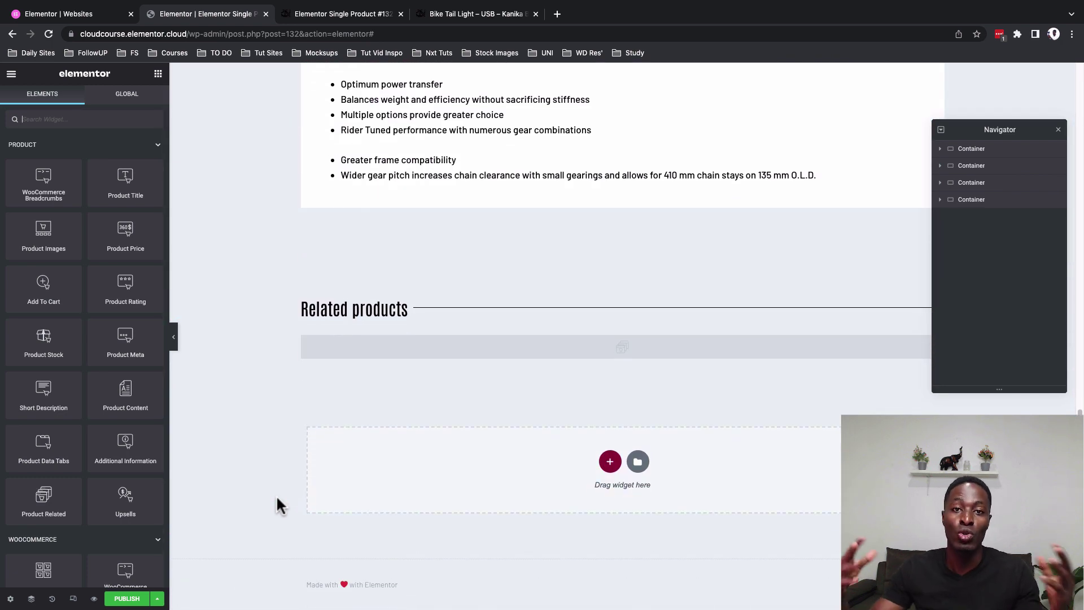
click(126, 598)
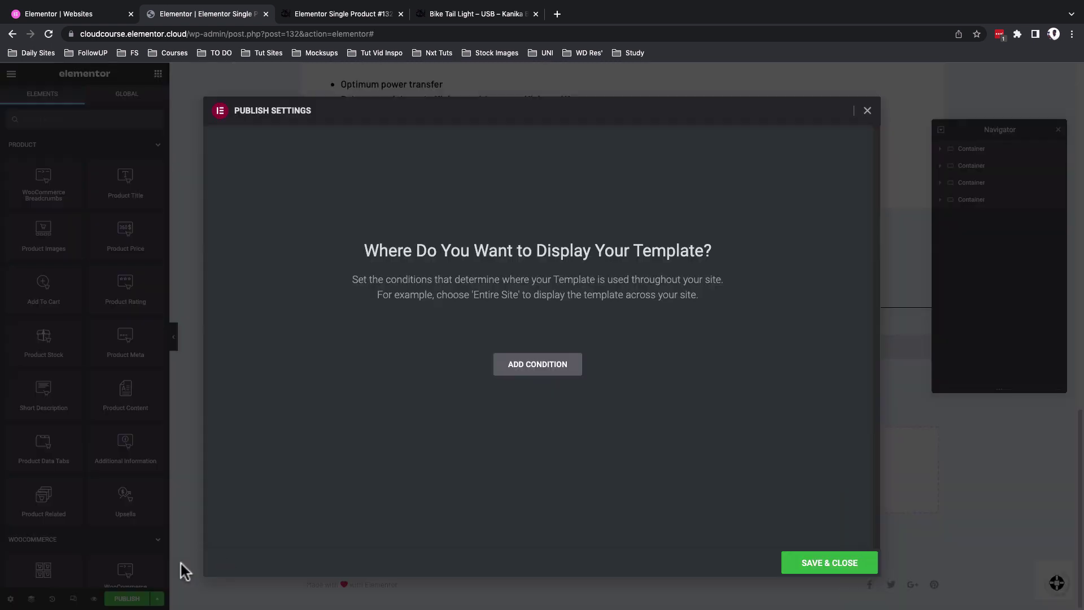
click(567, 375)
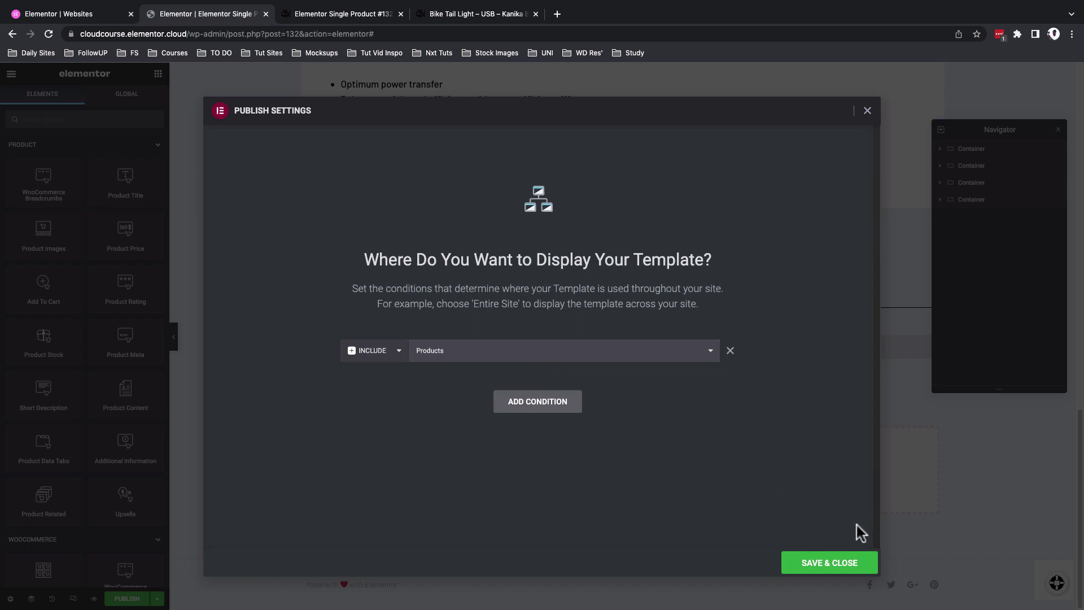
click(834, 562)
key(super+3)
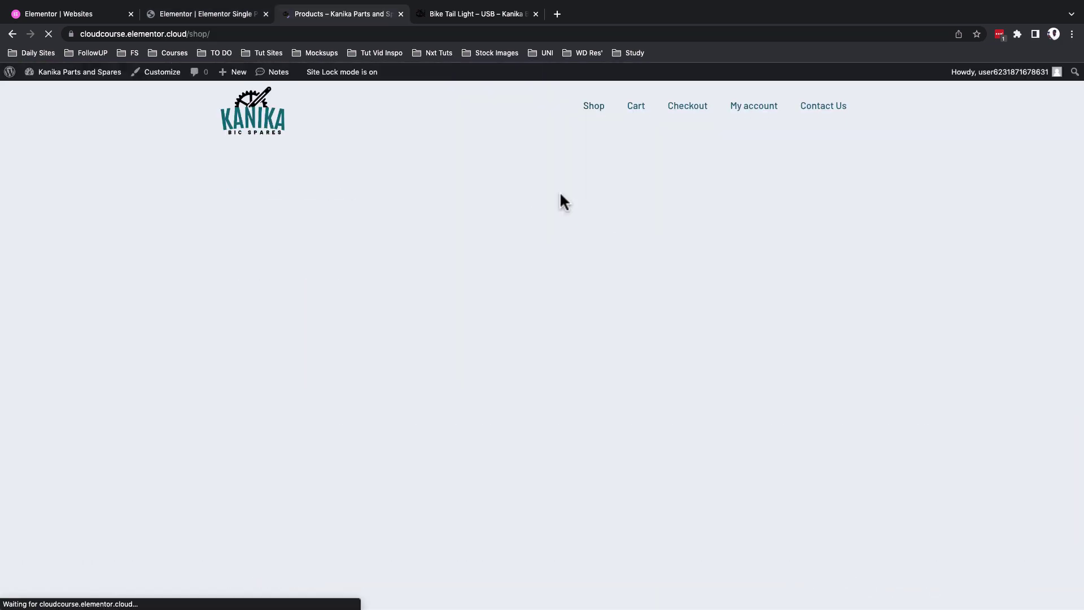
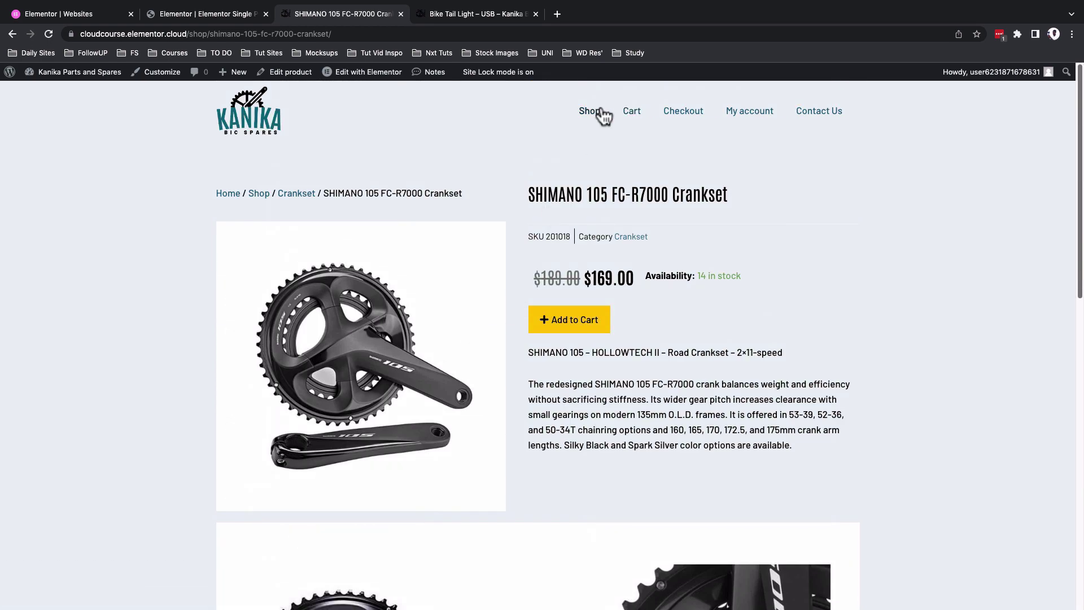
- Open the AIKATE Bike Seat product from the shop and review its page down to the related products
click(597, 115)
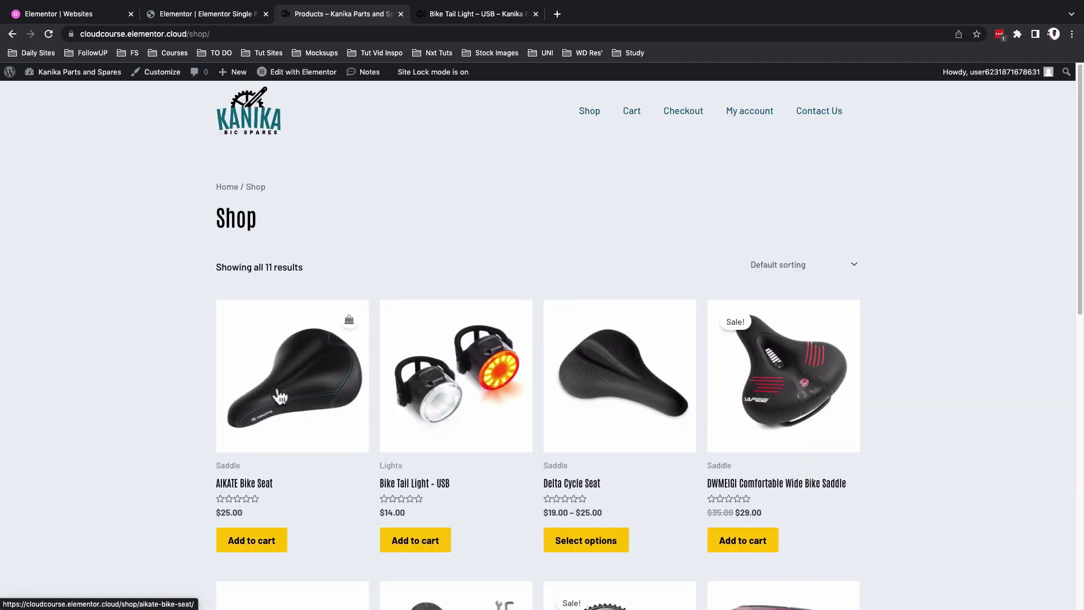
click(267, 396)
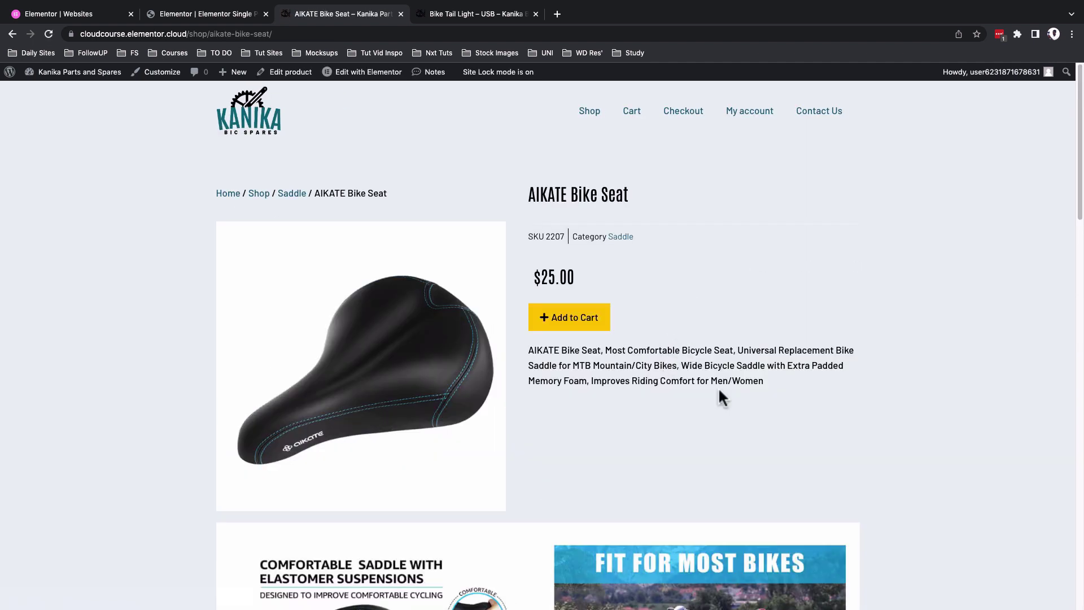
scroll(746, 452, down, 12)
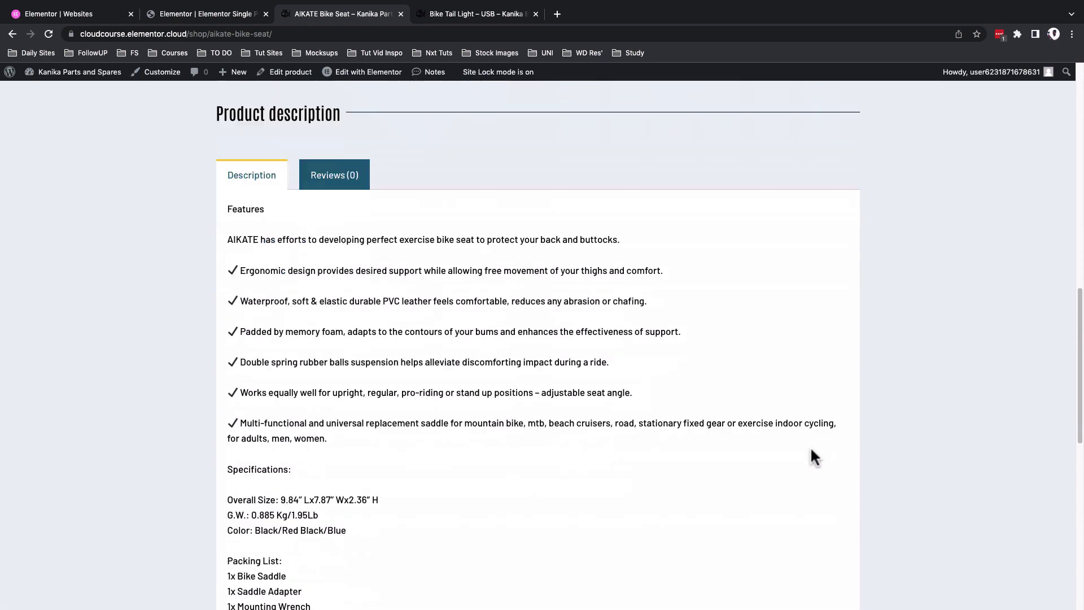
scroll(811, 450, down, 10)
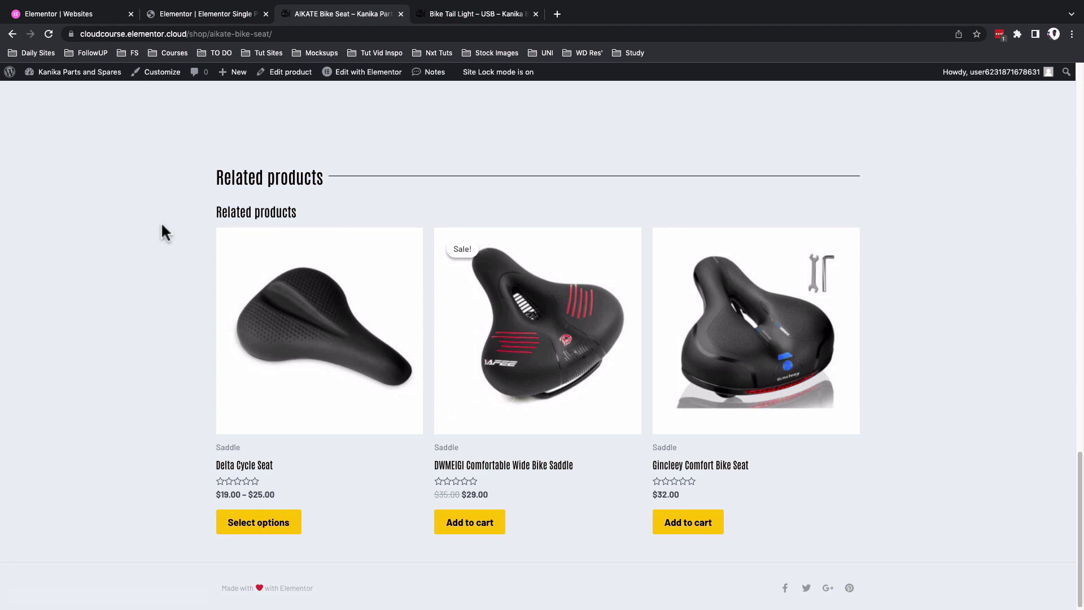
triple_click(249, 211)
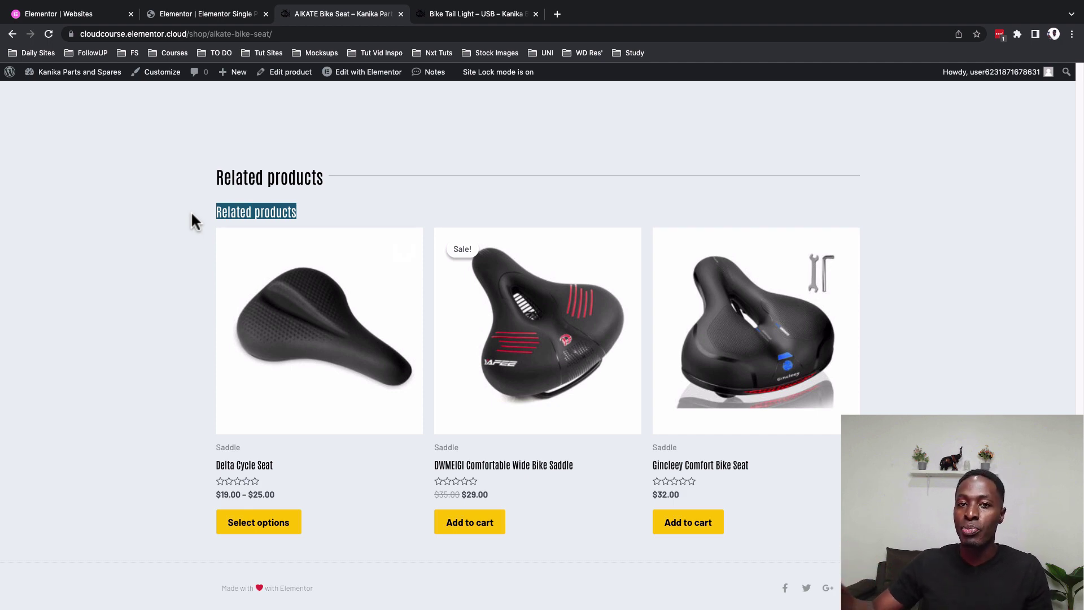
click(223, 213)
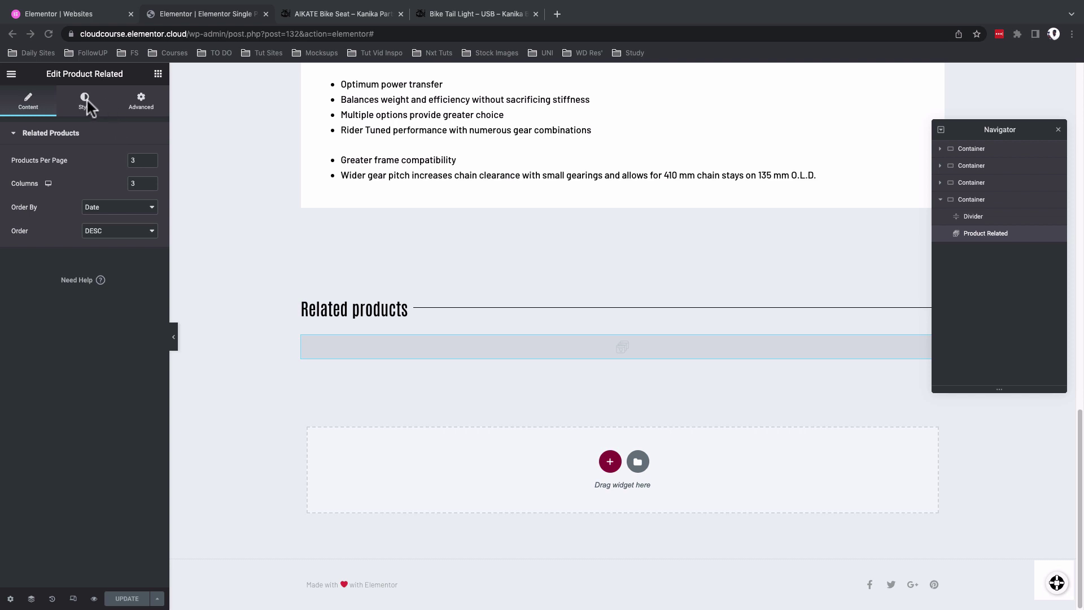
- Hide the Product Related widget's built-in heading, update the template, and check the related products section on the live page
click(85, 108)
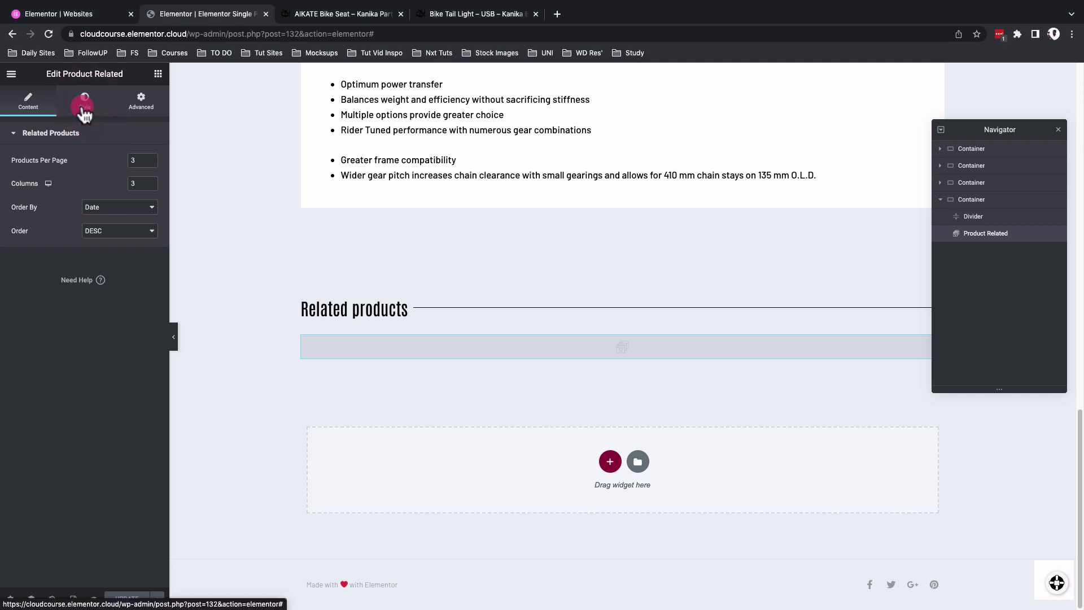
click(85, 111)
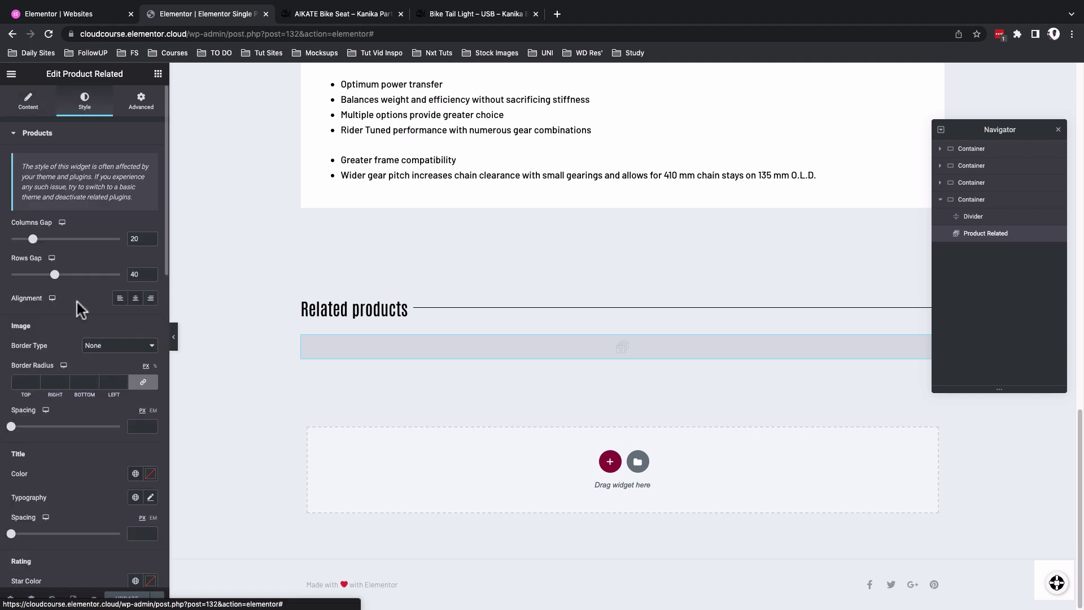
scroll(78, 426, down, 12)
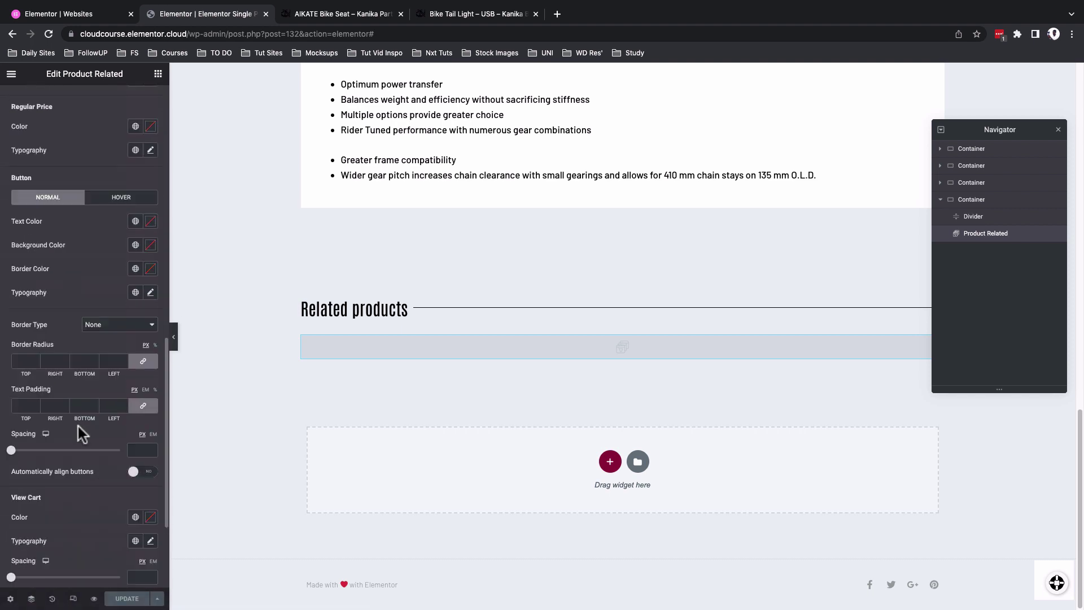
scroll(78, 426, down, 3)
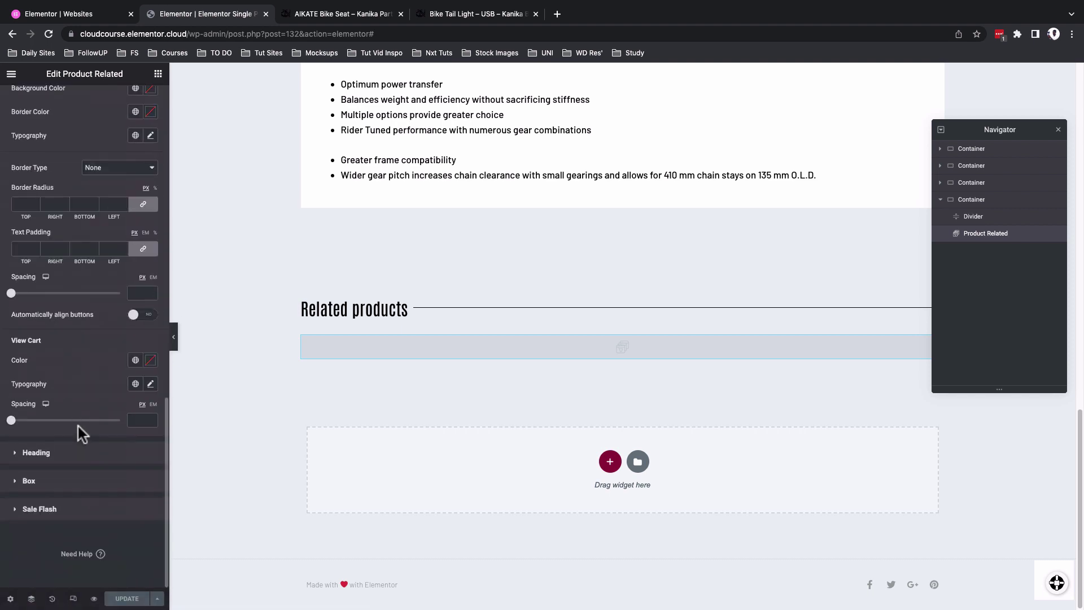
click(59, 454)
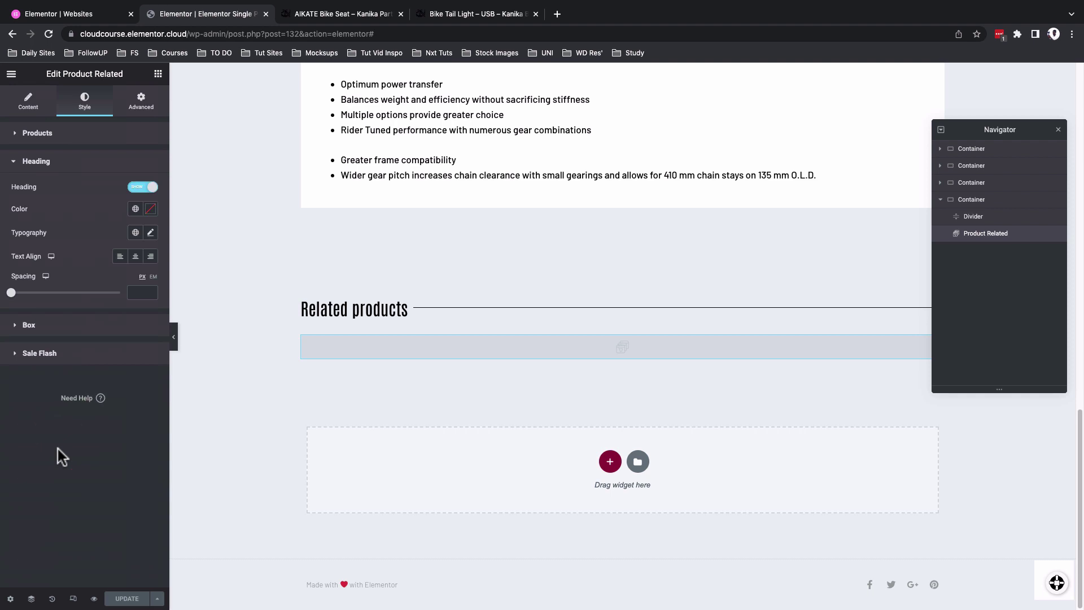
click(134, 192)
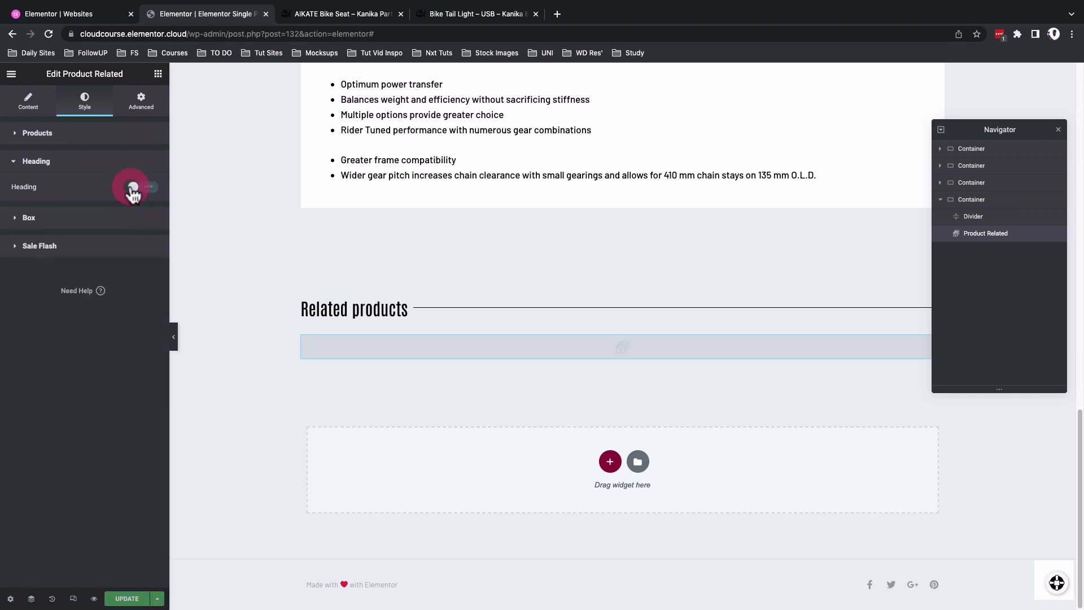
click(139, 600)
key(ctrl+Tab)
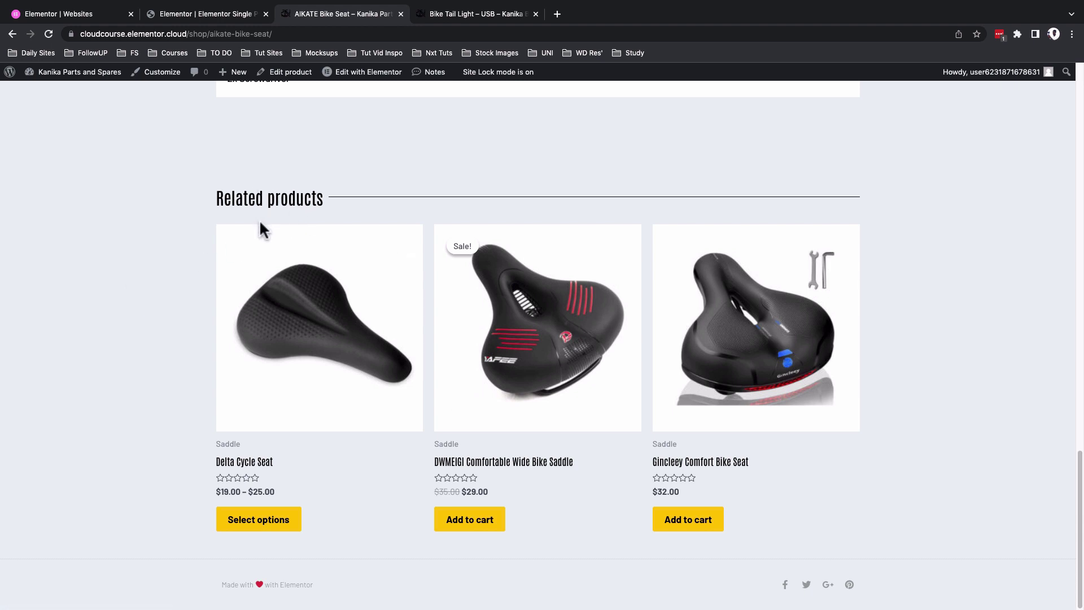
- Give the header container a white global background color, save the update, and return to editing the single product template
key(ctrl+shift+Tab)
click(623, 93)
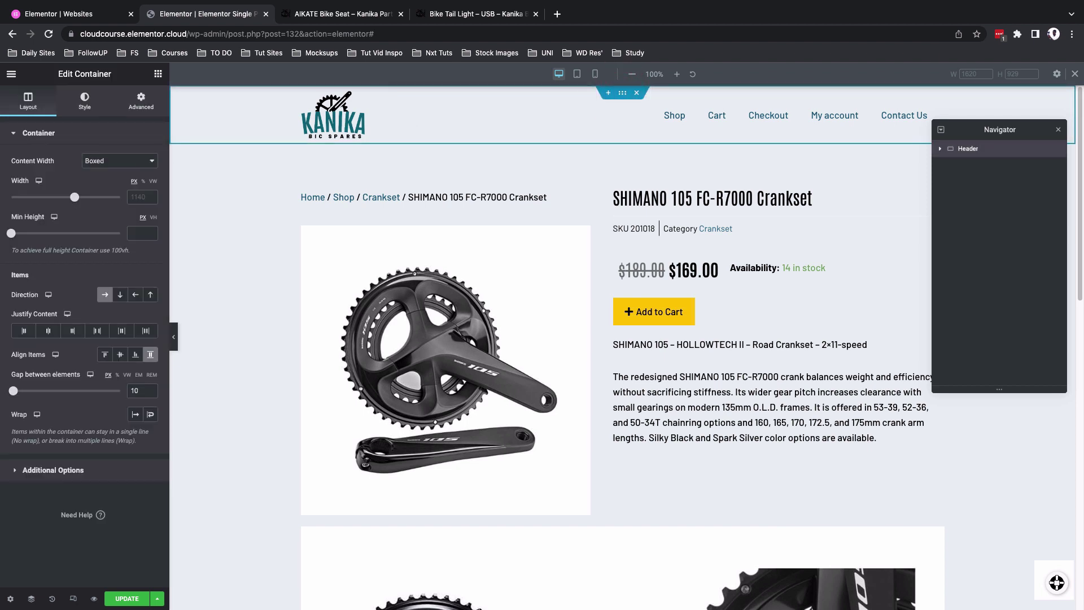
click(85, 104)
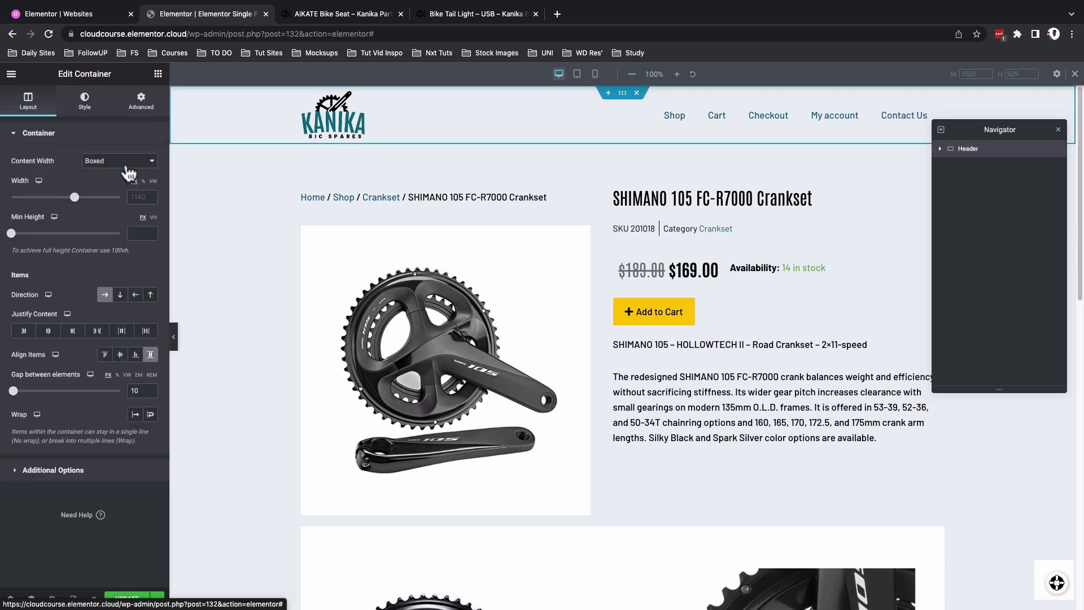
click(104, 185)
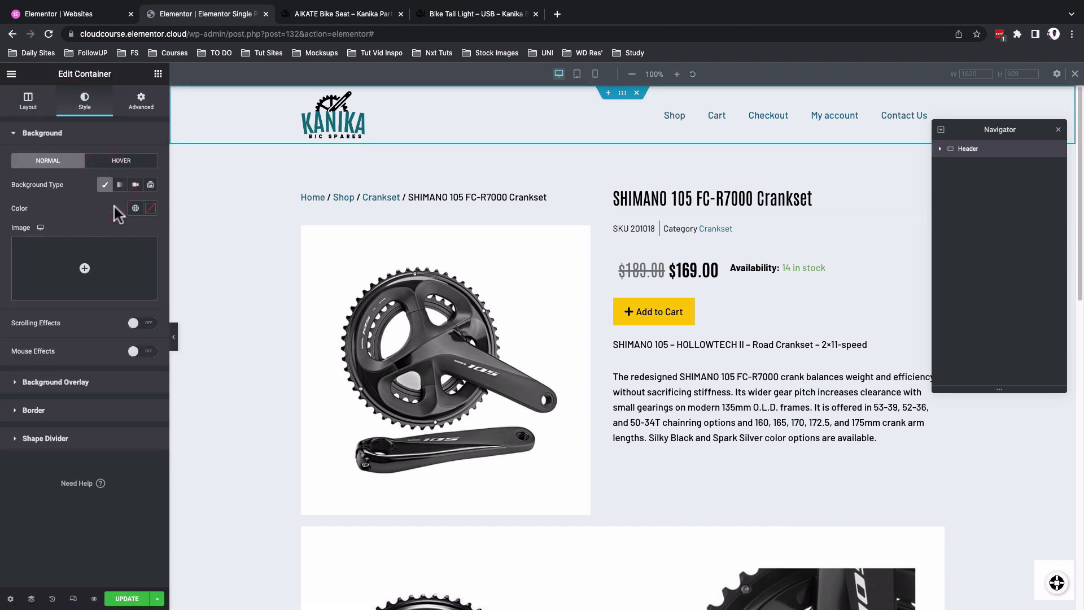
click(135, 208)
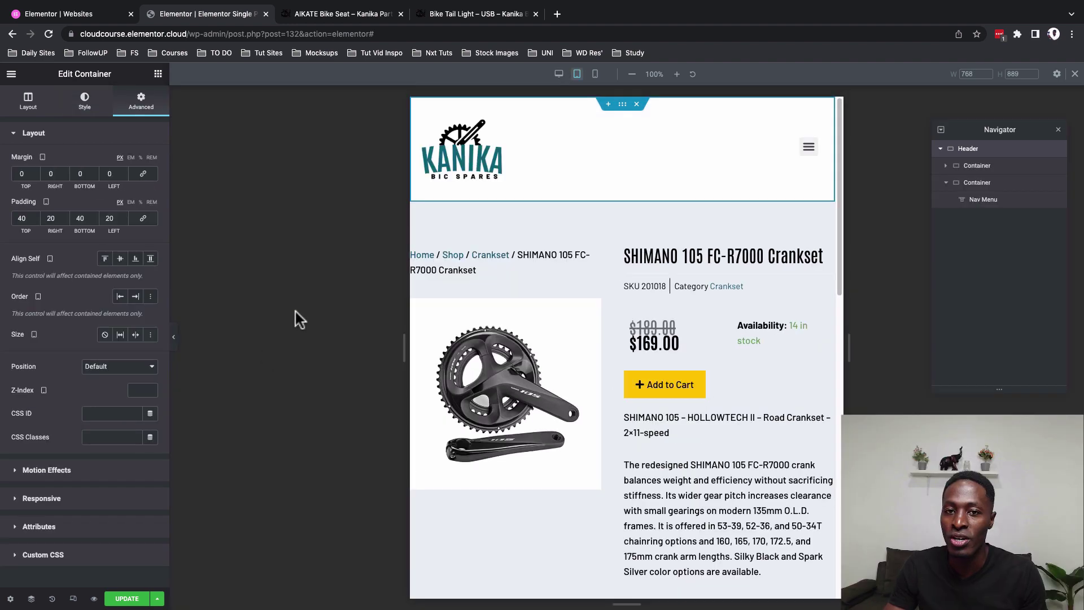
click(134, 599)
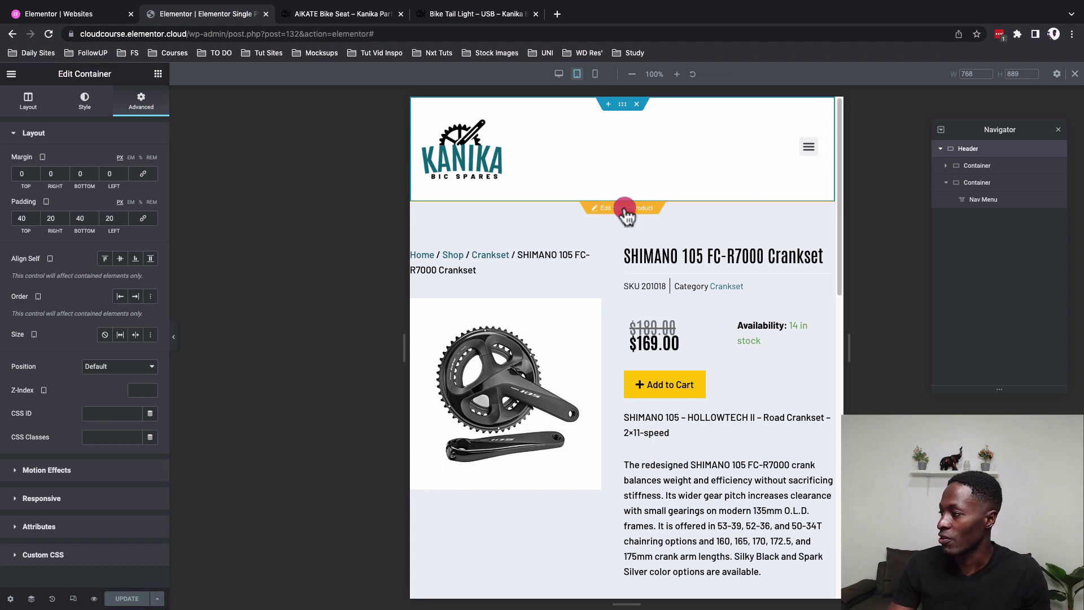
double_click(625, 209)
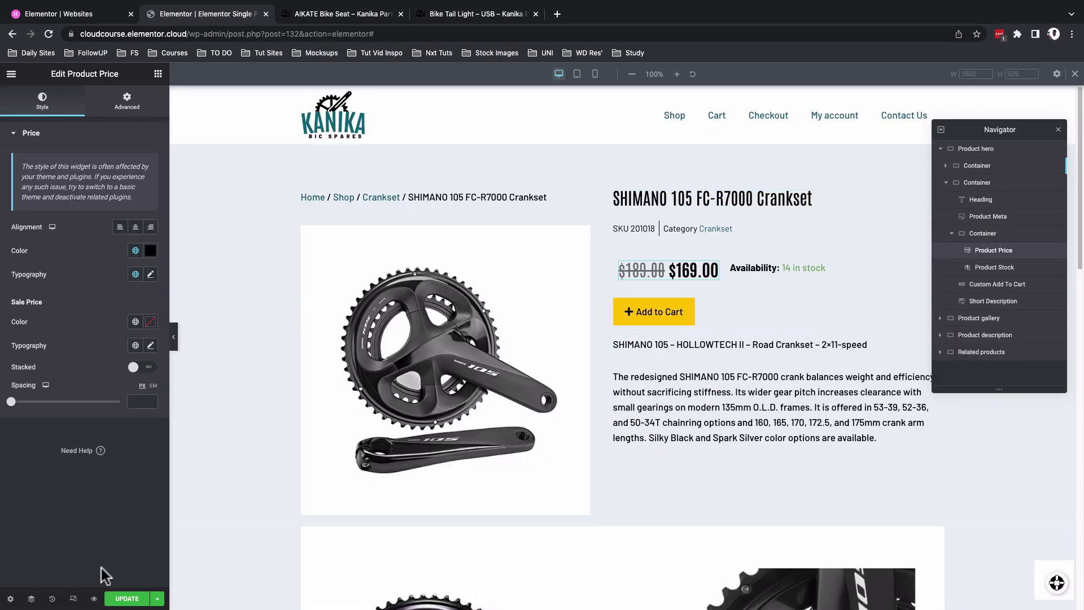
- Reload the live product page, open Bike Tail Light – USB from the shop, and review its page down to the related products
key(ctrl+Tab)
key(super+r)
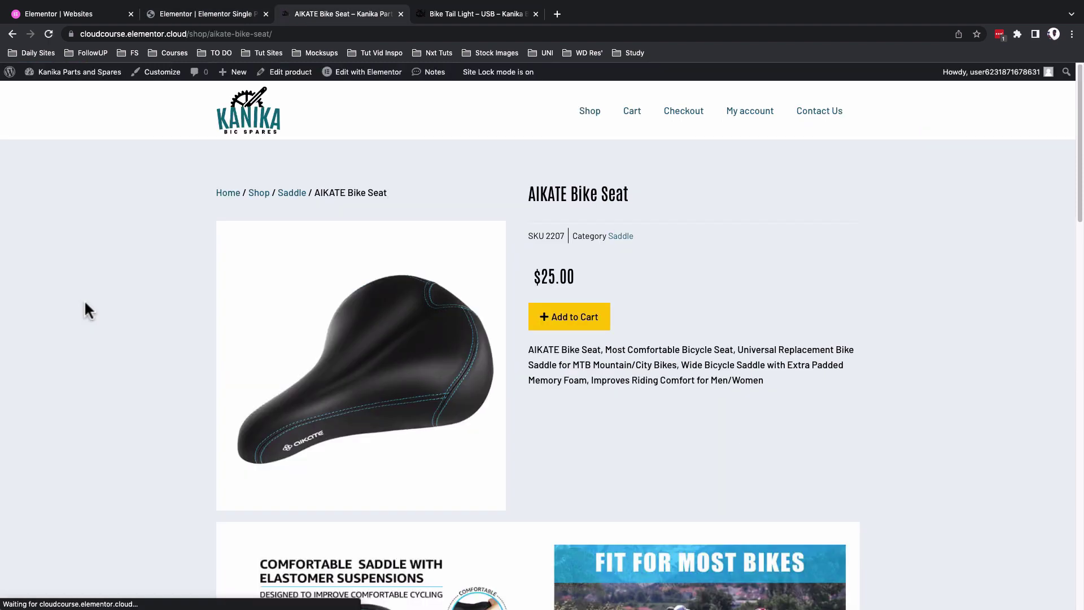
click(259, 193)
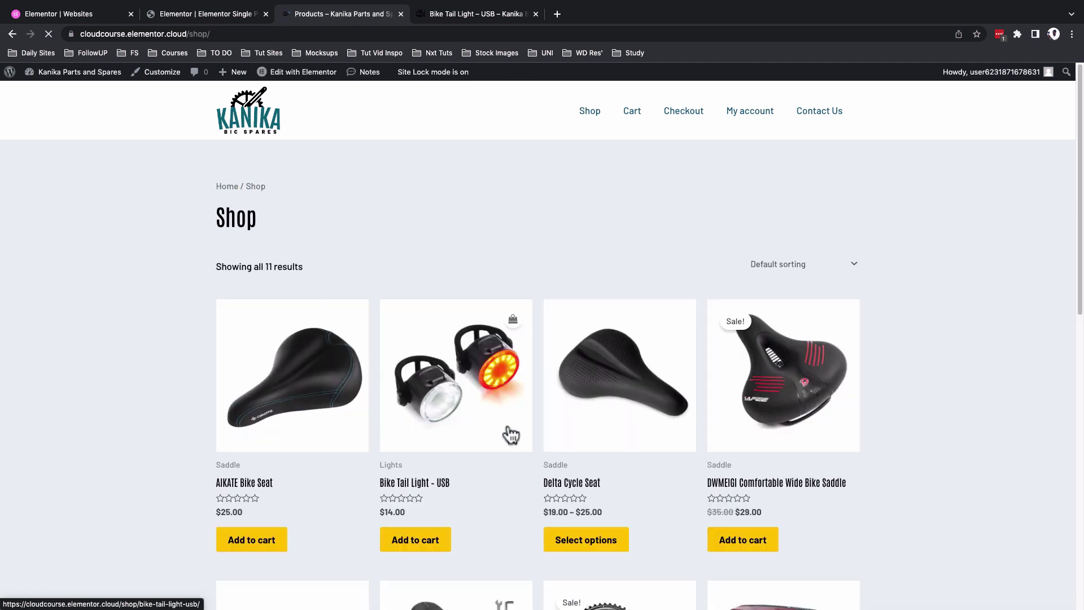
click(511, 435)
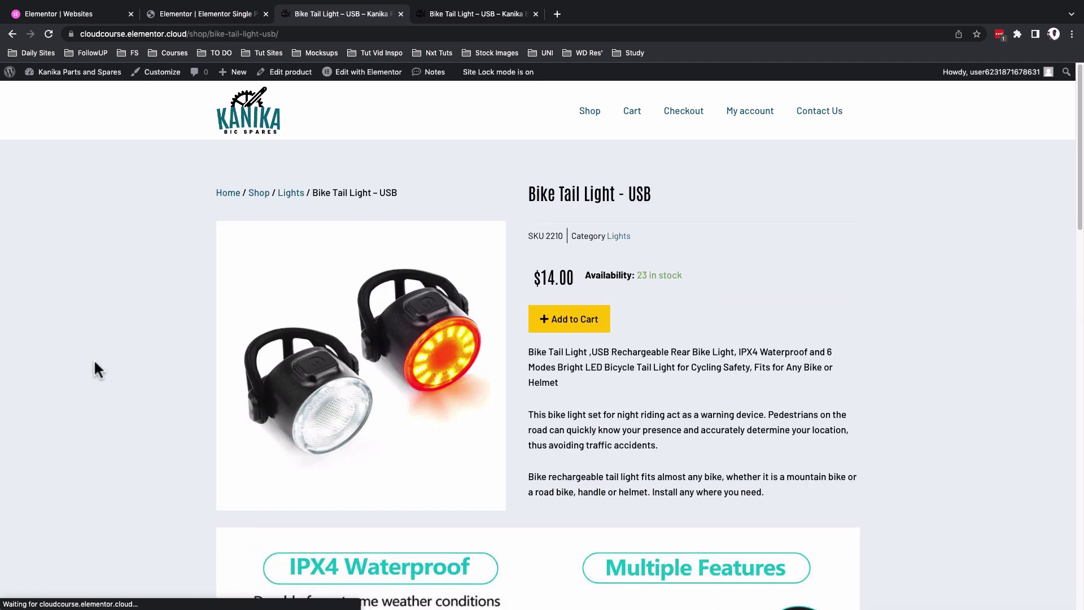
scroll(95, 364, down, 8)
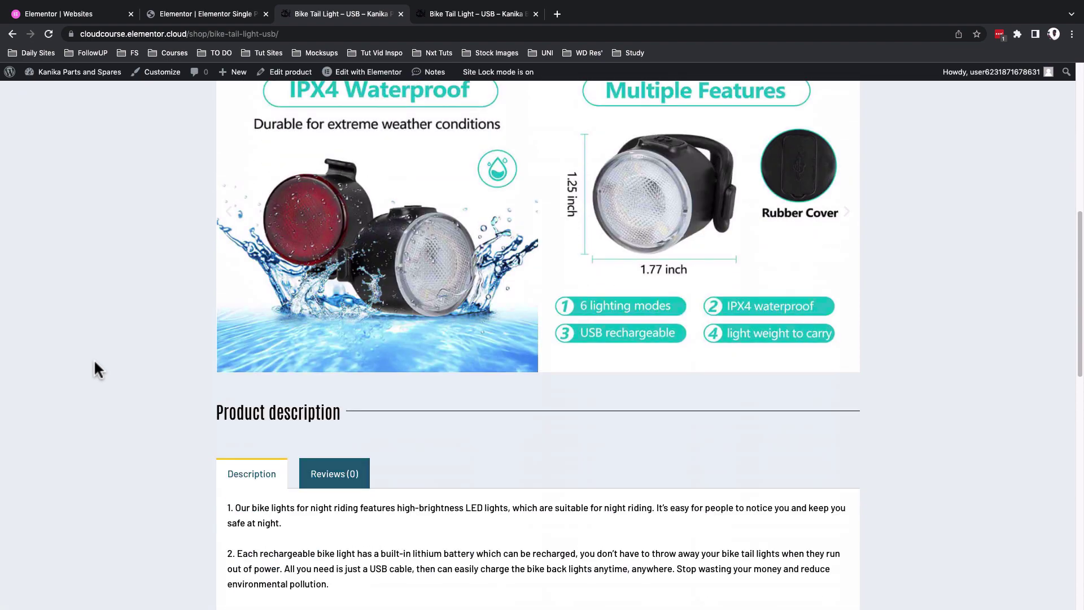
scroll(95, 364, down, 8)
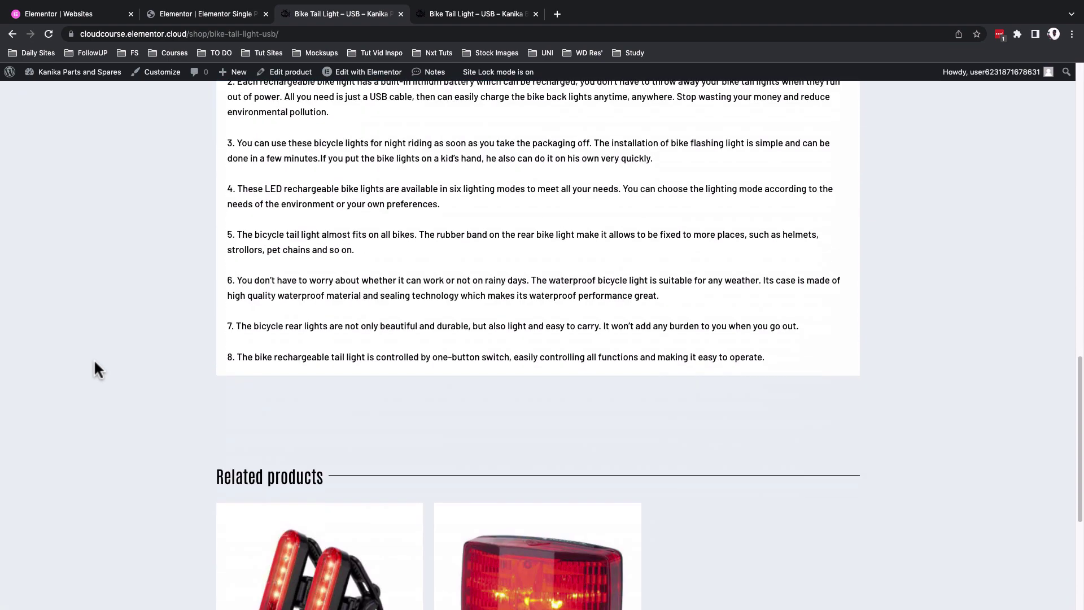
scroll(94, 364, down, 5)
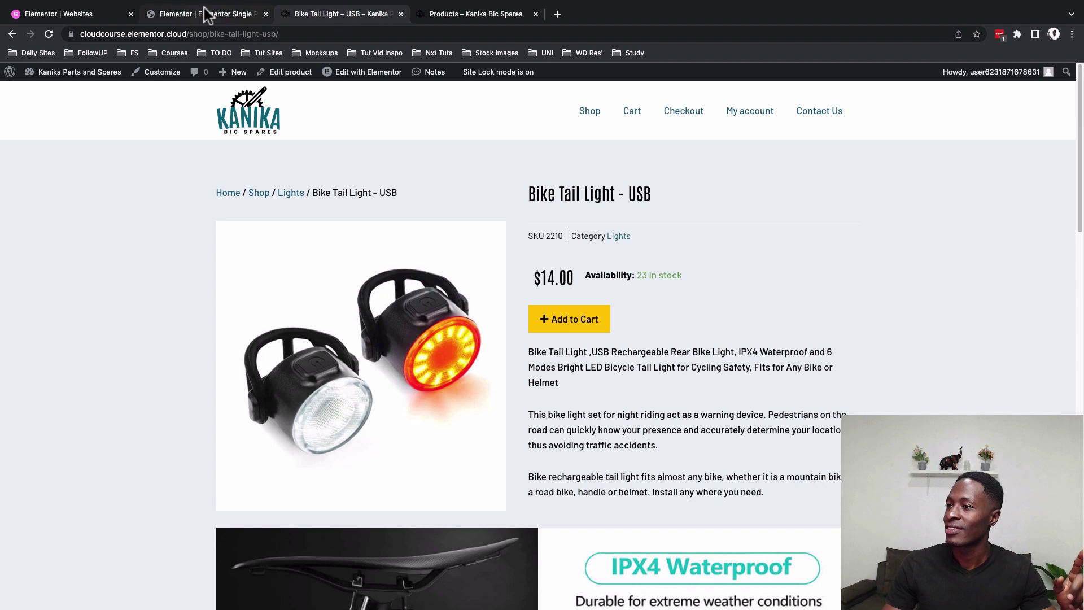
- Return the template editor to the desktop preview and check the live product and shop pages in the other browser tabs
click(204, 13)
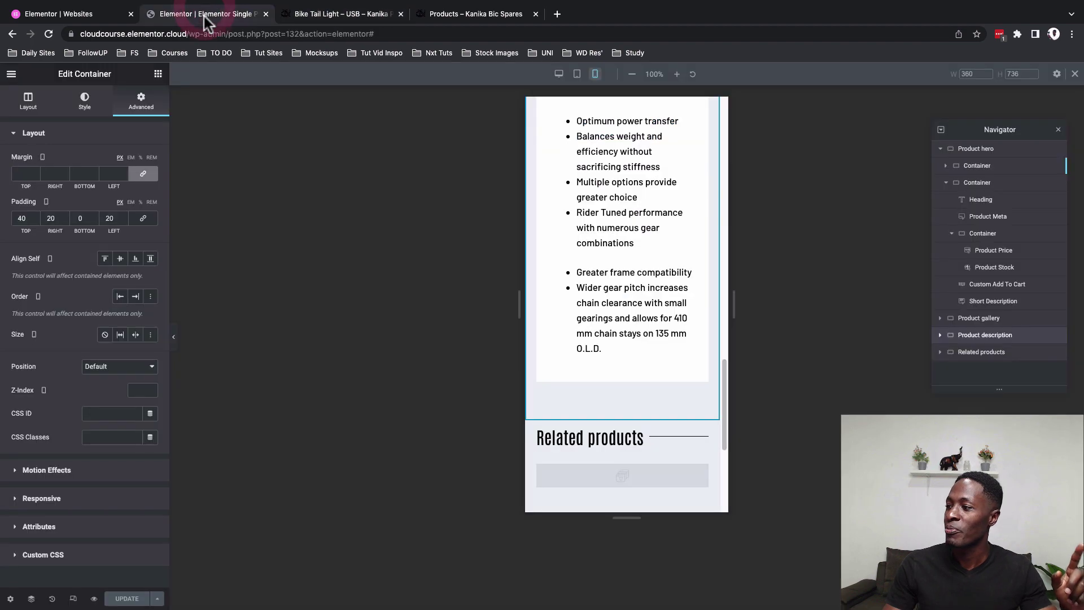
click(559, 76)
scroll(564, 262, up, 10)
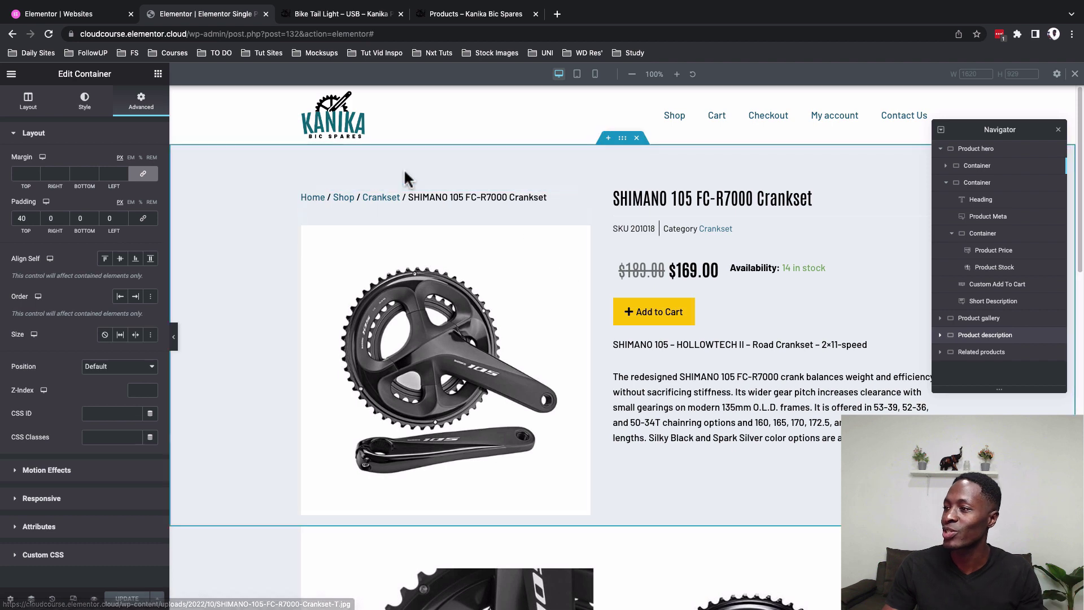
click(323, 18)
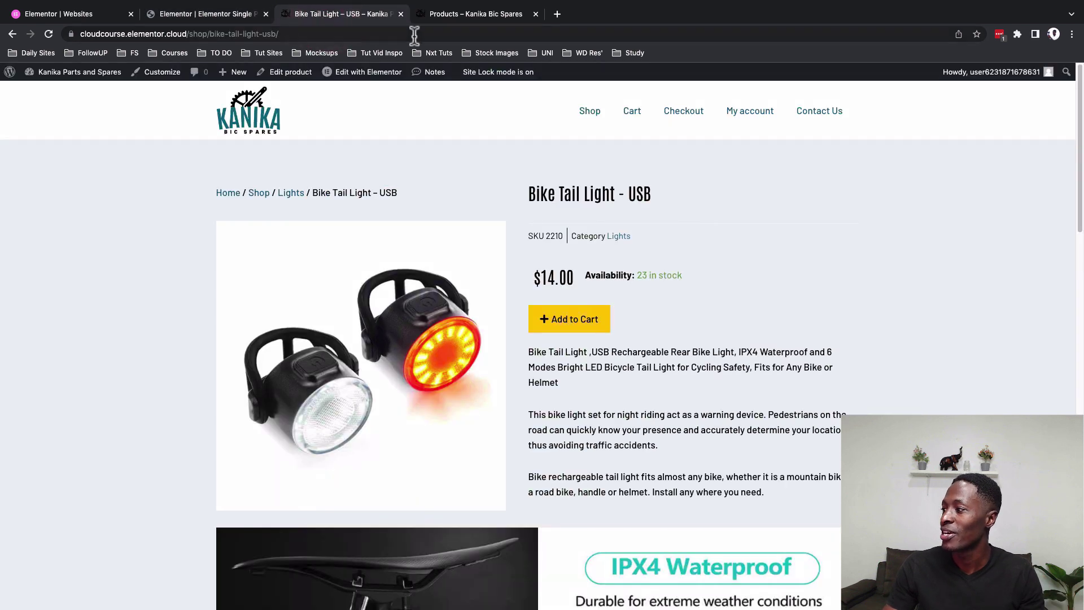
click(457, 17)
scroll(498, 249, up, 5)
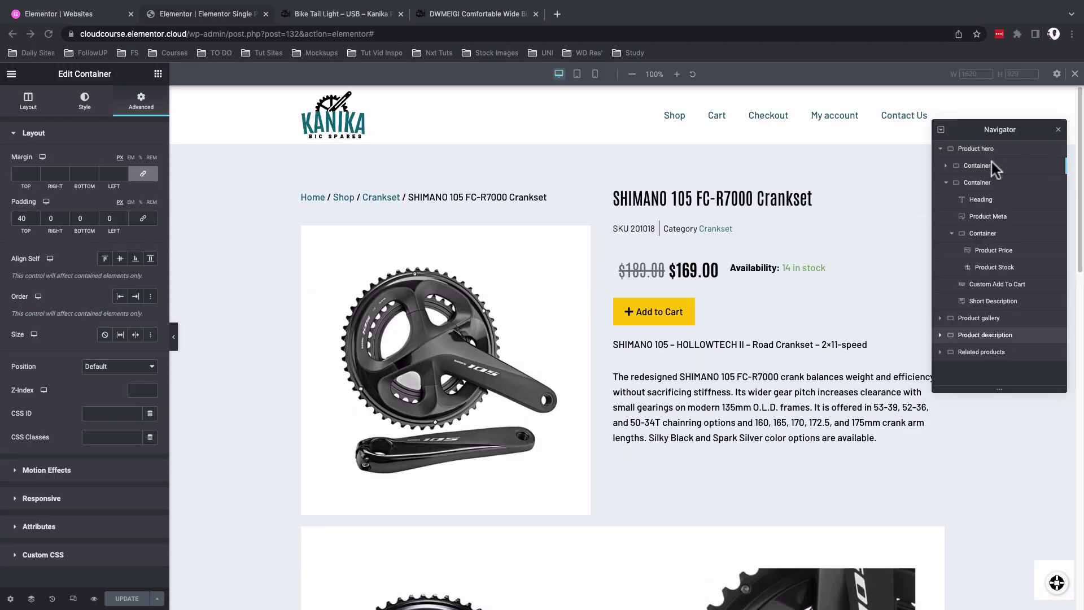
- Add a classic background overlay to the Product hero container using the "kanika fav" image from the media library
click(86, 101)
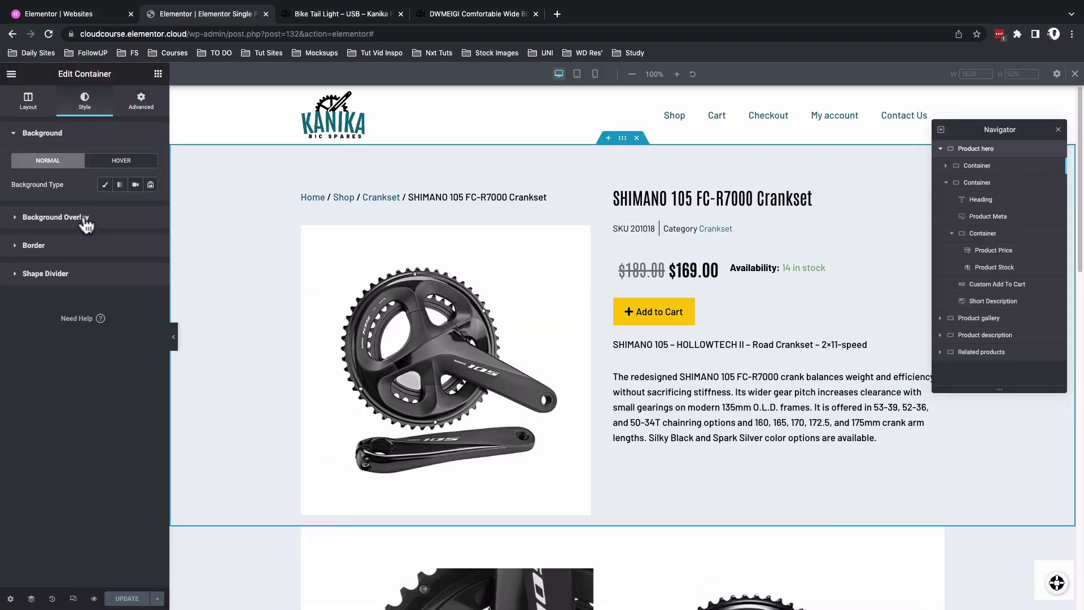
click(85, 220)
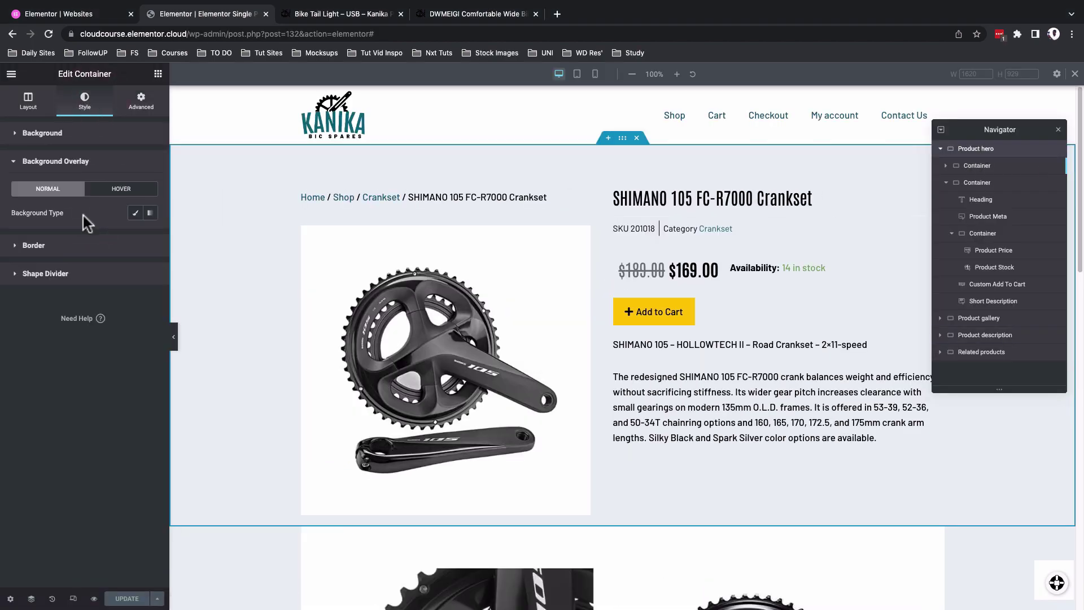
click(135, 213)
click(44, 310)
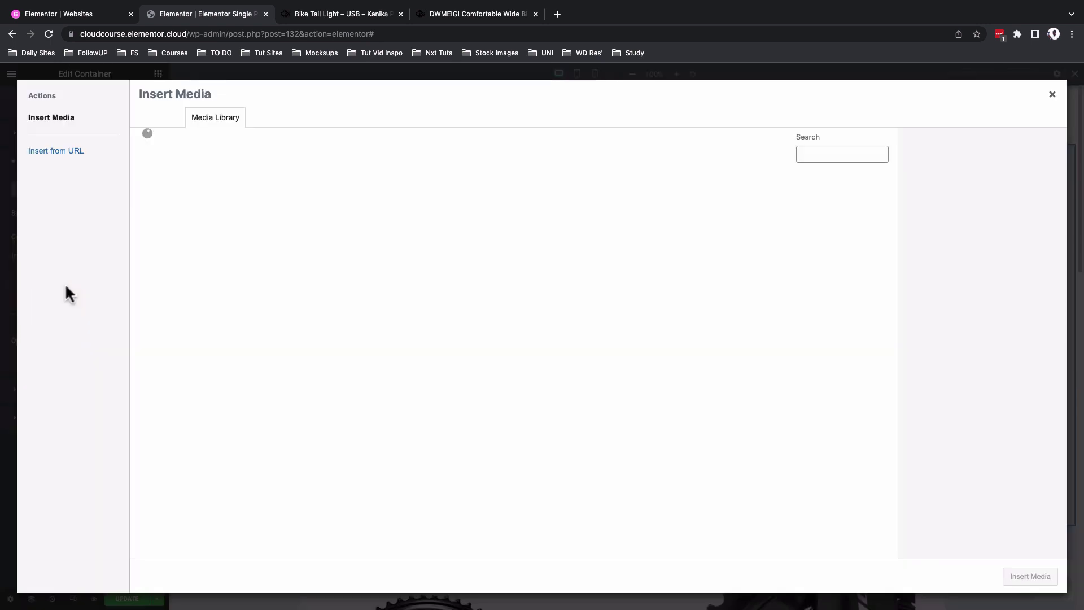
click(426, 210)
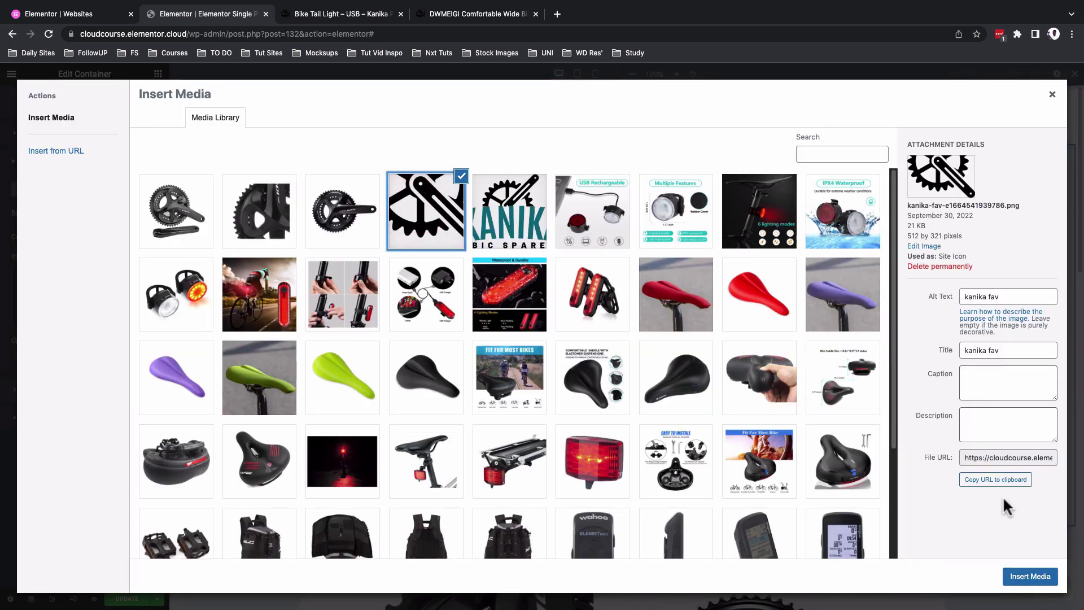
click(1037, 577)
- Give the Product hero overlay image a custom position with an X position of 87 VW and set it to no-repeat
click(140, 302)
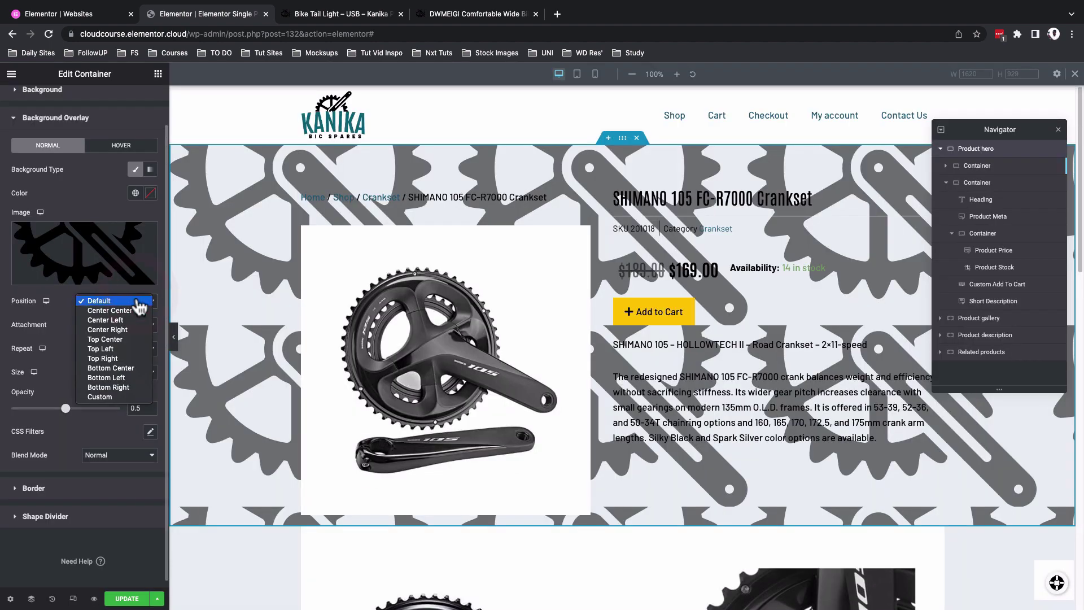
click(100, 397)
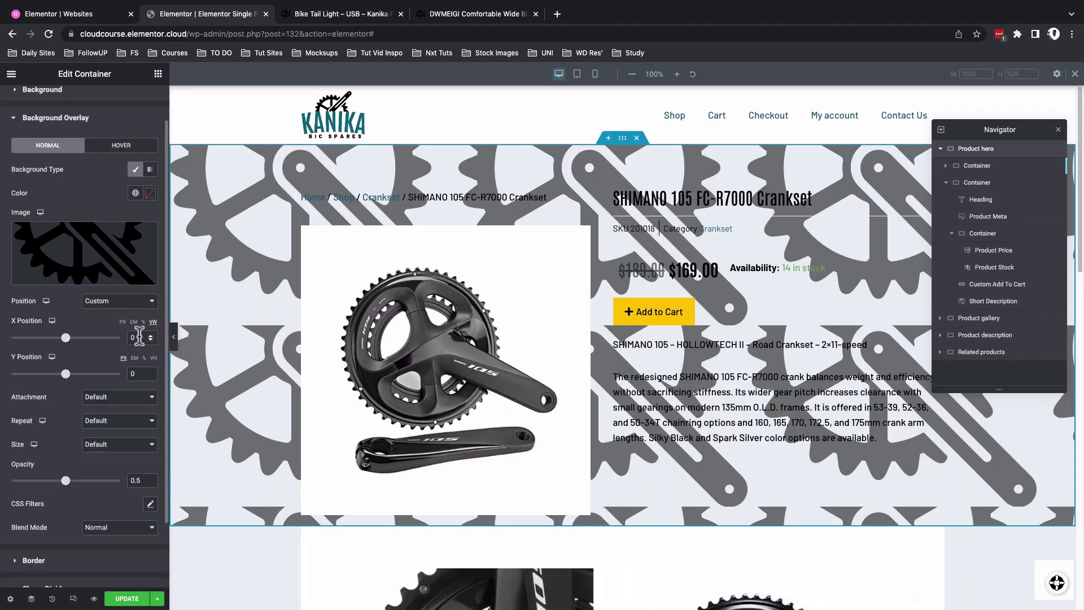
drag(65, 338, 113, 337)
click(119, 421)
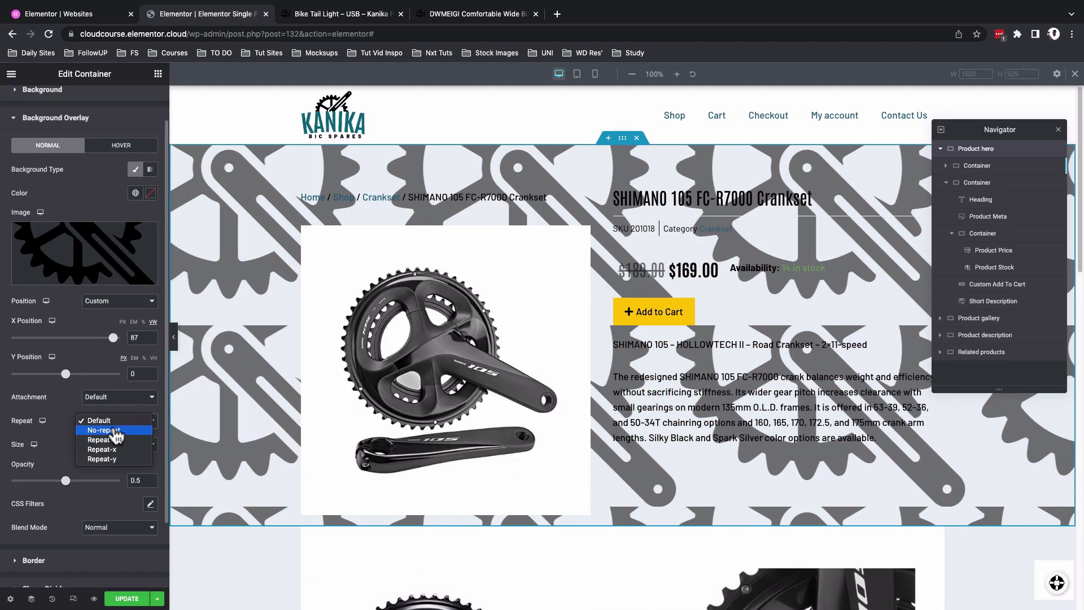
click(113, 430)
- Set the overlay image to a custom size with a width of 200 px and reduce its opacity to 0.1
click(116, 444)
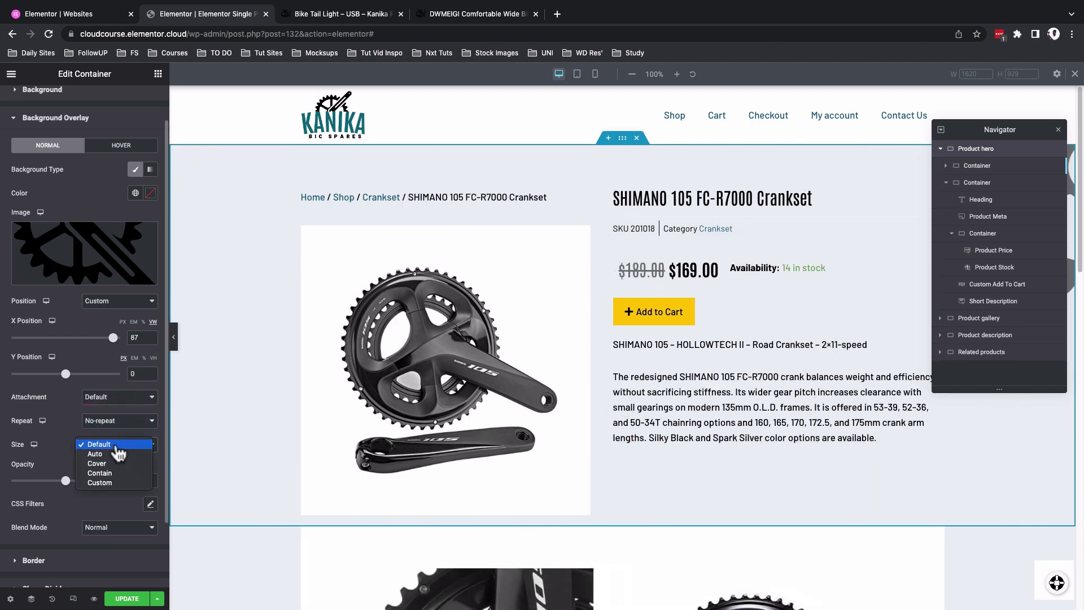
click(99, 483)
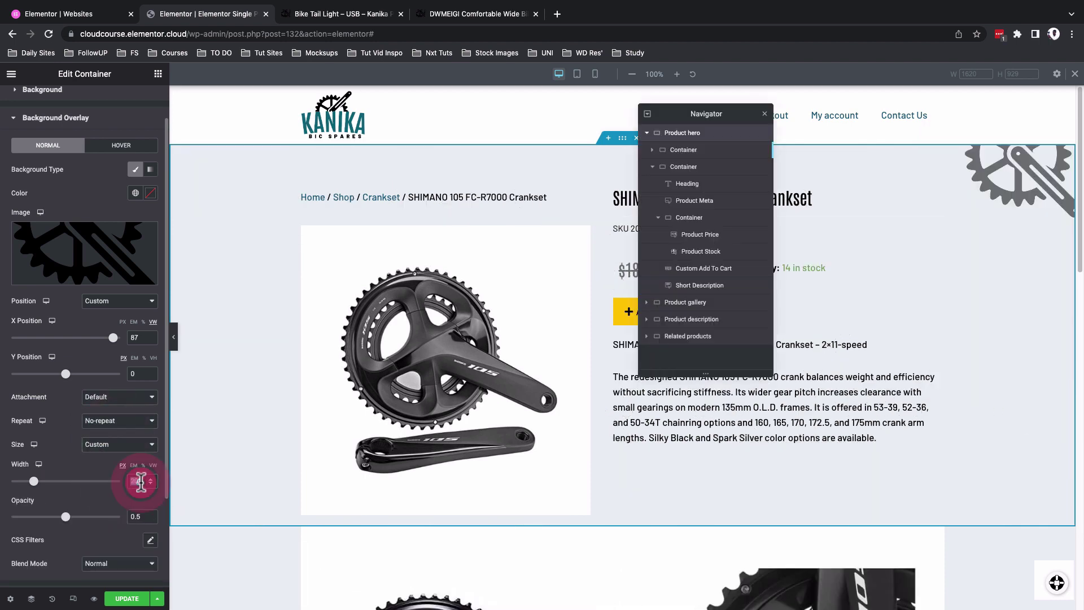
double_click(141, 480)
text(200)
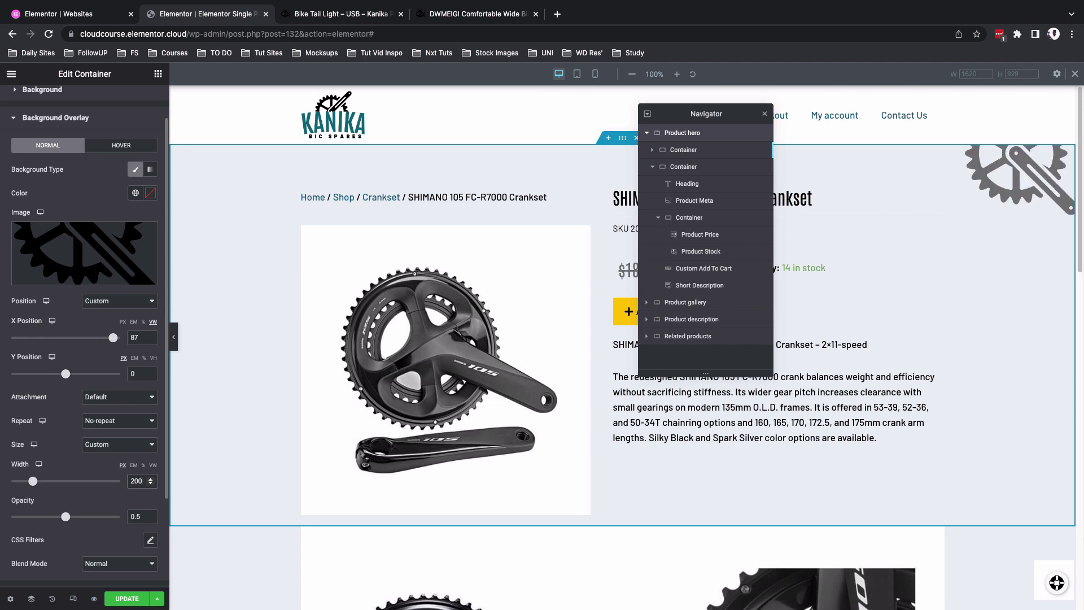
double_click(140, 516)
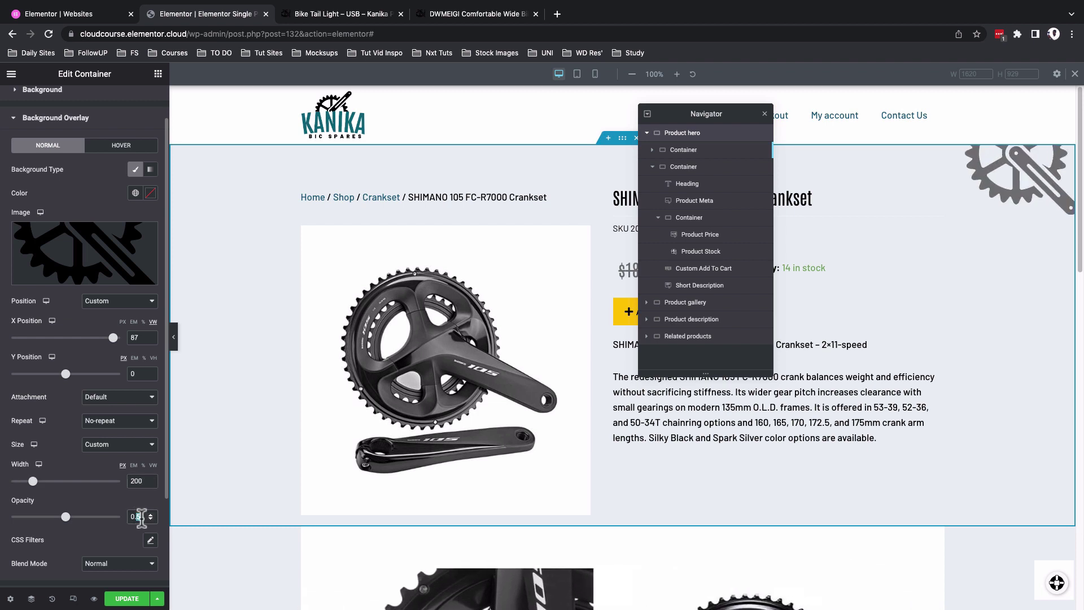
text(1)
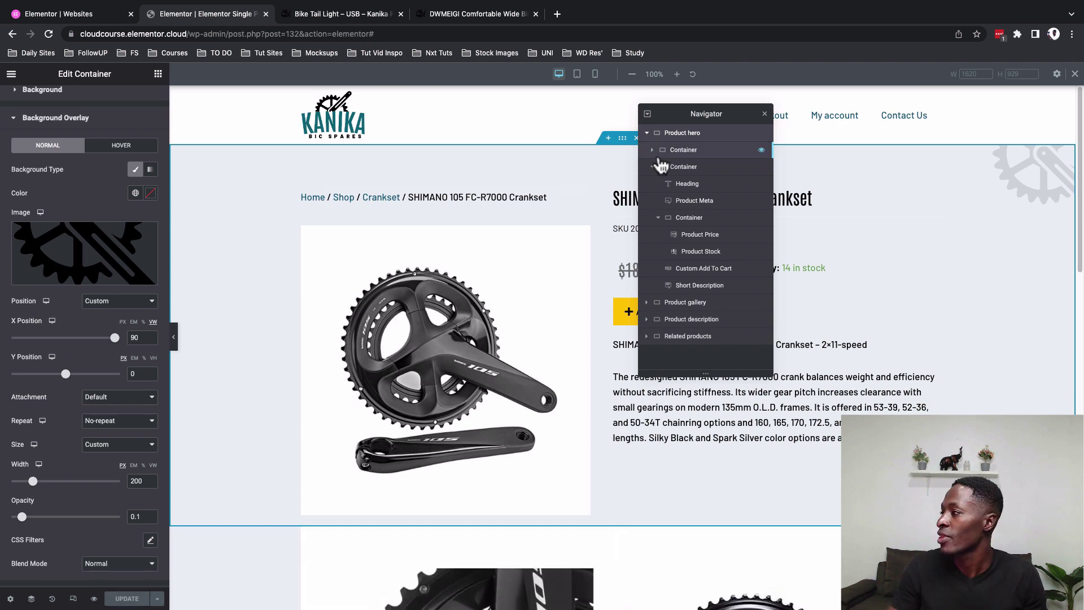
- Review the available breakpoint options in the site settings and return to the Product hero container without adding any
click(1056, 75)
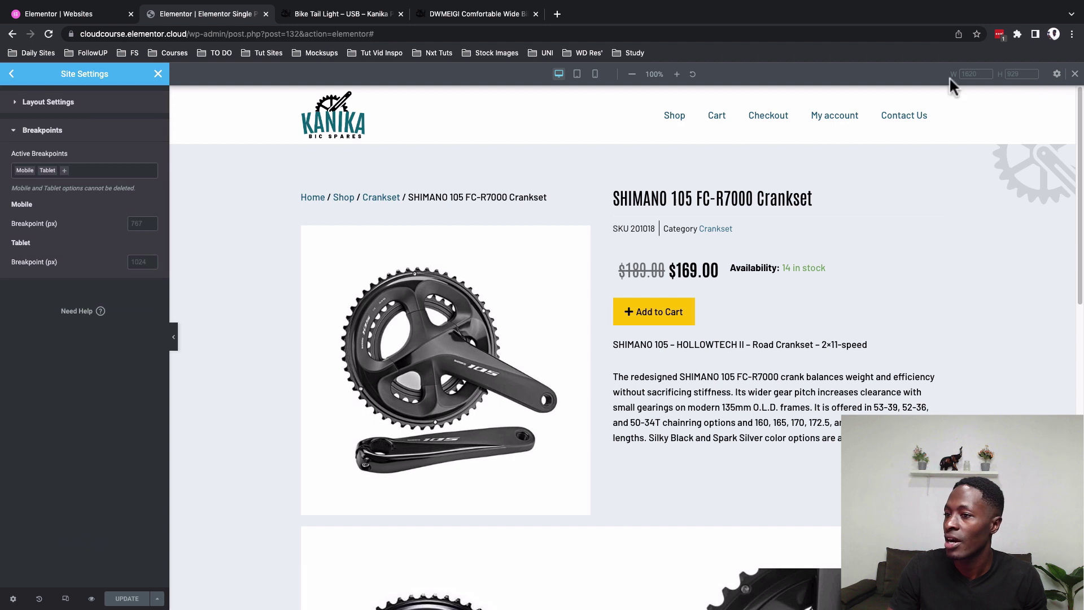
click(87, 171)
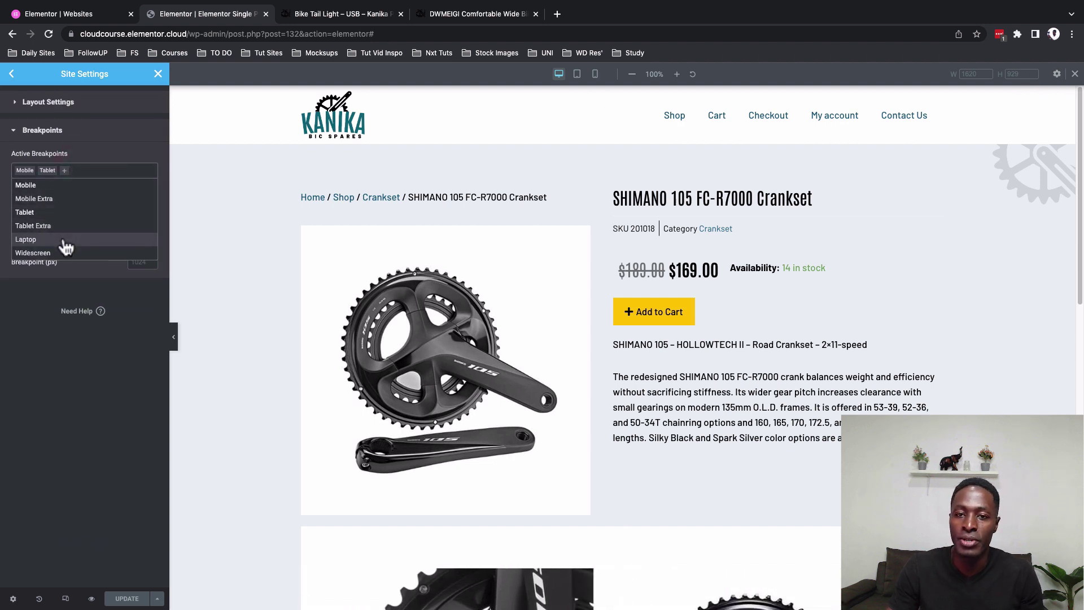
click(43, 327)
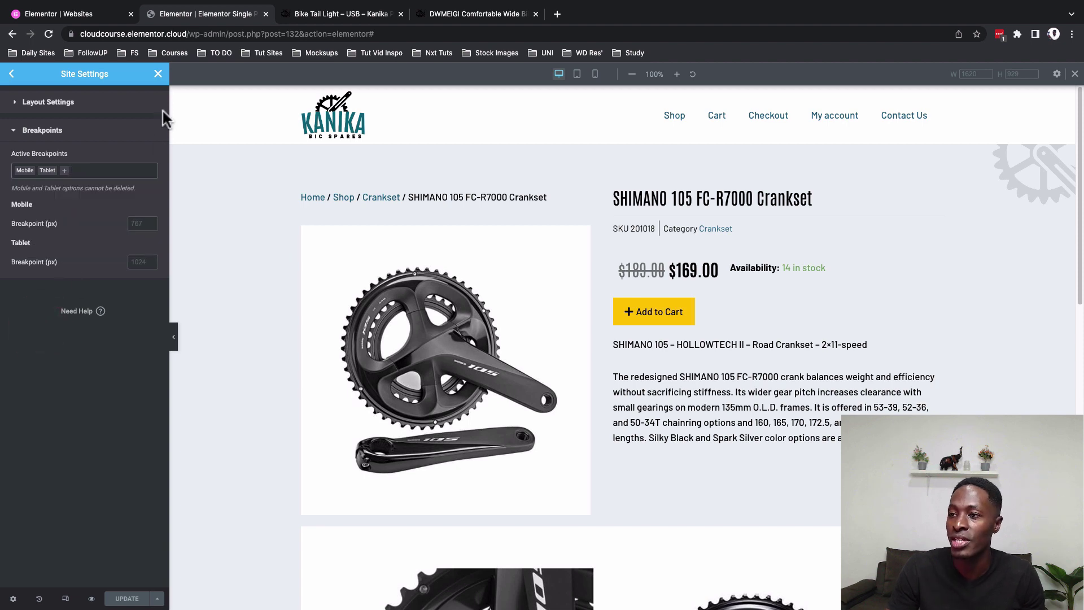
click(158, 74)
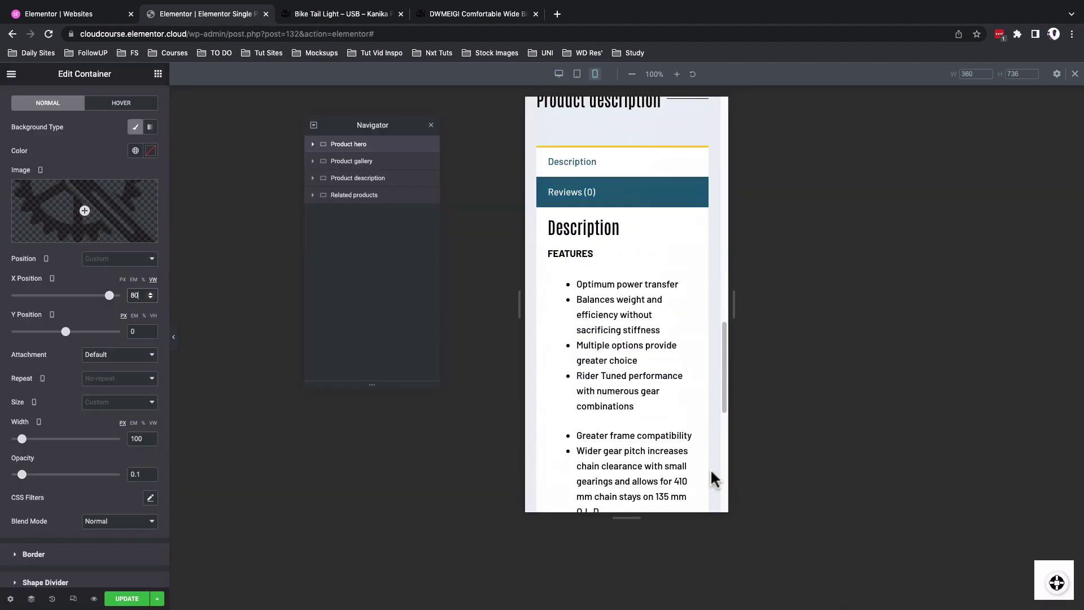
- Check the template in the mobile preview, save the update, and reload the live Bike Tail Light – USB page
scroll(706, 474, down, 5)
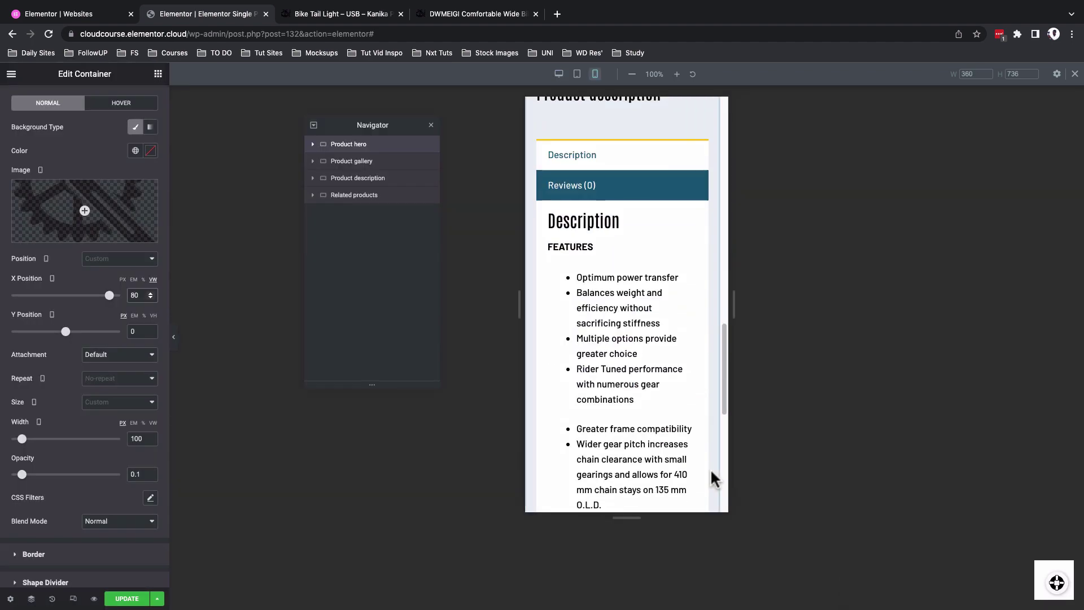
scroll(692, 454, up, 15)
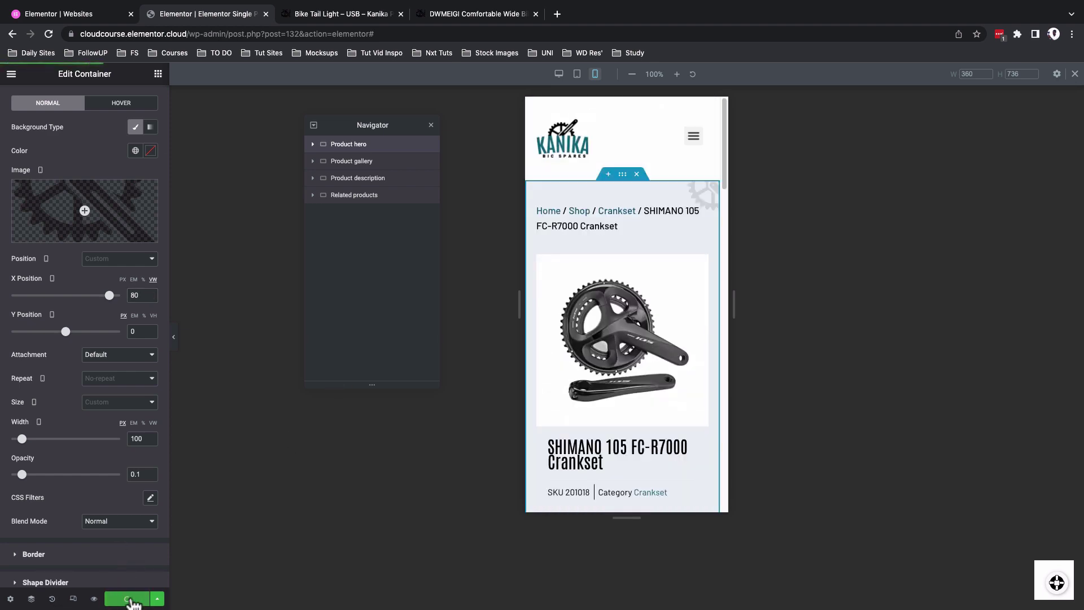
click(306, 20)
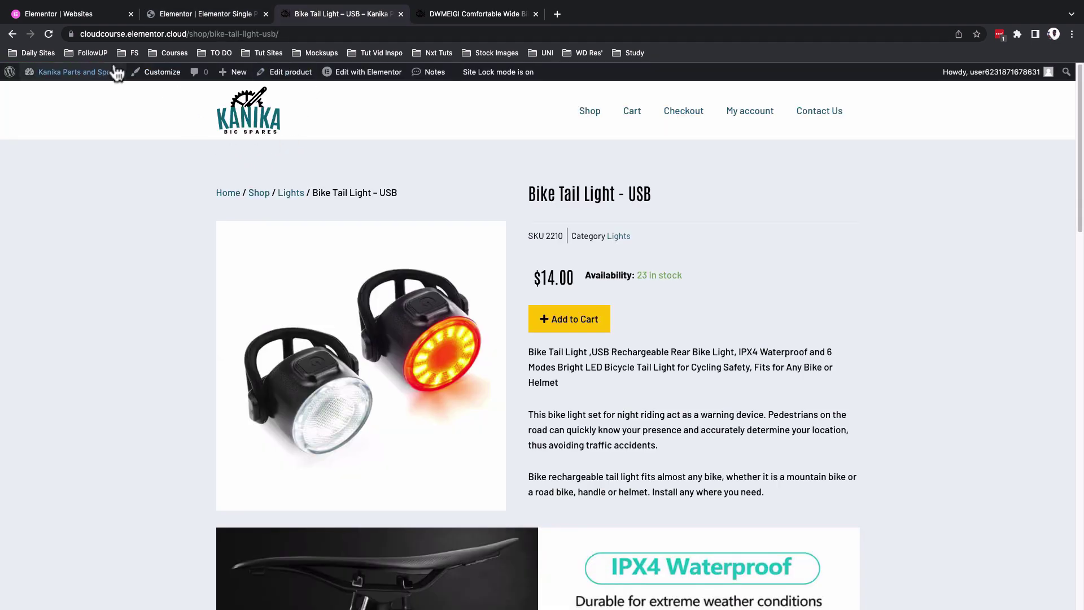
click(49, 35)
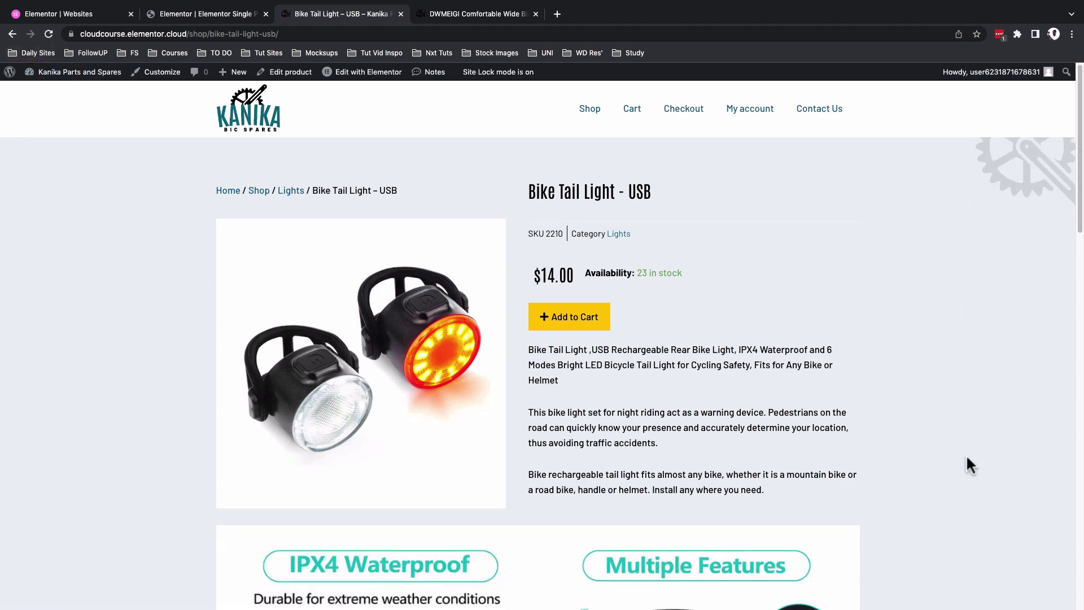
- Review the live product page down to the related products and open Topeak RedLite Aura Bike Tail Light
scroll(966, 463, down, 10)
scroll(966, 454, up, 10)
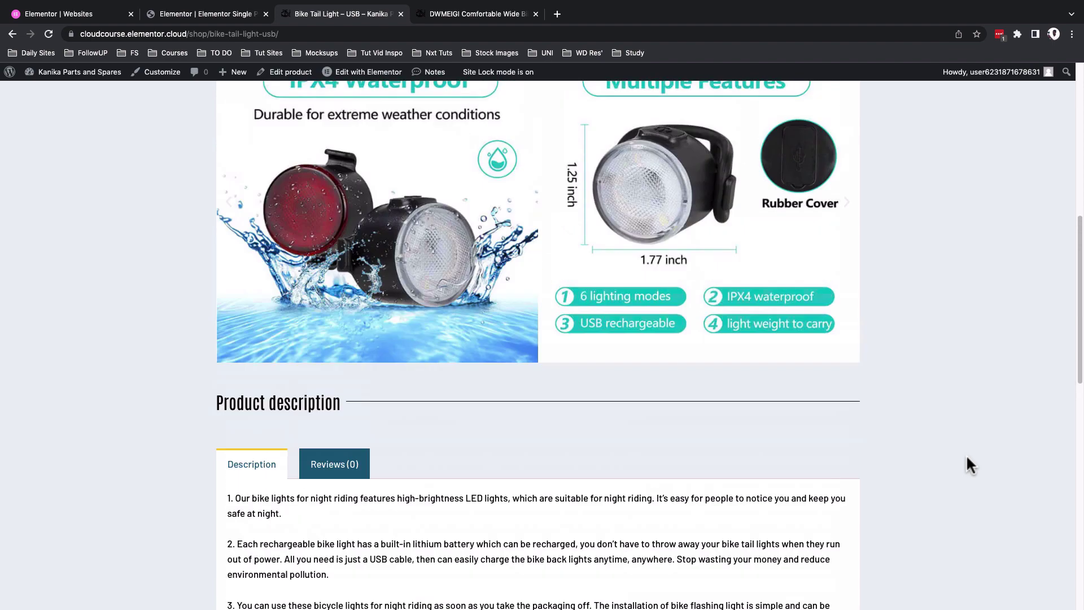
scroll(966, 453, down, 15)
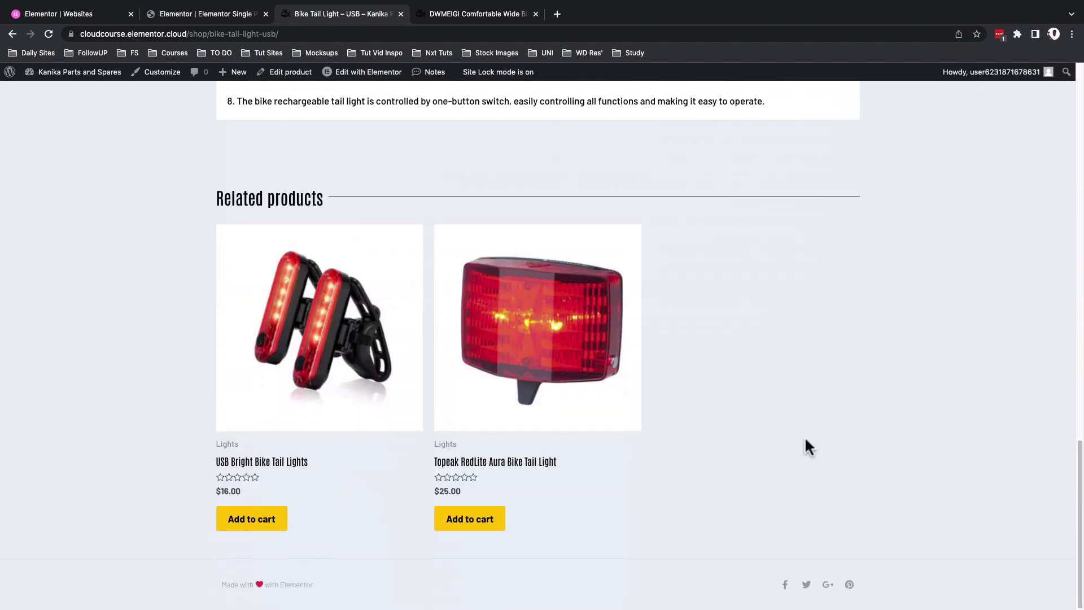
click(565, 356)
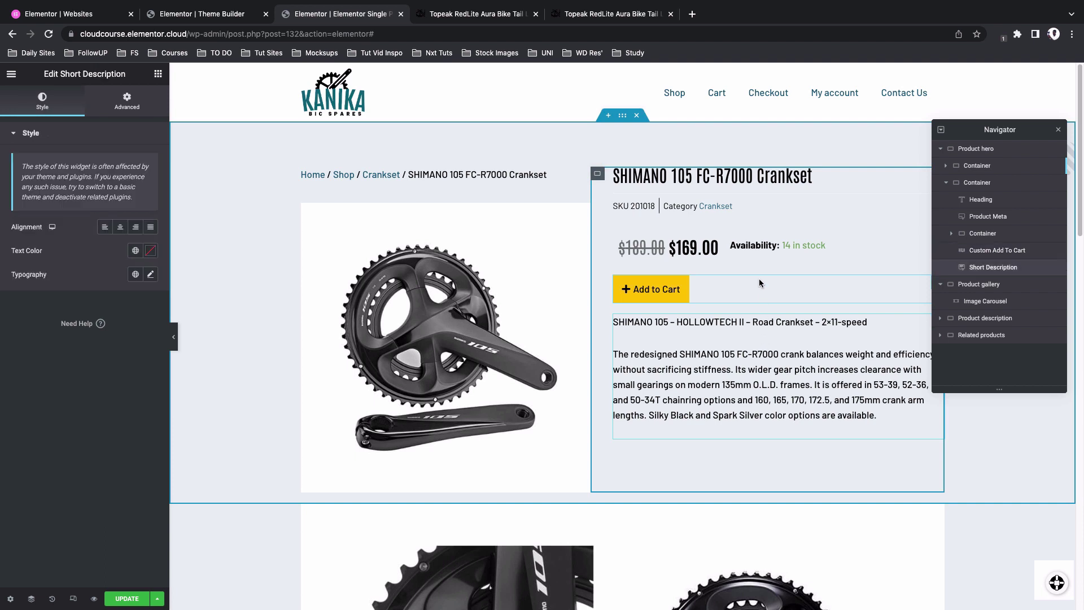
- Unlink the Custom Add To Cart button's padding and set it to 15 px top and bottom, 150 px right and left on desktop
click(759, 281)
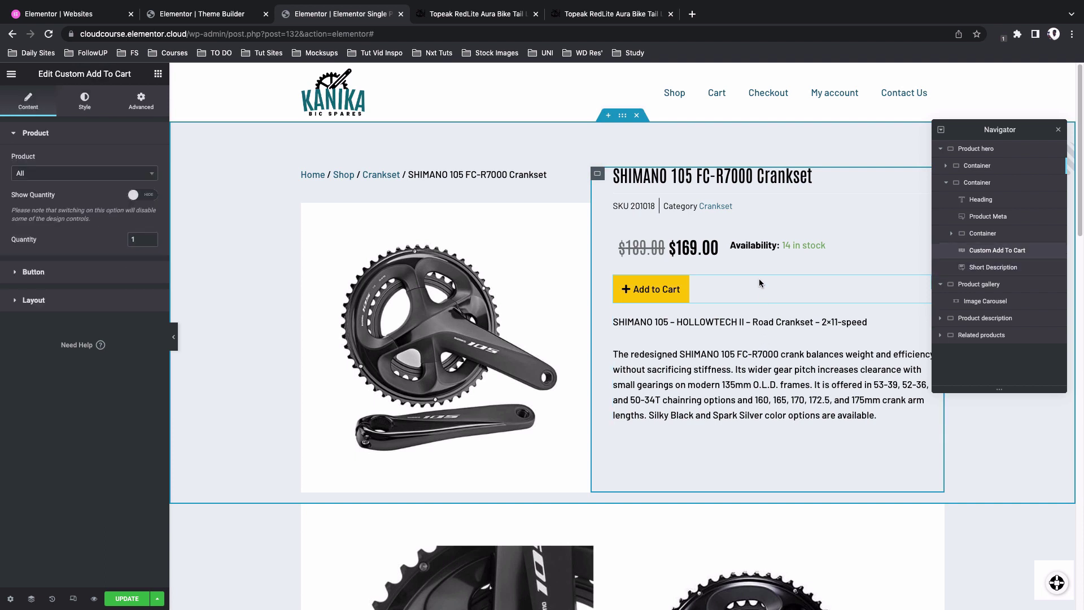
click(139, 110)
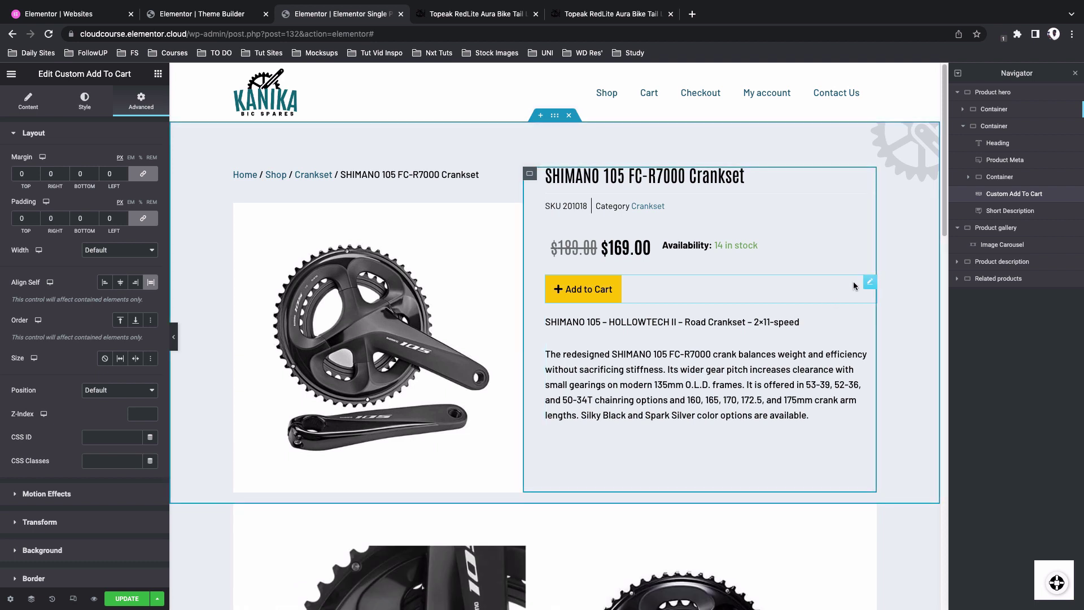
click(83, 102)
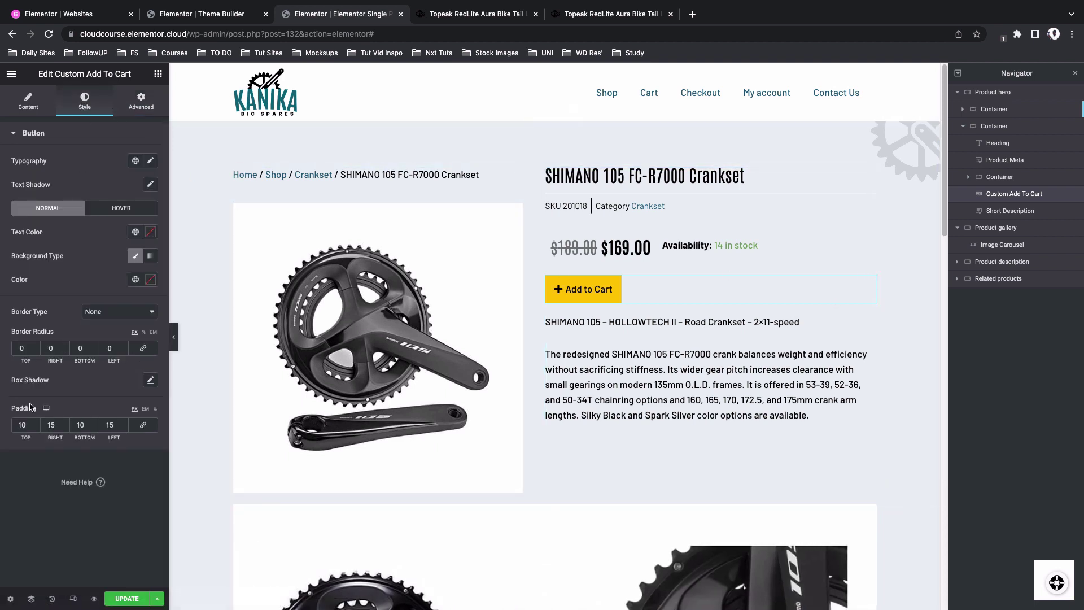
click(144, 426)
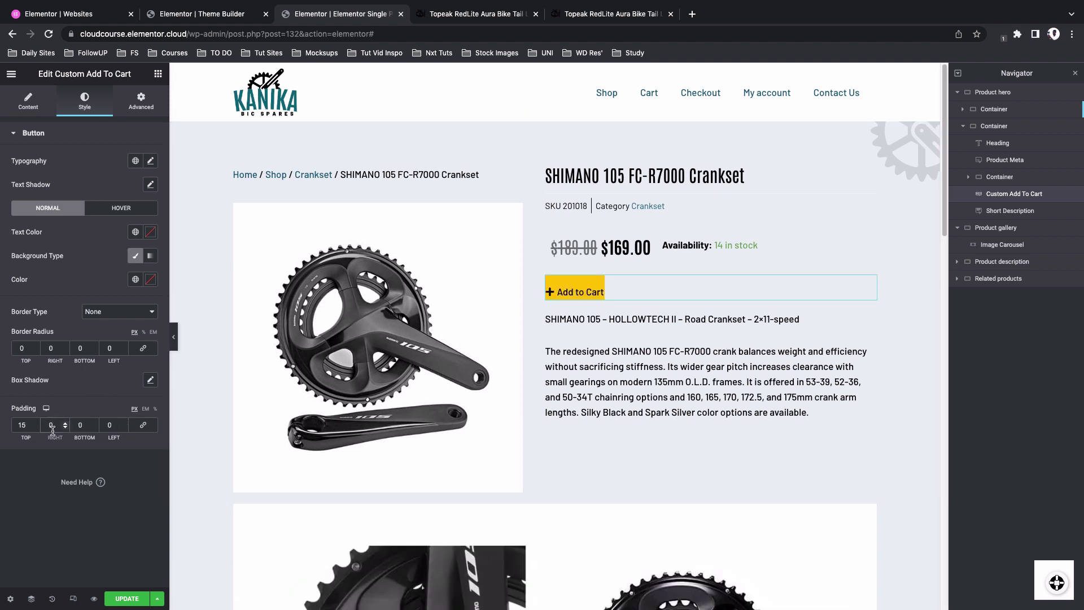
click(52, 426)
text(150)
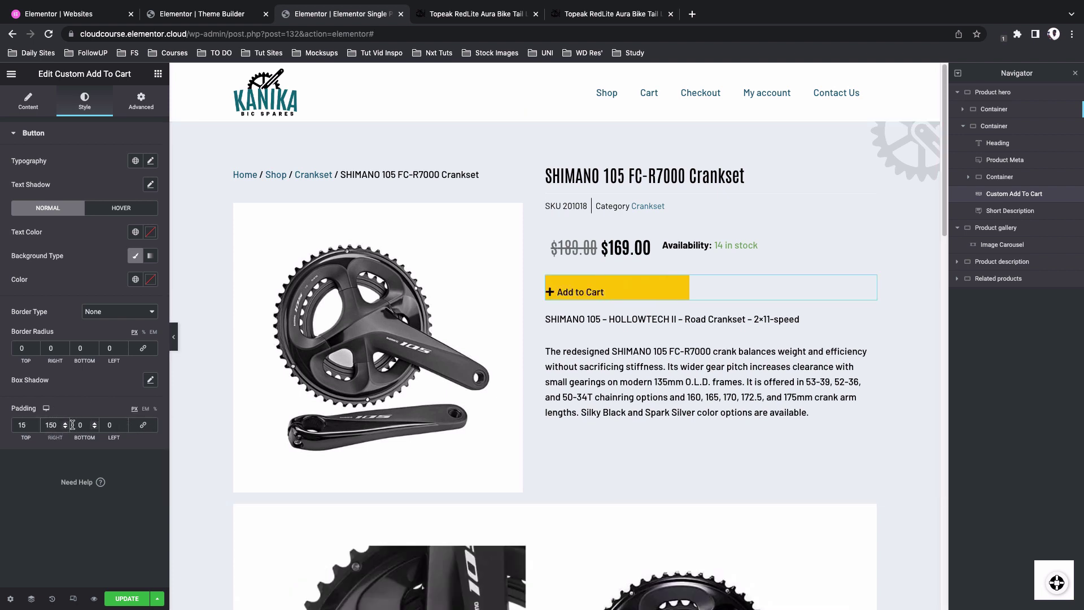
key(Tab)
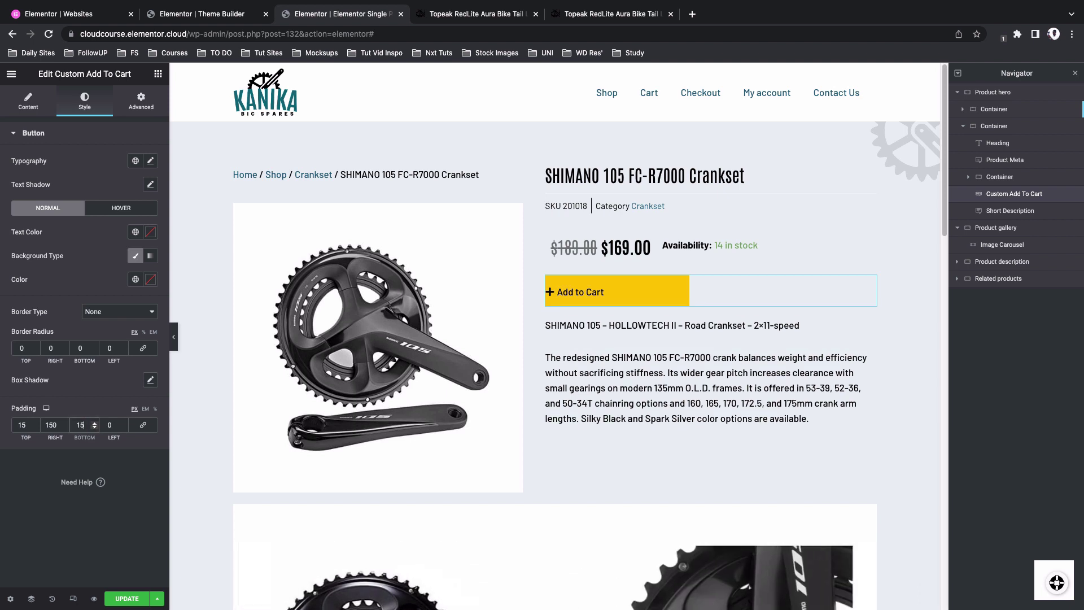
text(15150)
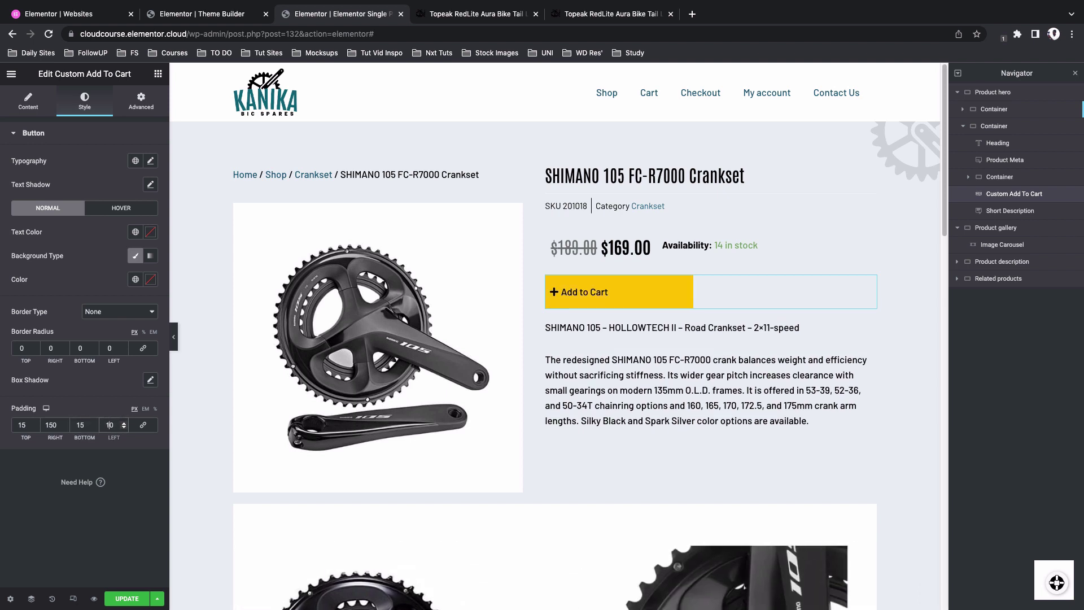
- Set the button padding to 10 px vertically and 120 px horizontally for tablet, 10 px and 70 px for mobile, and return to desktop
key(super+shift+m)
click(73, 599)
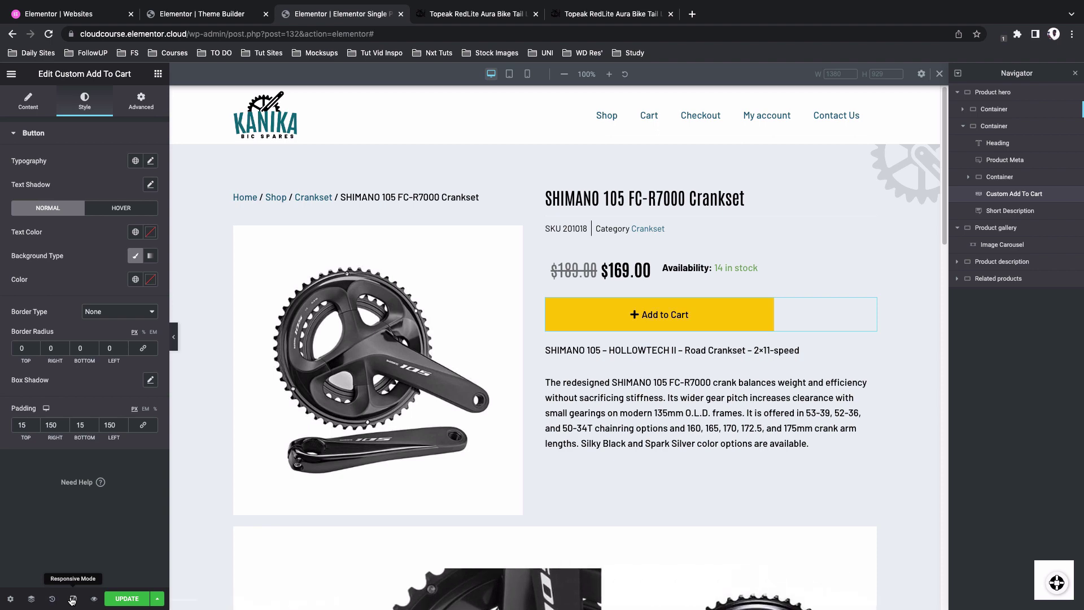
click(72, 599)
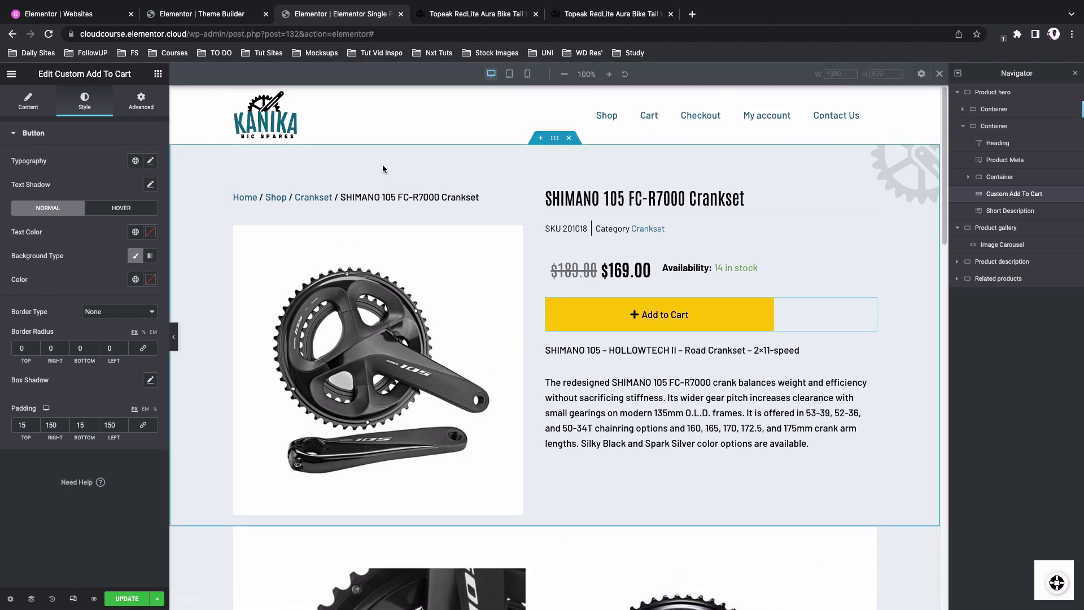
click(508, 77)
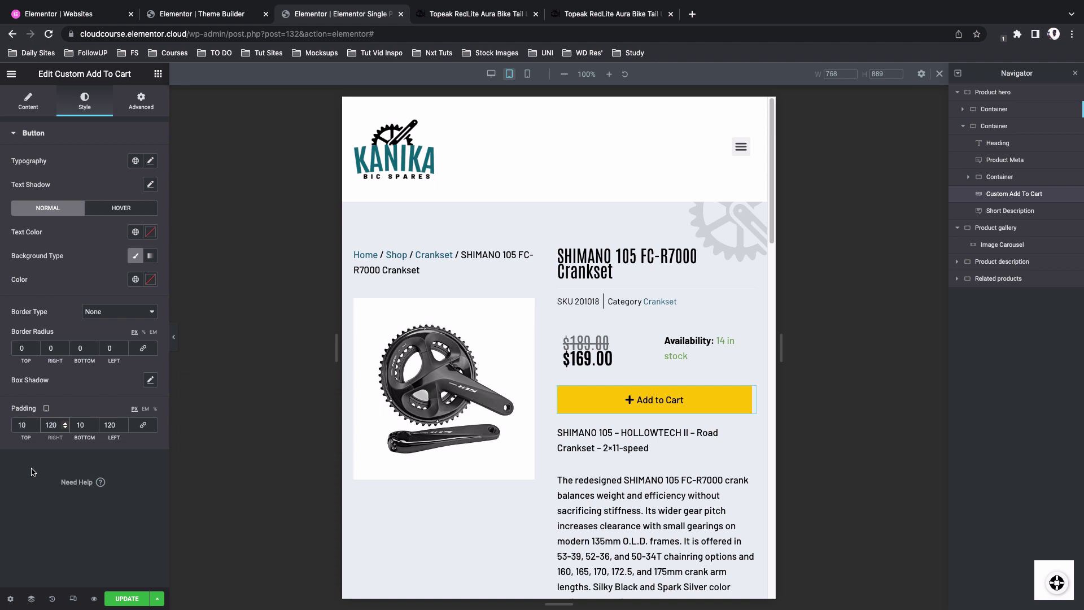
click(526, 74)
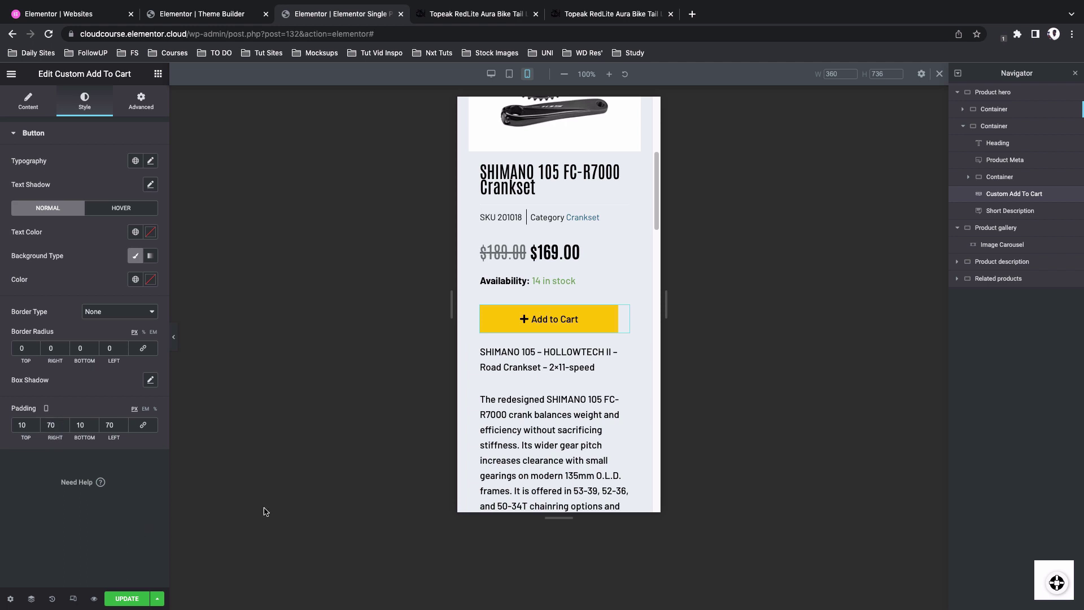
key(ctrl+shift+m)
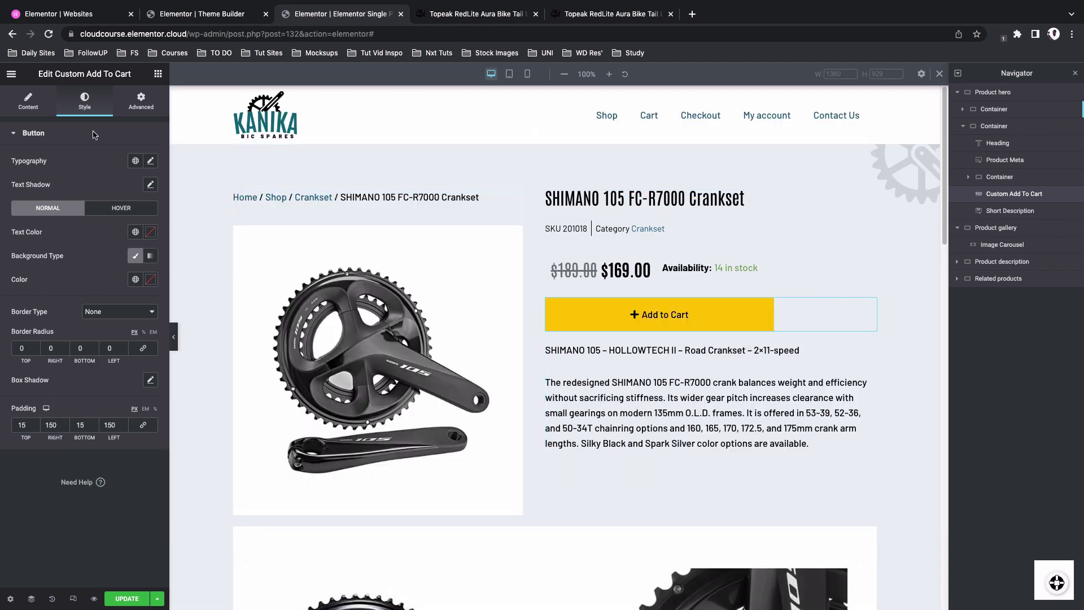
- Check the Custom Add To Cart widget's Align Self option, keep it at Stretch, and save the template update
click(143, 105)
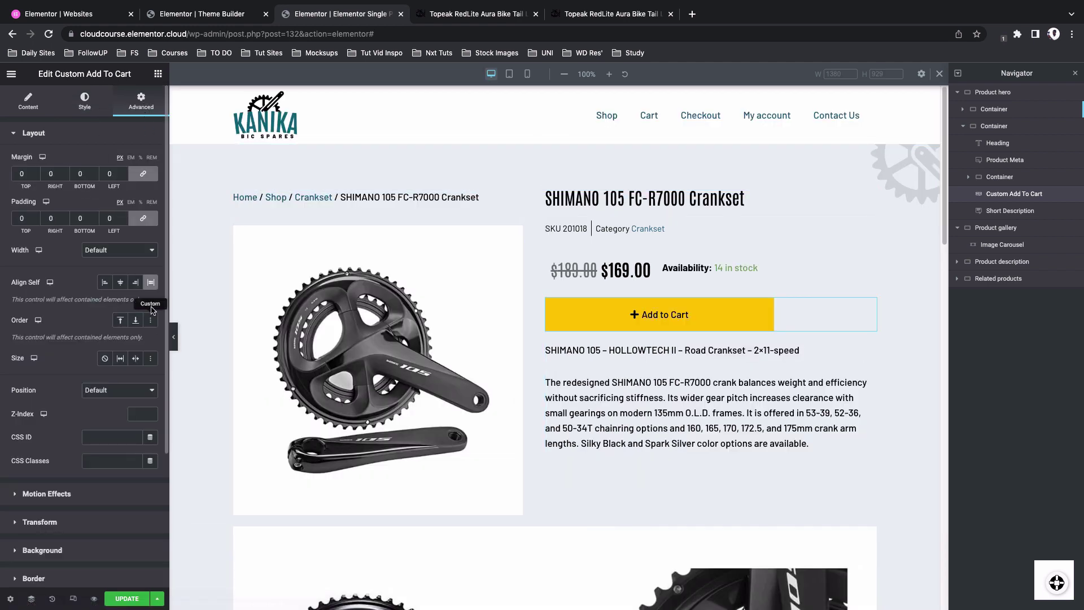
click(151, 283)
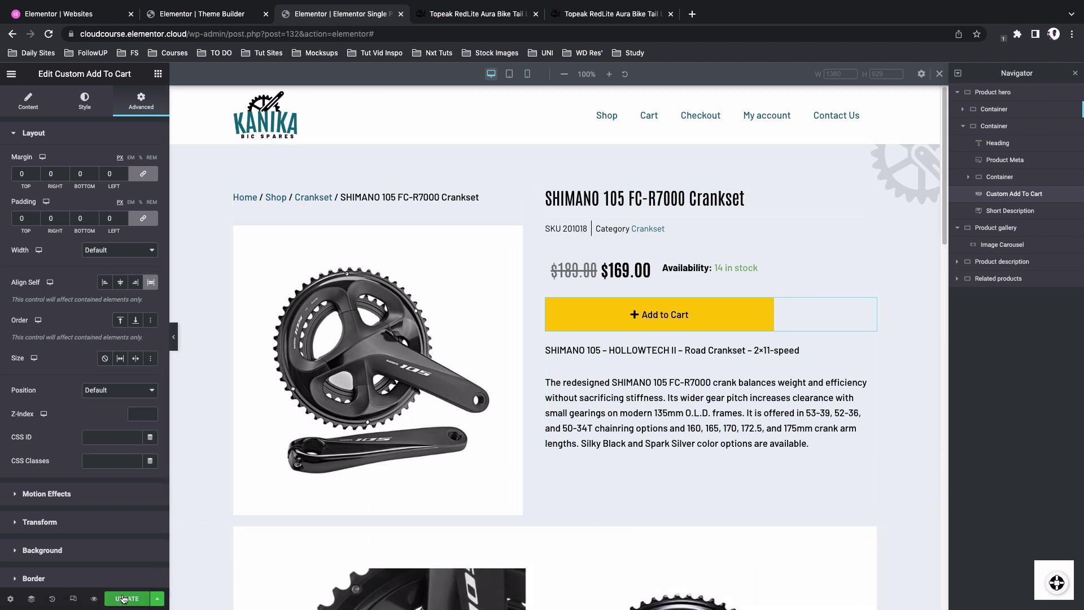
- Reload the live Topeak RedLite Aura Bike Tail Light page, add the product to the cart, and view the cart
key(ctrl+Tab)
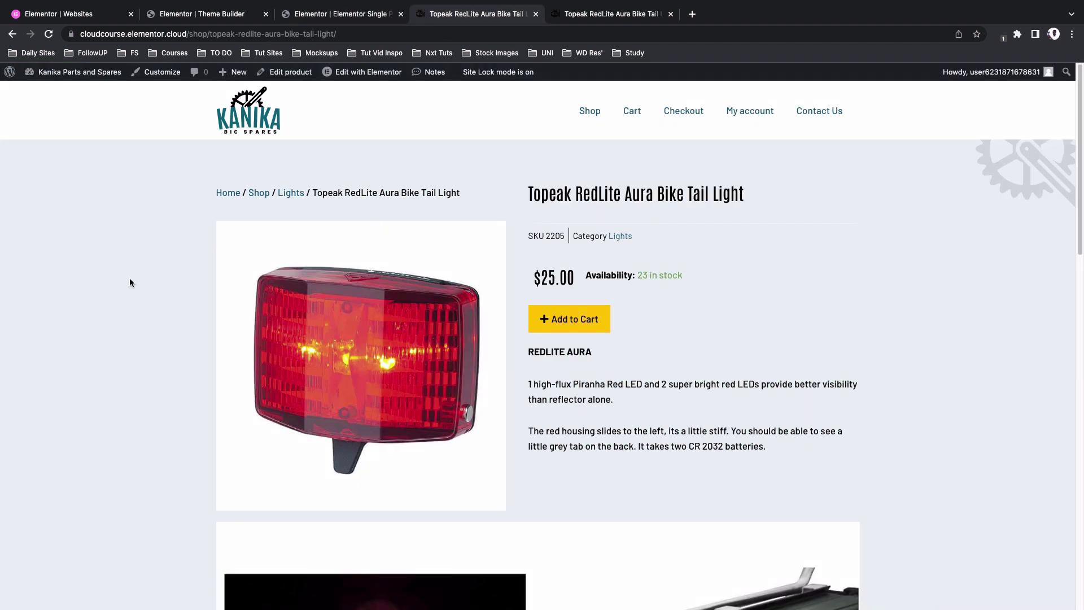
key(ctrl+r)
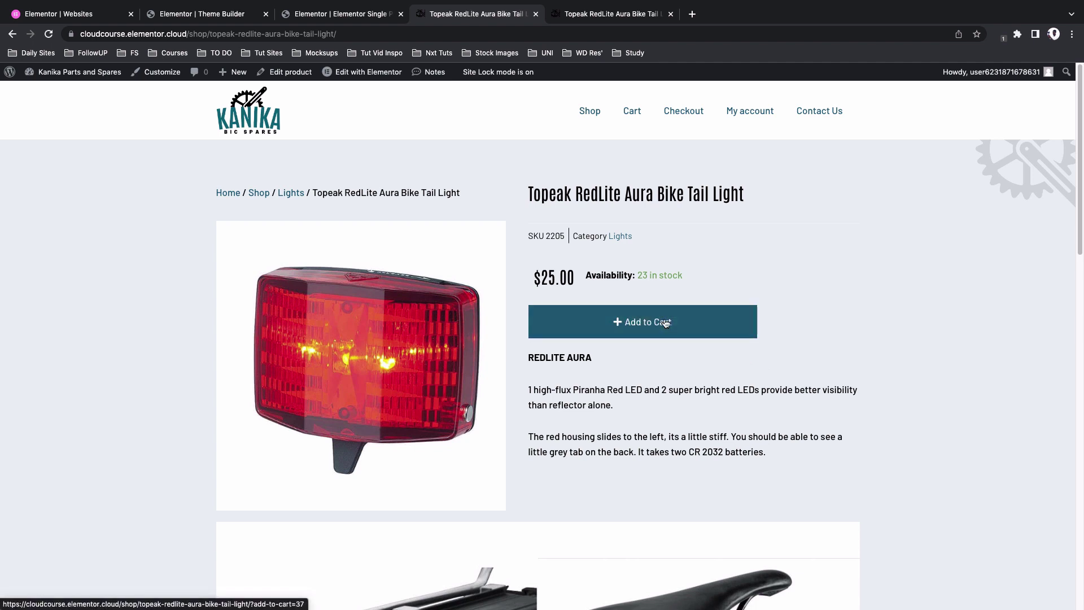
click(666, 323)
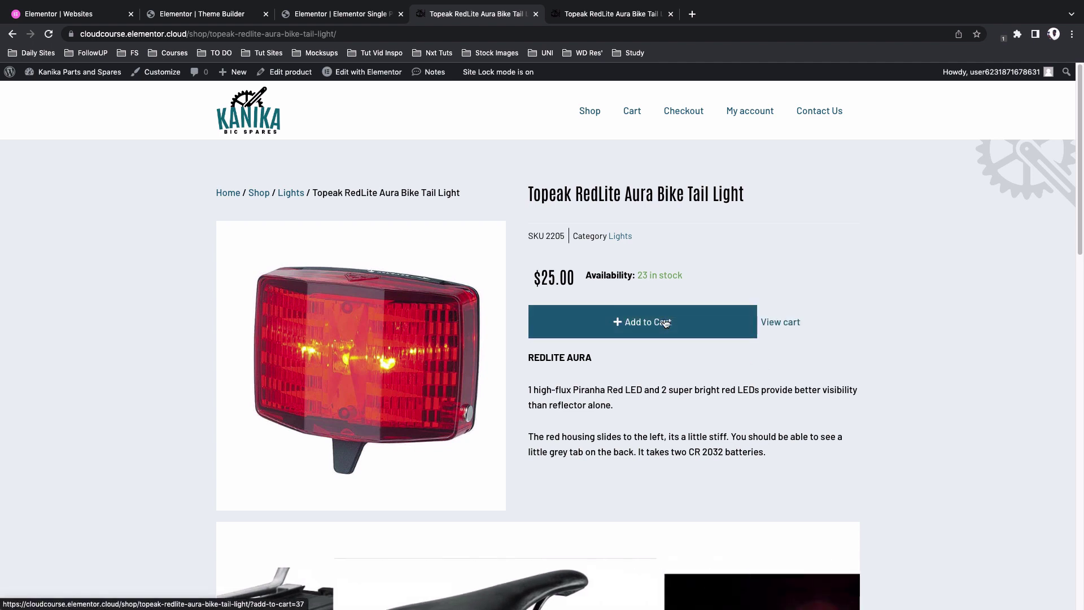
click(787, 322)
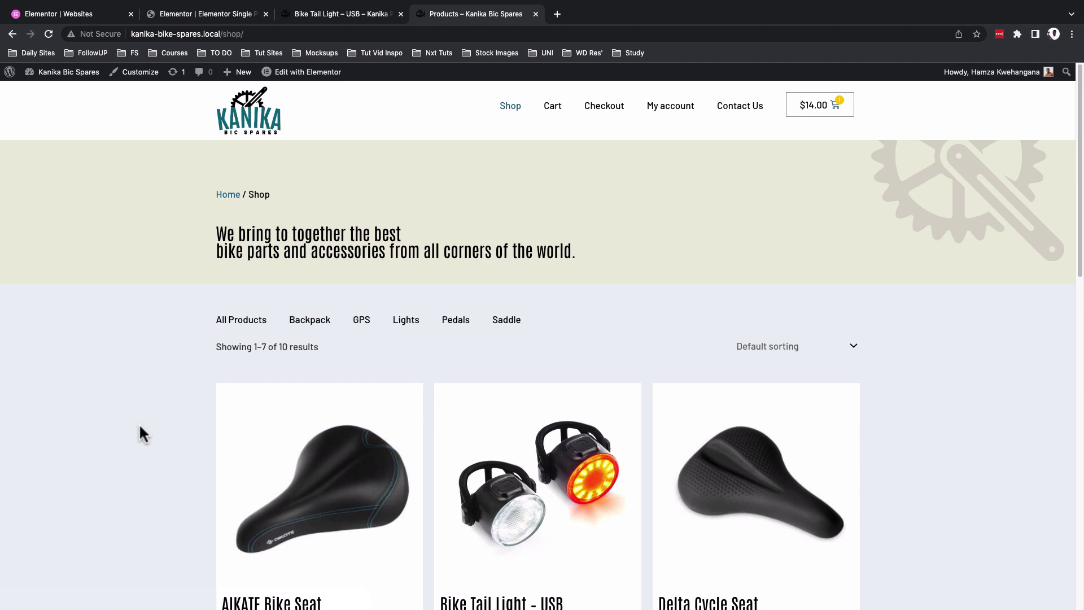
- Examine the finished shop page on the kanika-bike-spares.local site from its hero and category links down to the pagination and footer
scroll(139, 422, down, 10)
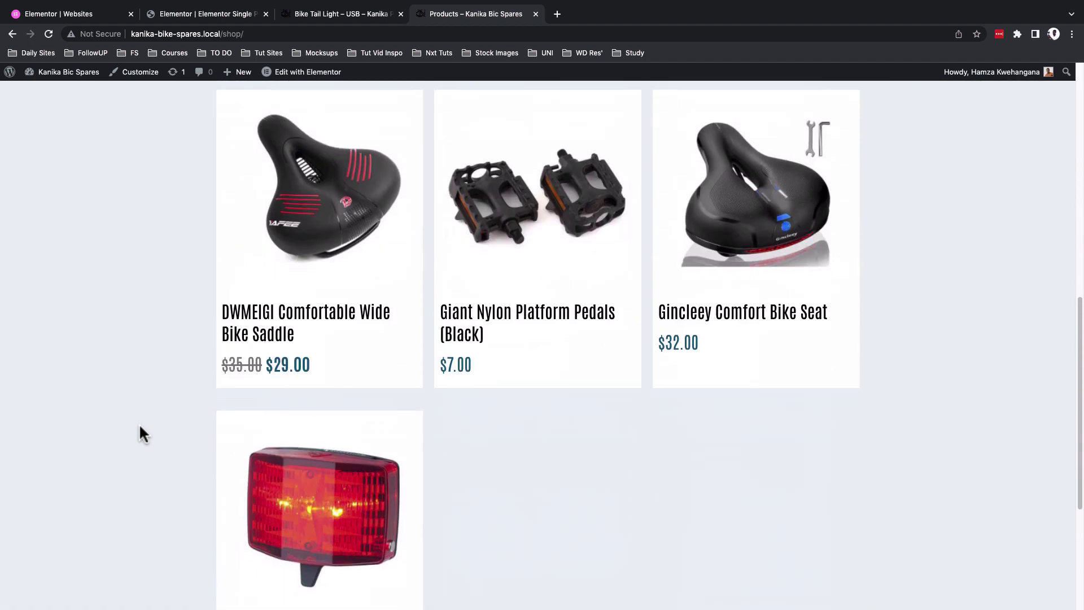
scroll(140, 428, down, 5)
scroll(140, 427, up, 15)
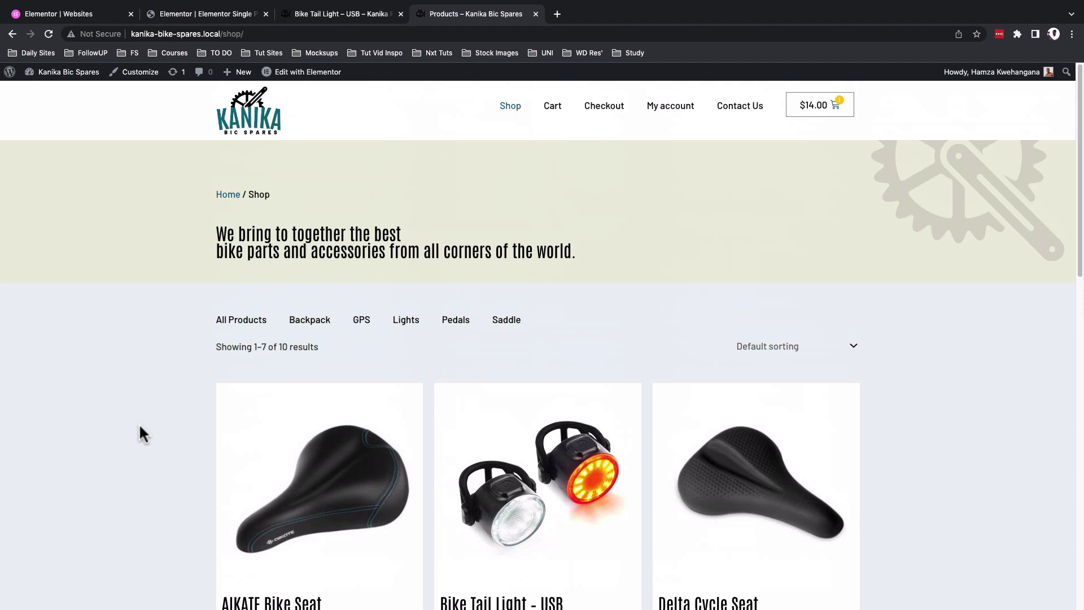
scroll(536, 333, down, 2)
scroll(538, 331, up, 2)
scroll(539, 334, down, 15)
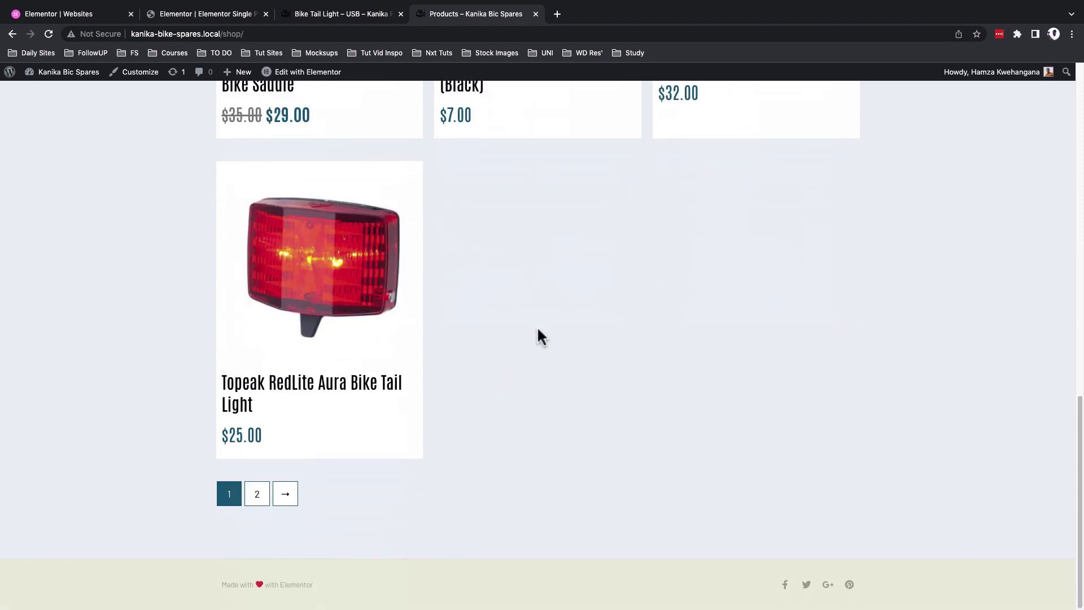